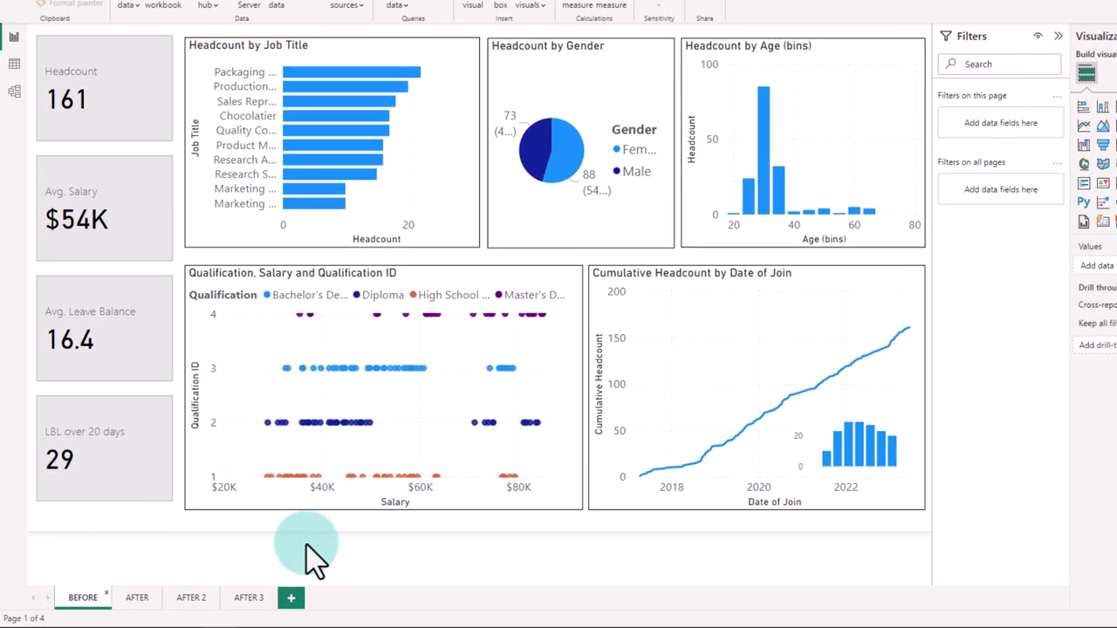
# Step: Copy the Headcount by Job Title chart onto a new Page 1 and enlarge it there
pyautogui.click(192, 601)
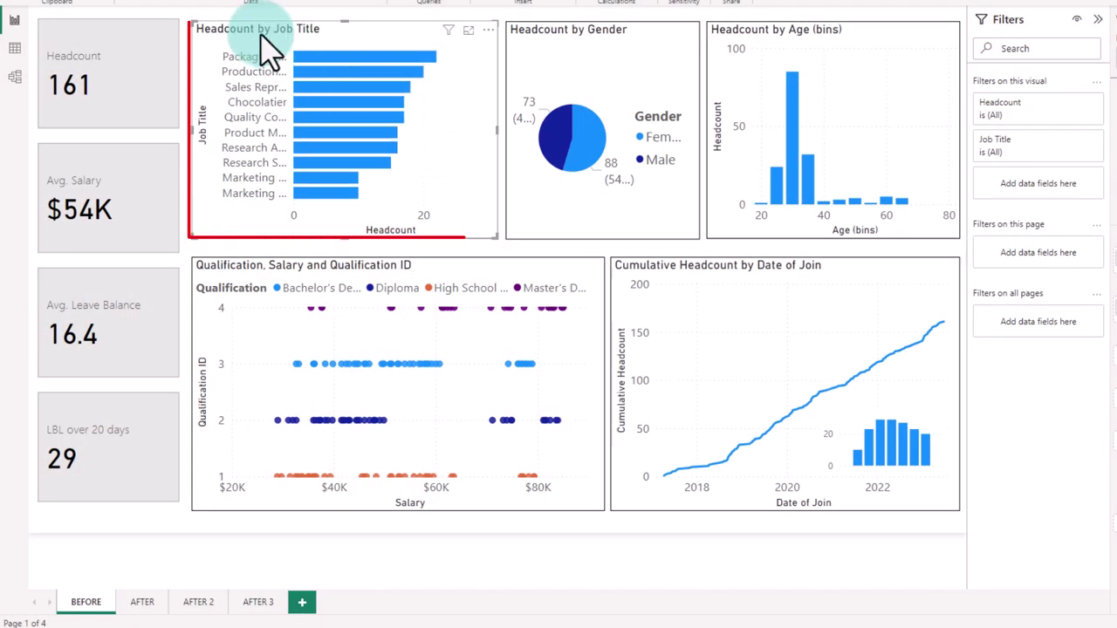
pyautogui.click(432, 218)
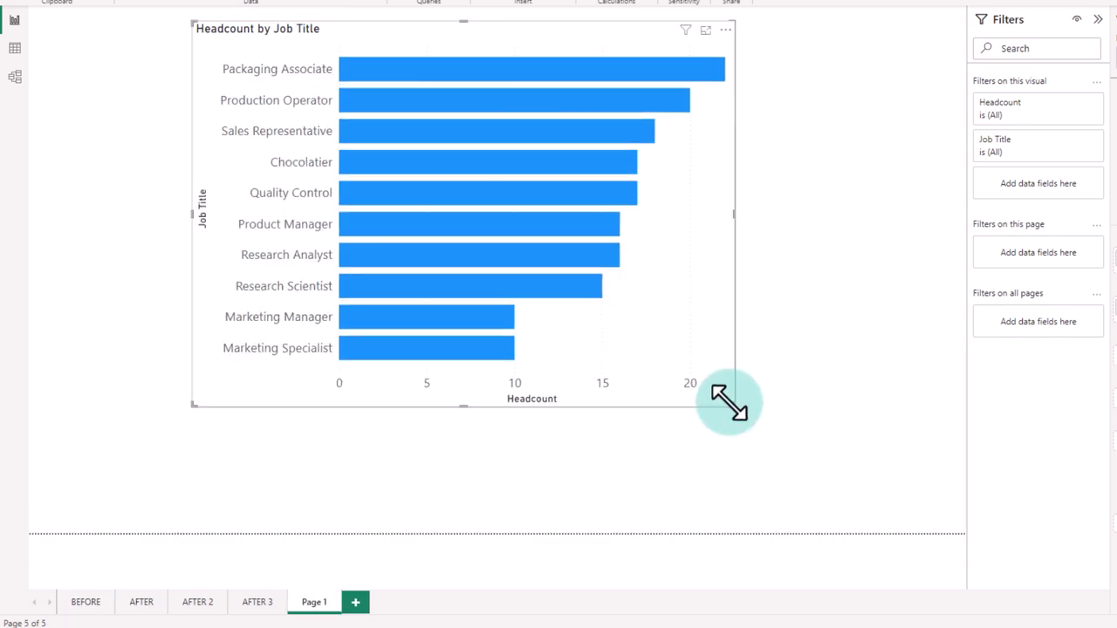
pyautogui.click(643, 371)
pyautogui.moveTo(711, 427); pyautogui.dragTo(693, 428)
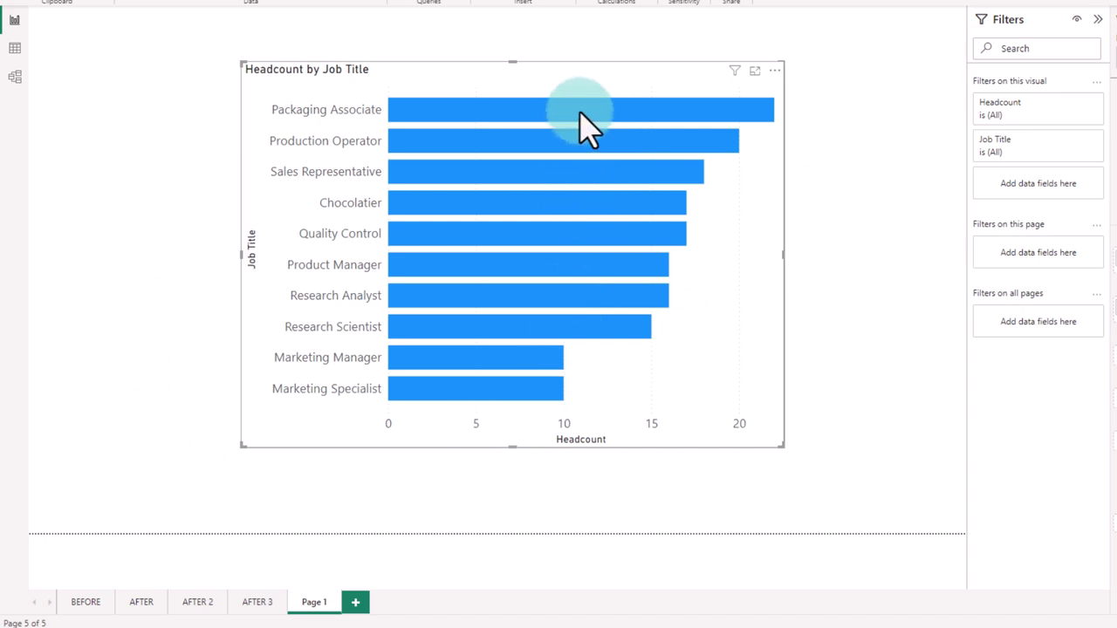
pyautogui.moveTo(686, 111)
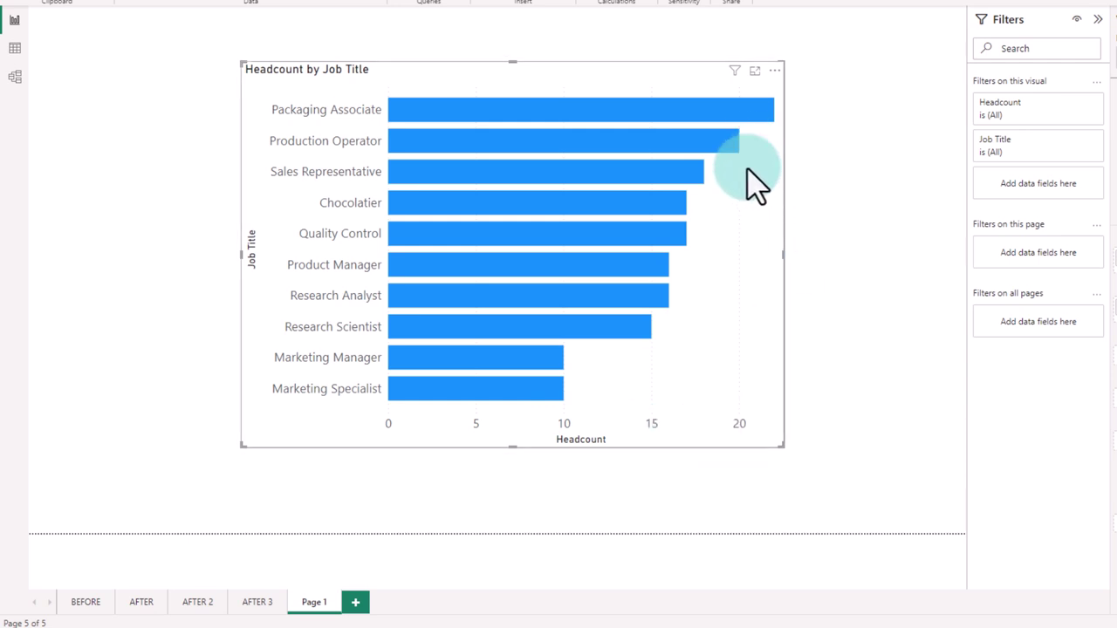
# Step: Turn the job-title chart's X-axis off and its data labels on
pyautogui.click(617, 77)
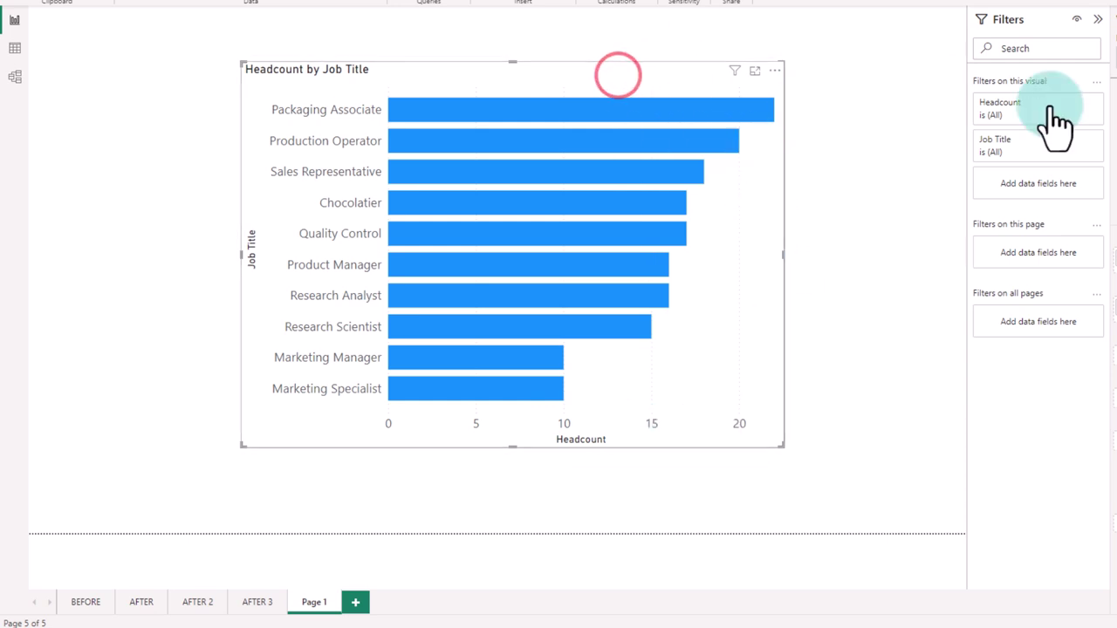
pyautogui.click(888, 87)
pyautogui.click(832, 290)
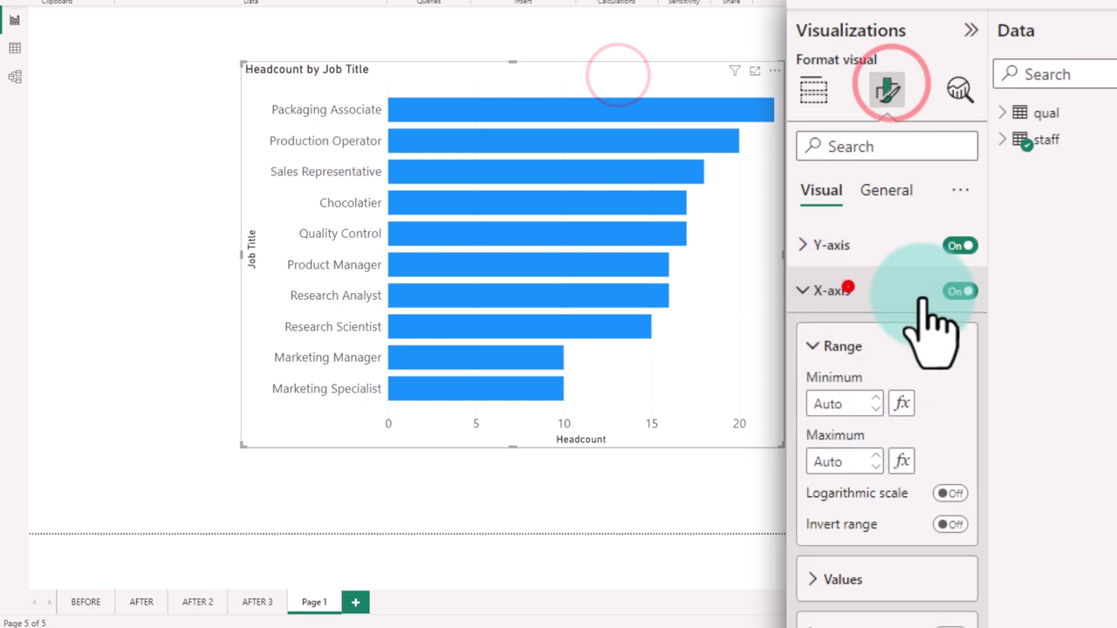
pyautogui.click(960, 291)
pyautogui.click(831, 291)
pyautogui.click(851, 564)
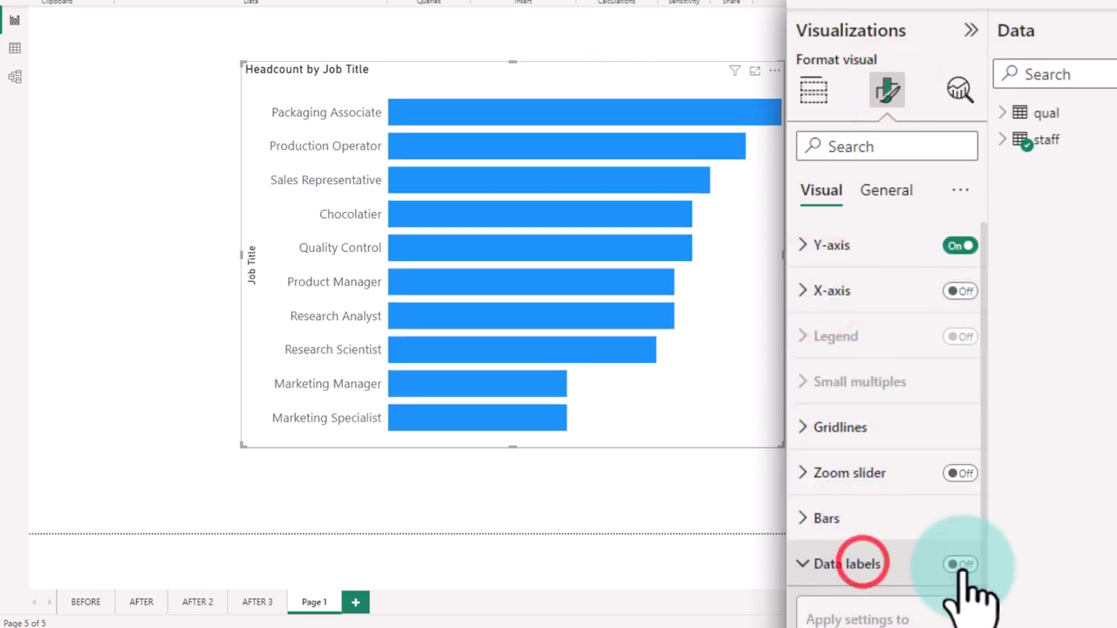
pyautogui.click(959, 563)
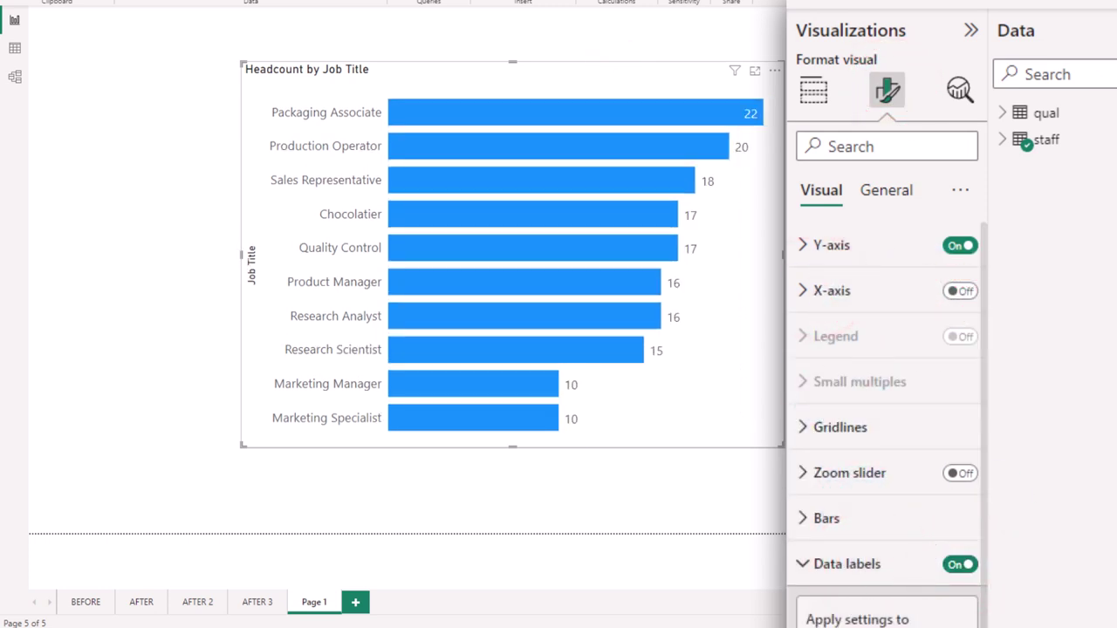
# Step: Remove the 'Job Title' title from the chart's Y-axis
pyautogui.click(296, 229)
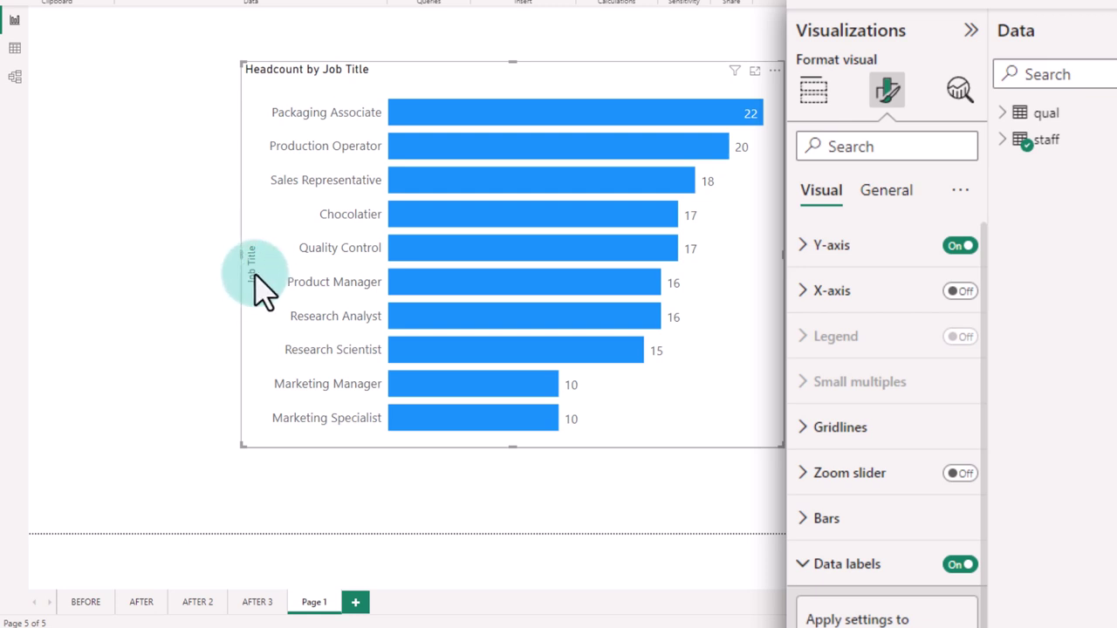
pyautogui.click(860, 242)
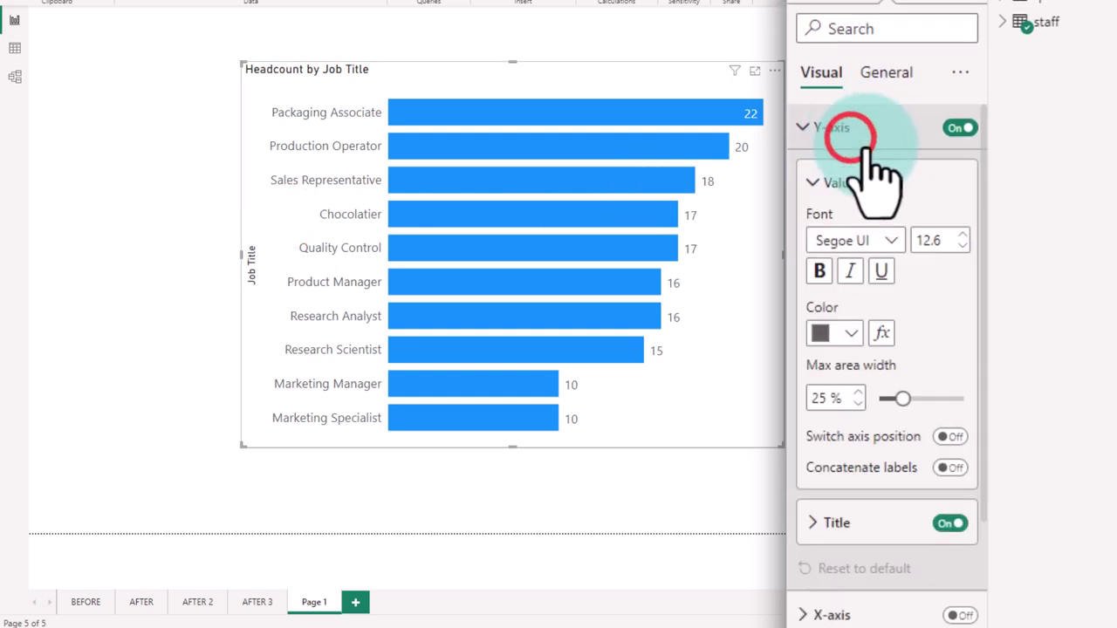
pyautogui.click(951, 523)
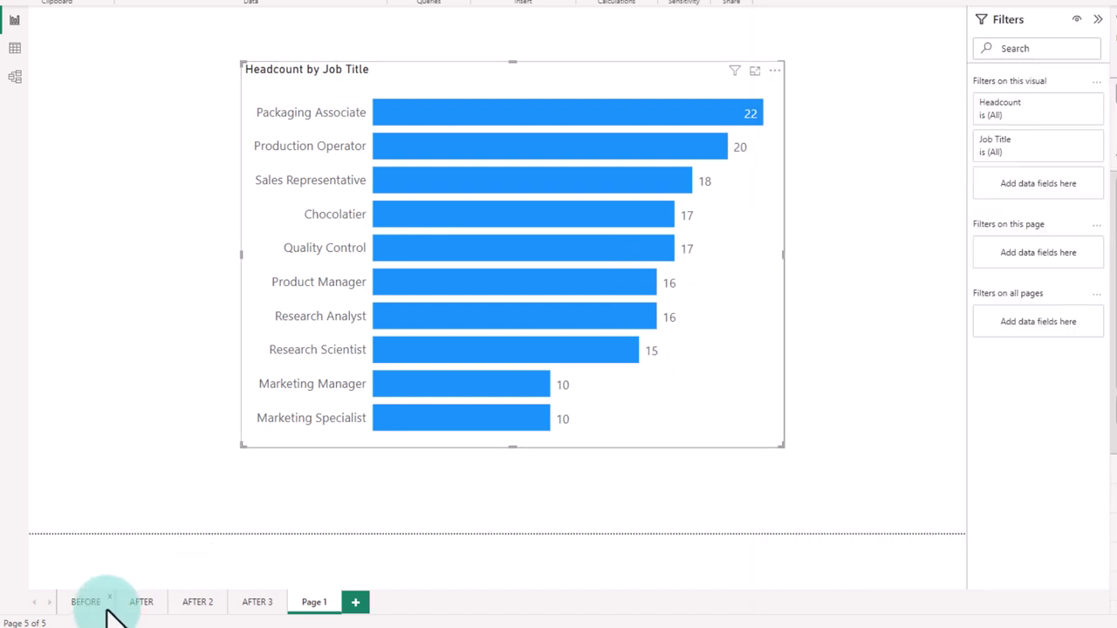
# Step: Return to the BEFORE page and inspect its default job-title and gender charts
pyautogui.click(81, 606)
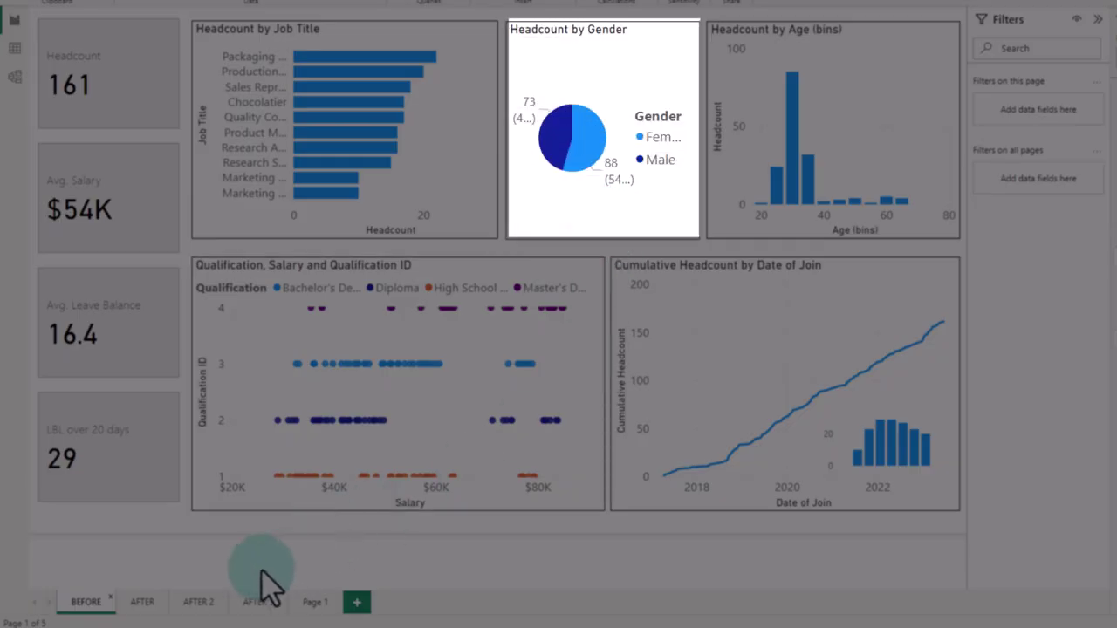
pyautogui.click(195, 604)
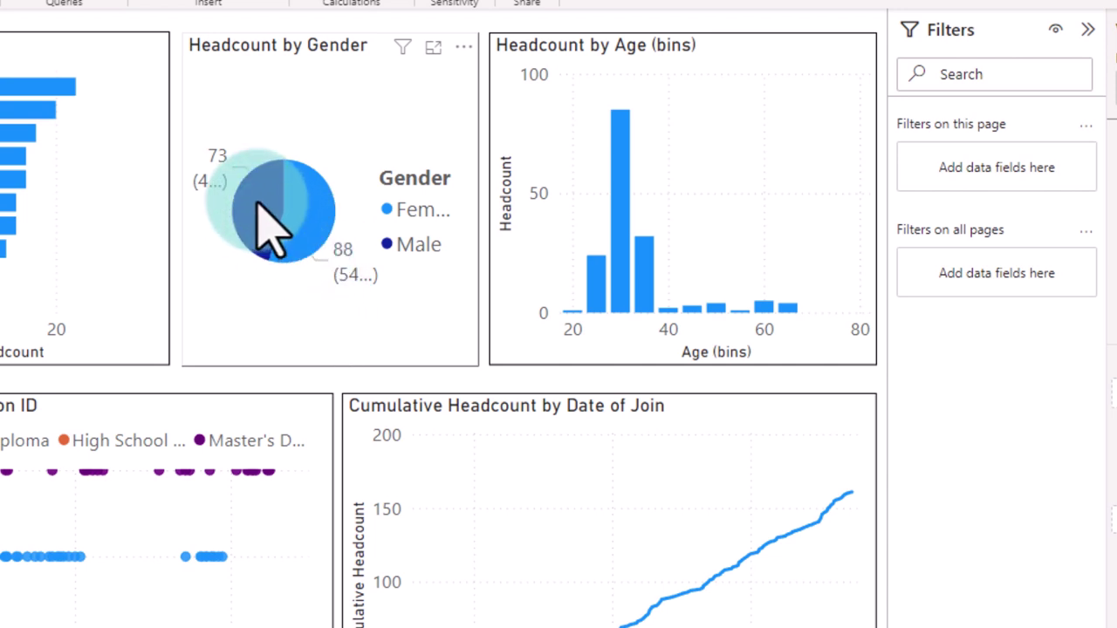
pyautogui.moveTo(265, 216)
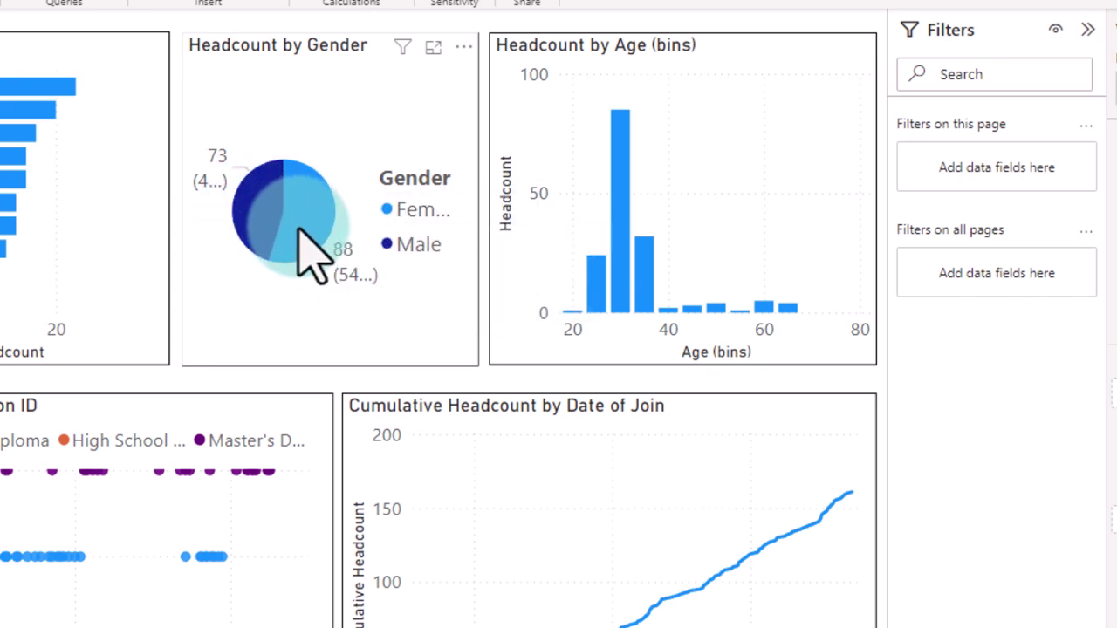
pyautogui.moveTo(299, 230)
pyautogui.click(335, 419)
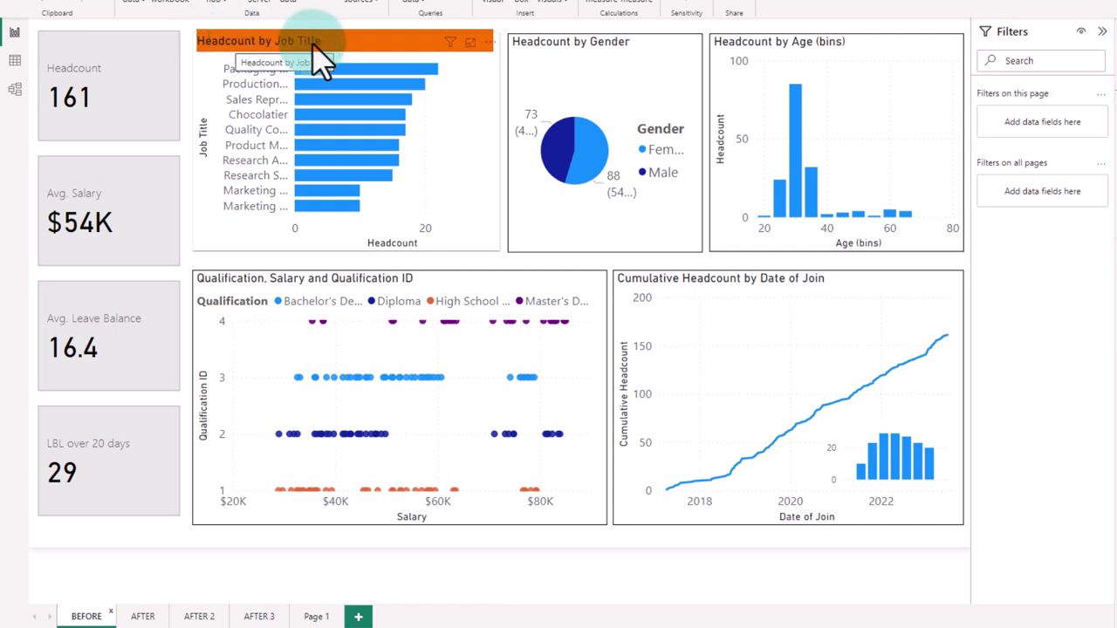
# Step: Change the Page 1 chart's title text to 'What do our staff do?'
pyautogui.click(318, 616)
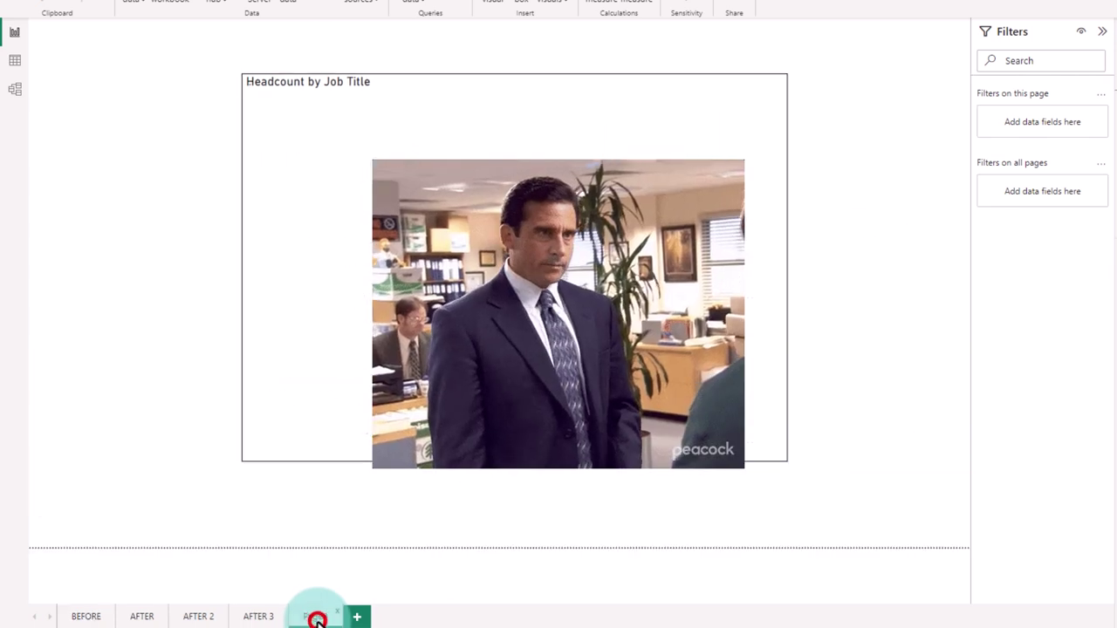
pyautogui.click(497, 78)
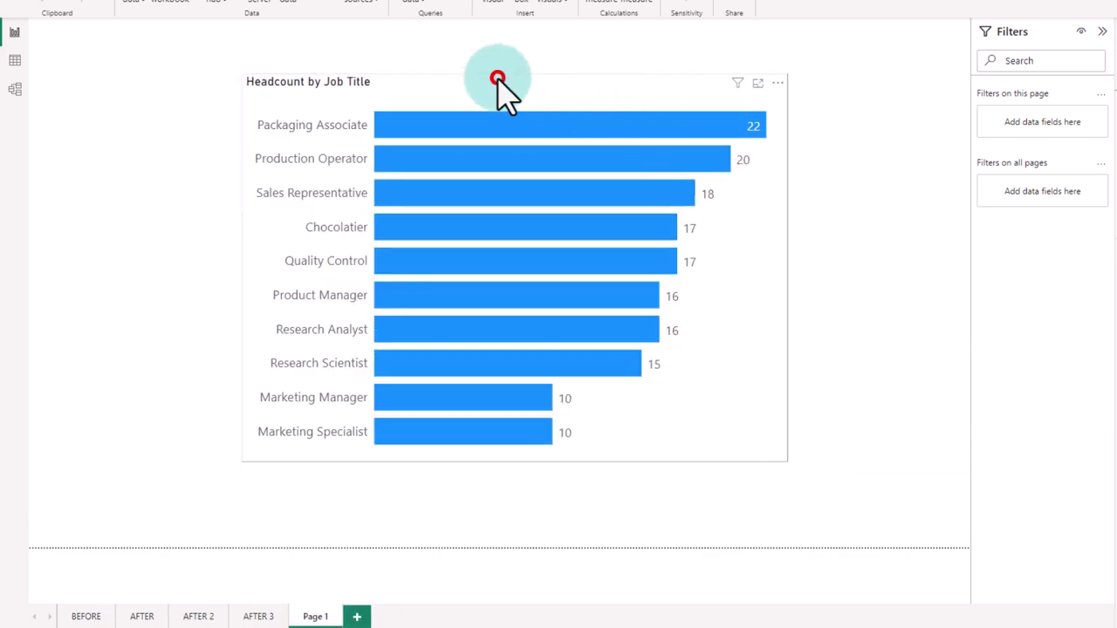
pyautogui.click(957, 124)
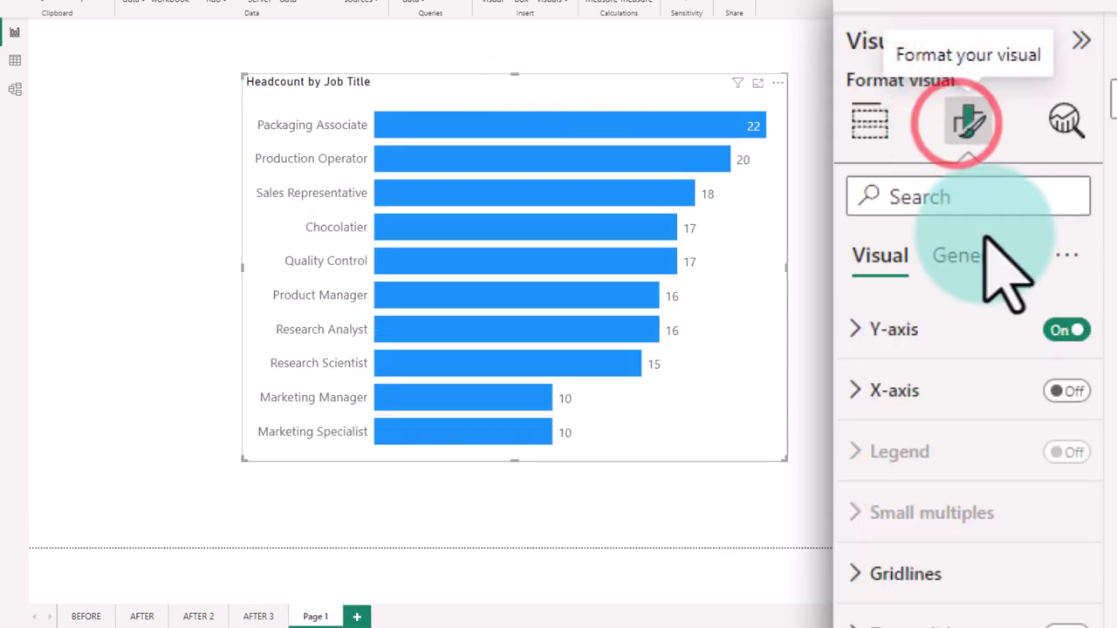
pyautogui.click(969, 254)
pyautogui.click(908, 379)
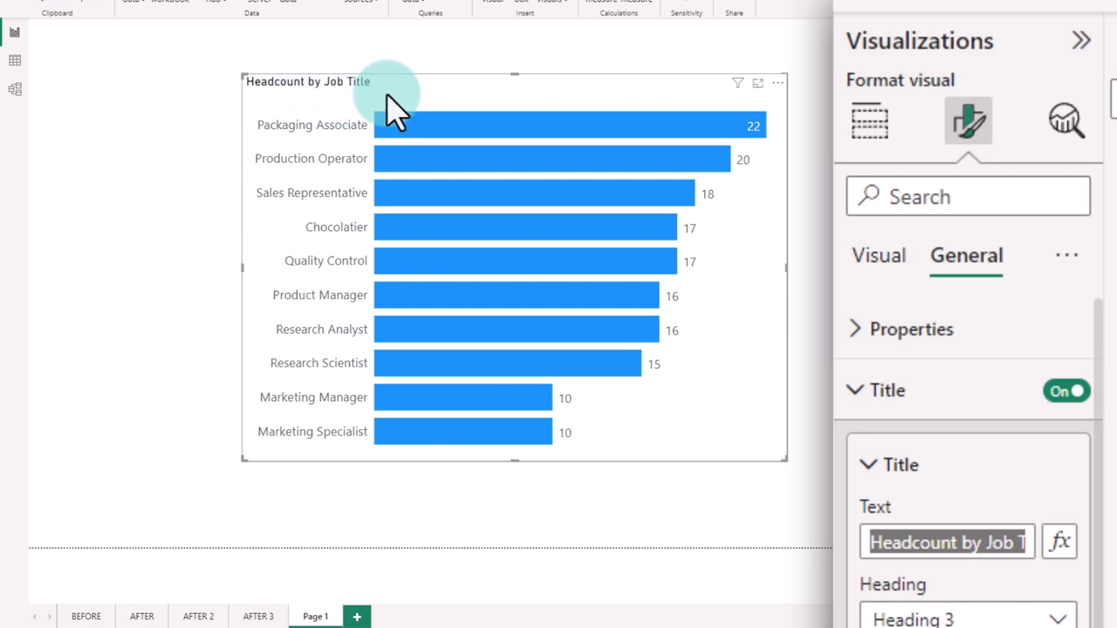
pyautogui.click(953, 541)
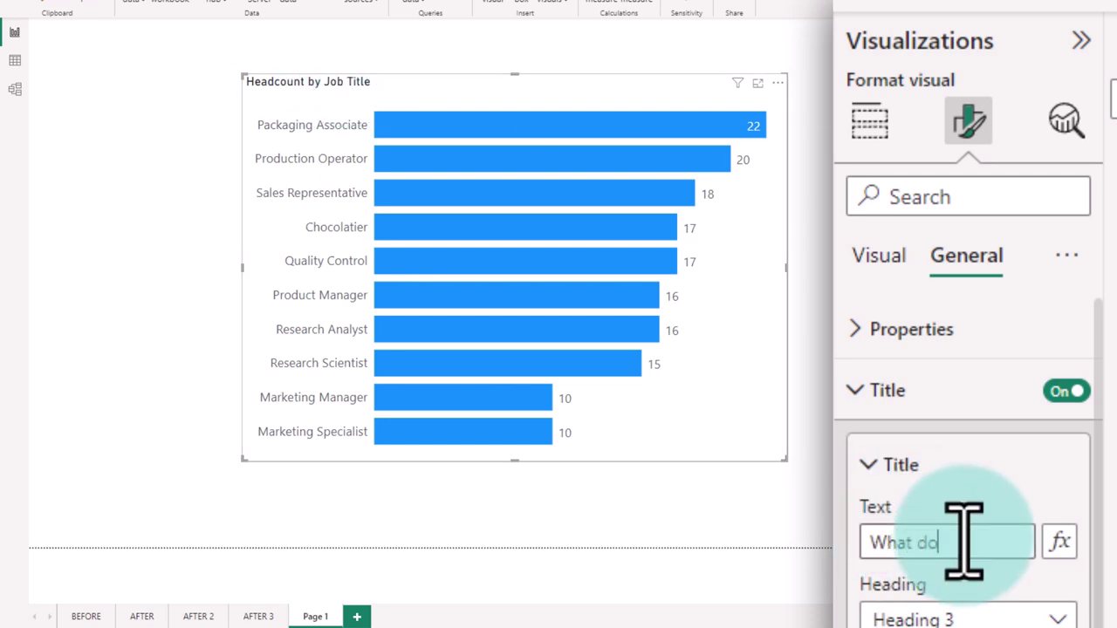
pyautogui.write('What do our staff do?')
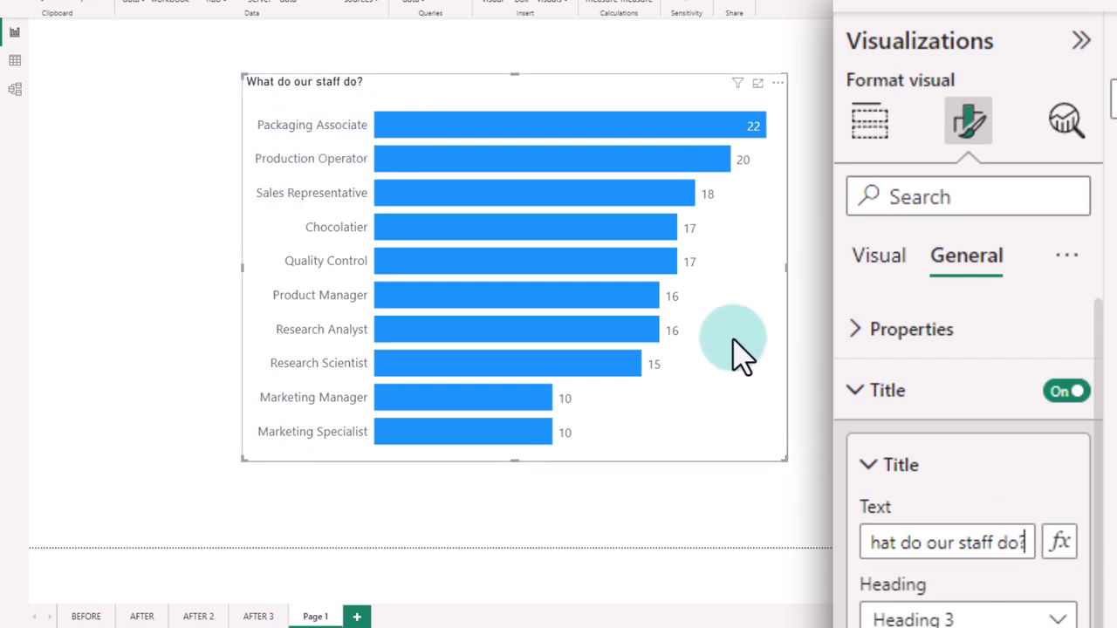
pyautogui.scroll(-4, 968, 349)
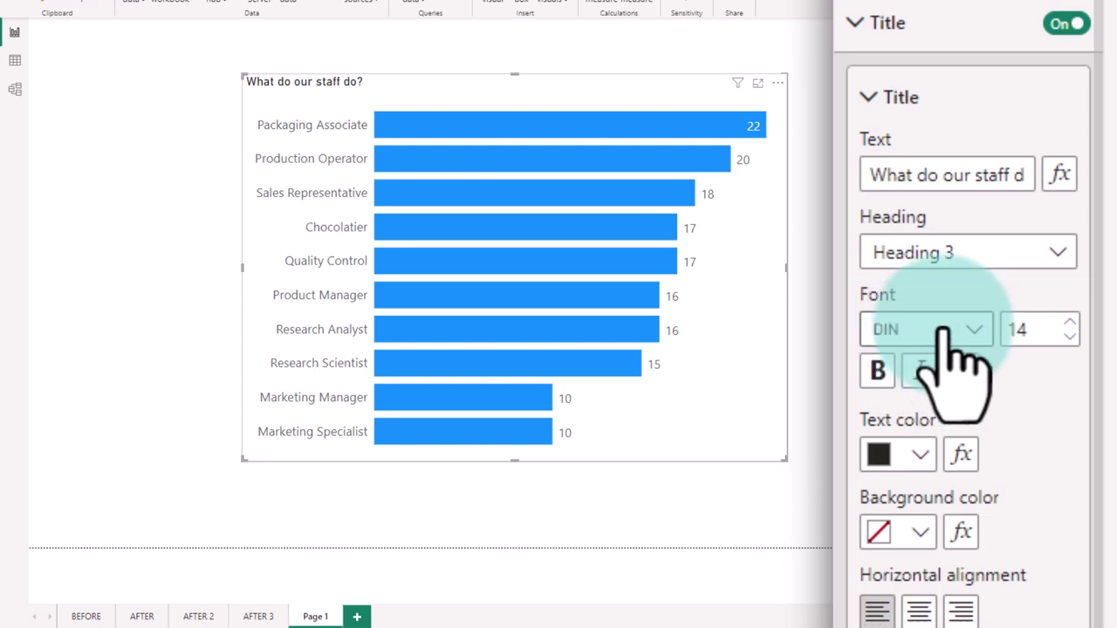
# Step: Set the chart title font to Segoe UI Bold and its colour to blue
pyautogui.click(942, 330)
pyautogui.scroll(-3, 1039, 567)
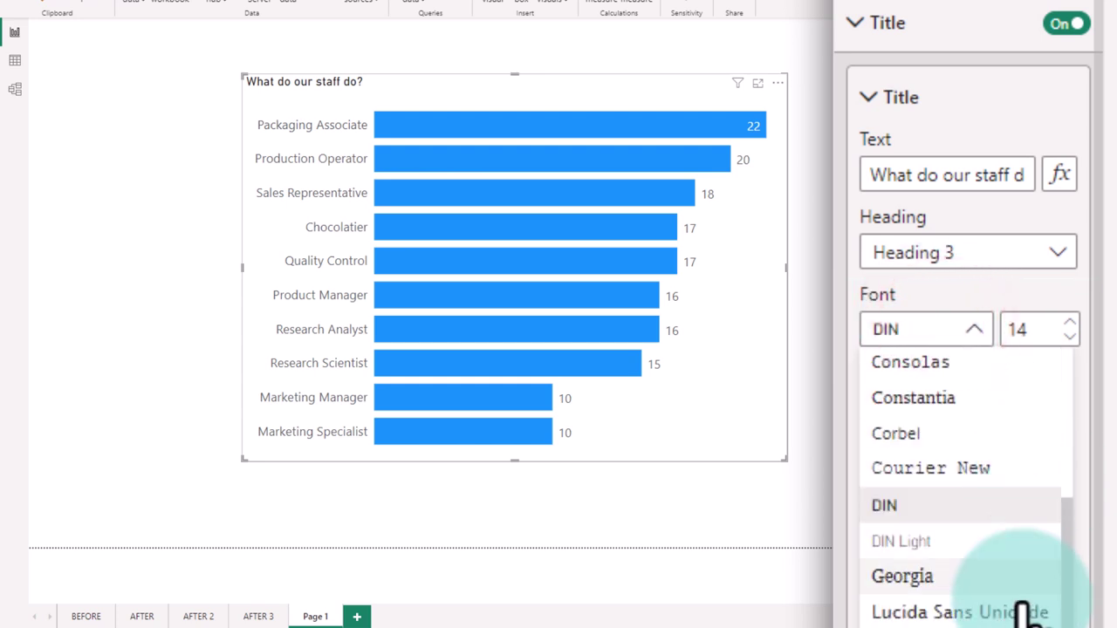
pyautogui.click(1028, 613)
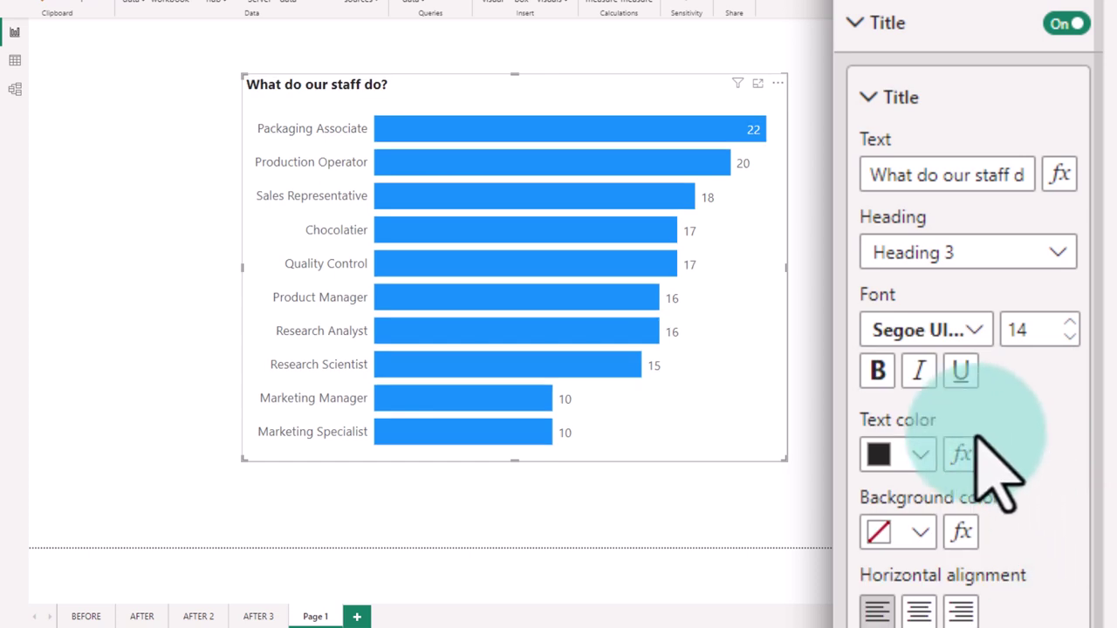
pyautogui.click(916, 452)
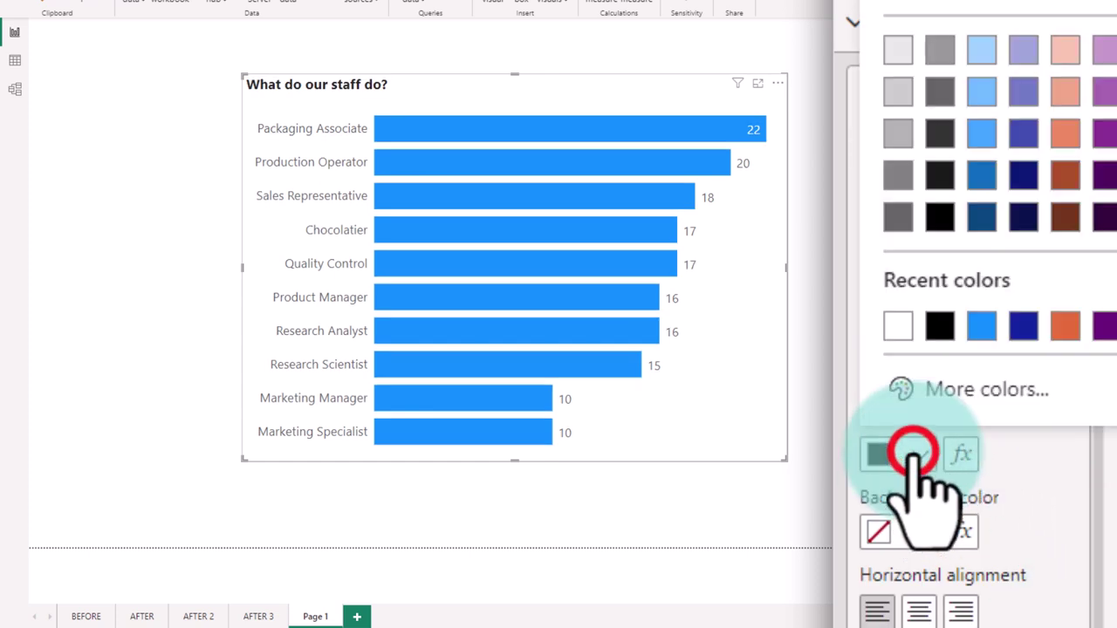
pyautogui.click(986, 9)
# Step: Switch on the chart's subtitle
pyautogui.scroll(-5, 946, 489)
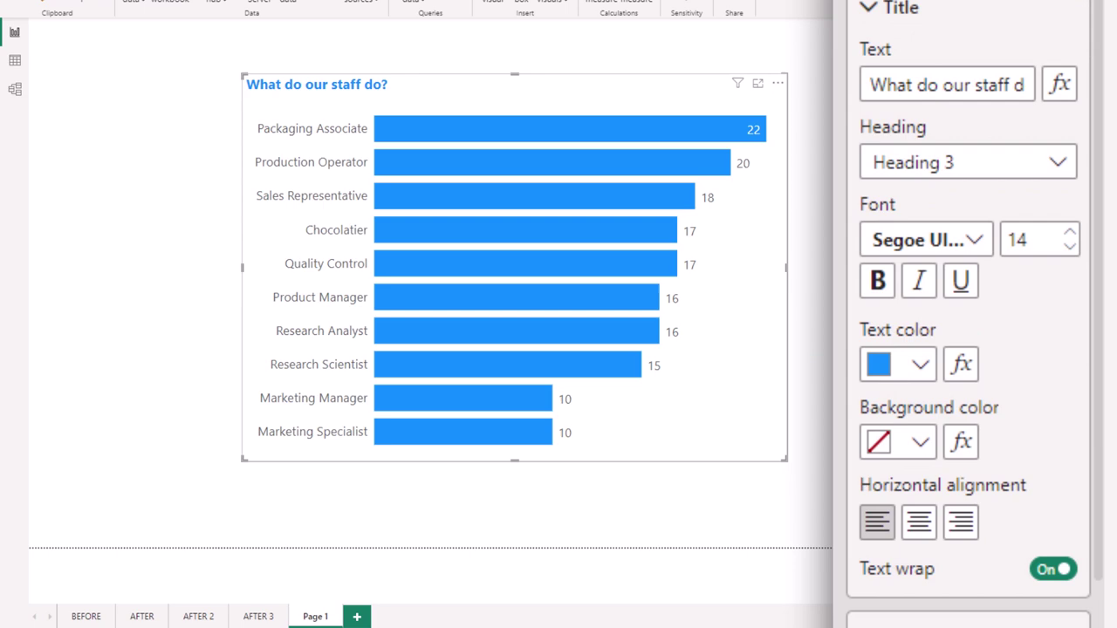
pyautogui.click(887, 437)
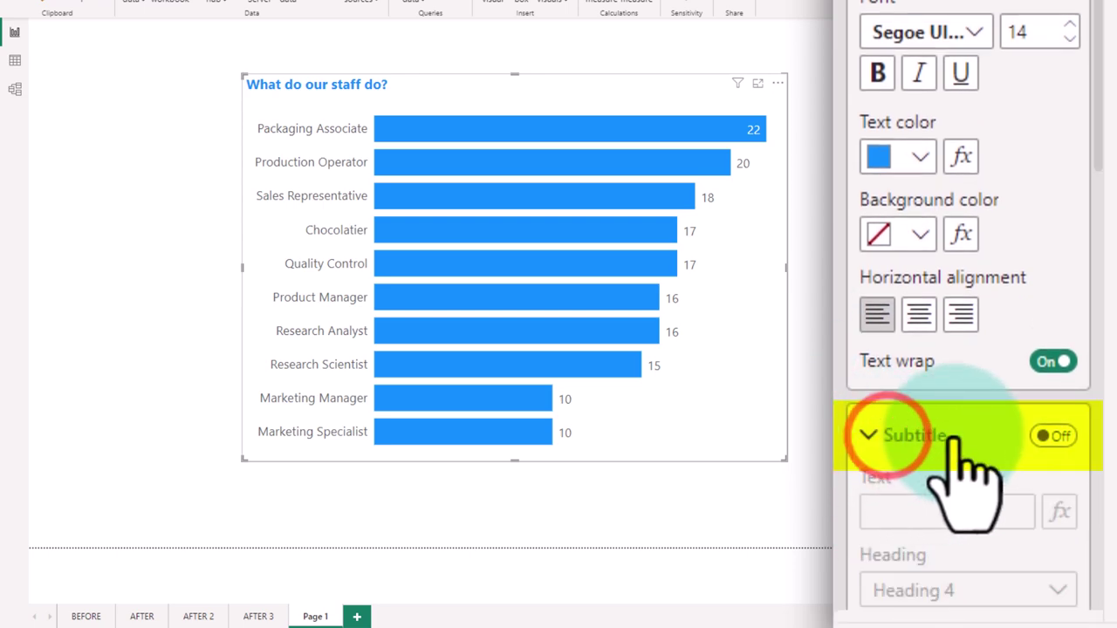
pyautogui.scroll(-2, 960, 454)
pyautogui.click(1059, 288)
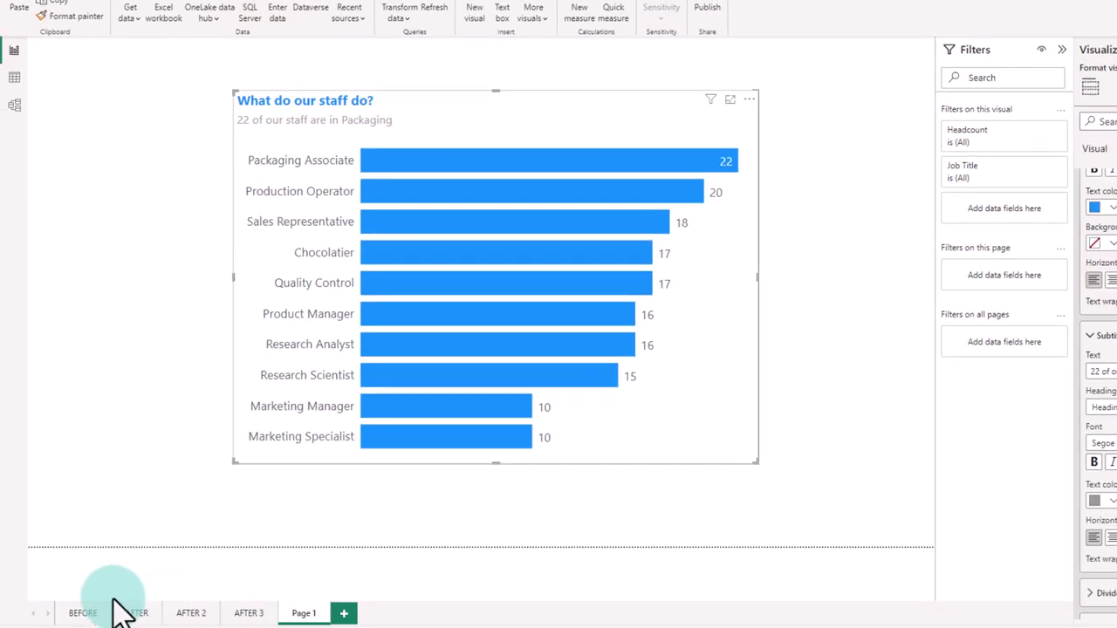
# Step: Cross-filter the BEFORE dashboard to female staff, then compare Page 1 and AFTER 2
pyautogui.click(82, 614)
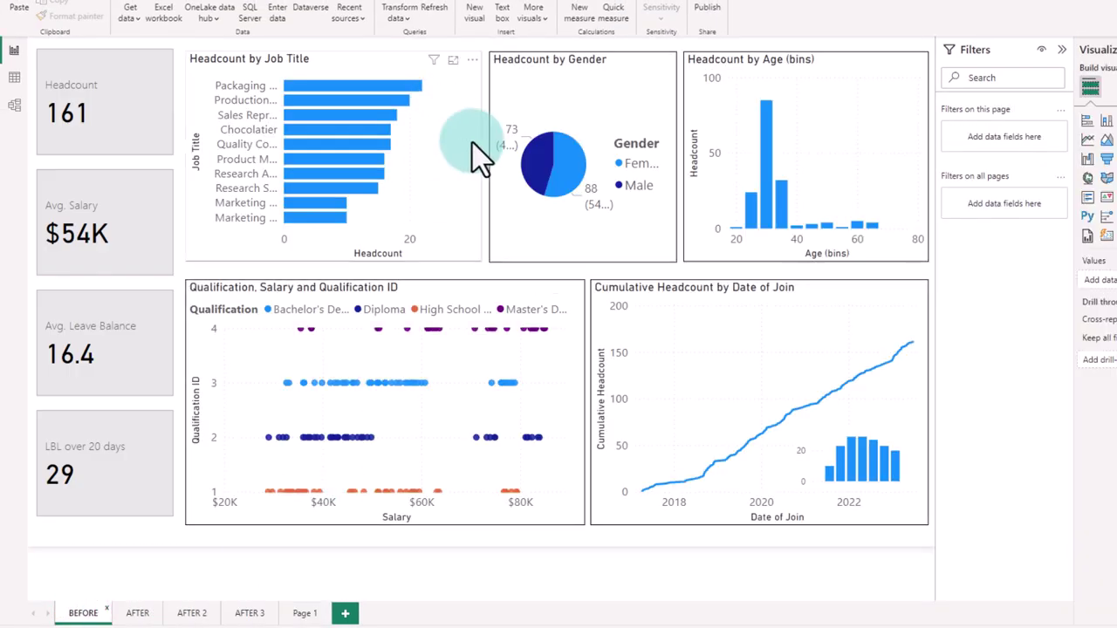
pyautogui.click(574, 170)
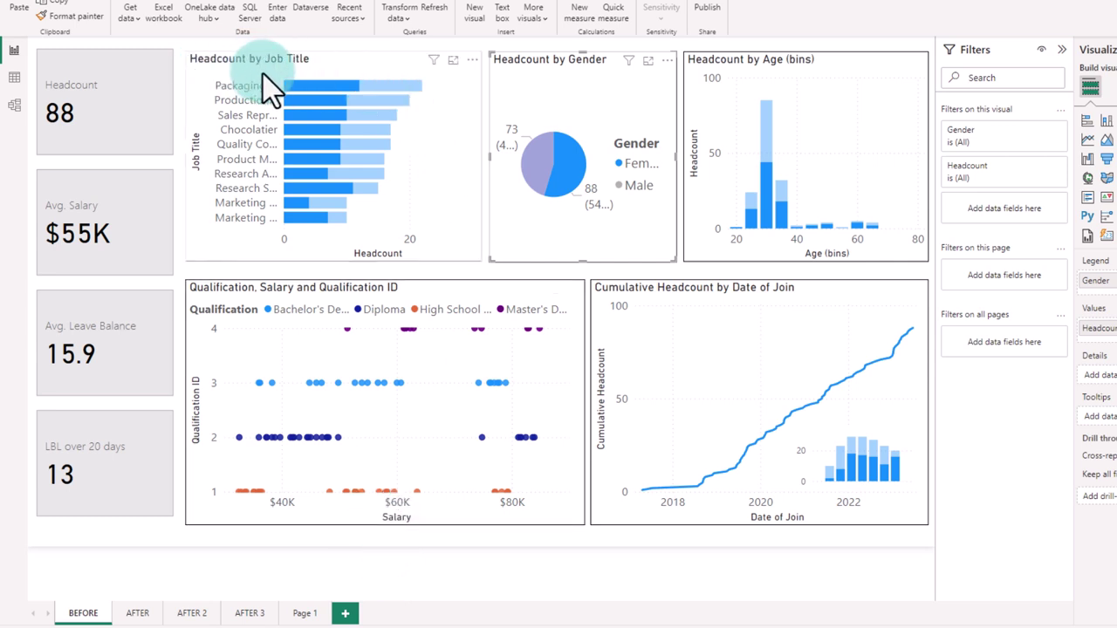
pyautogui.click(305, 614)
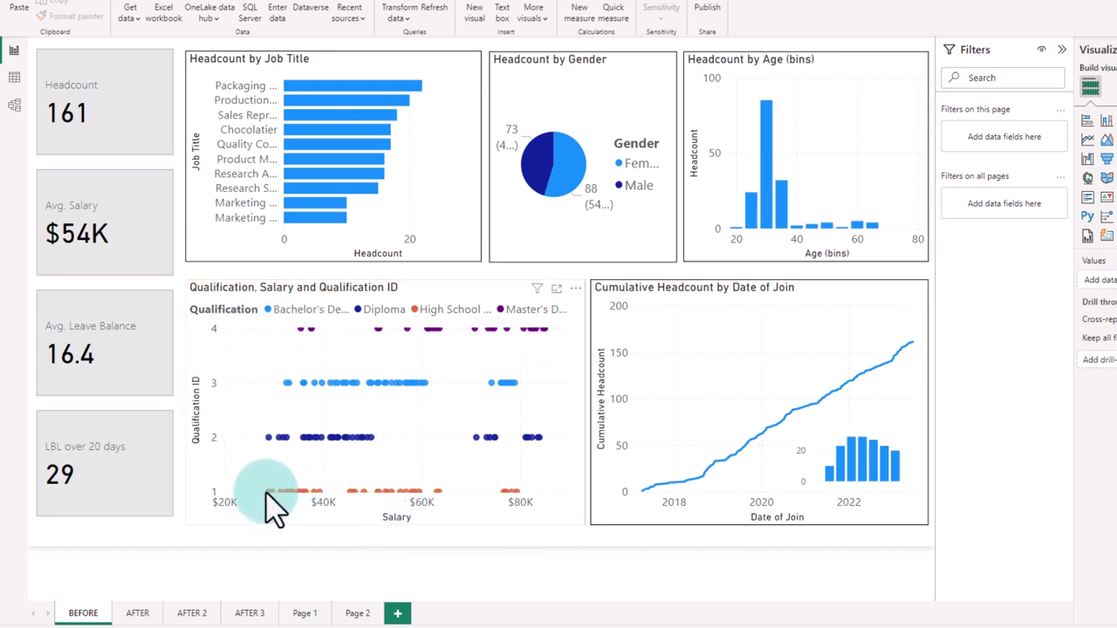
pyautogui.click(187, 613)
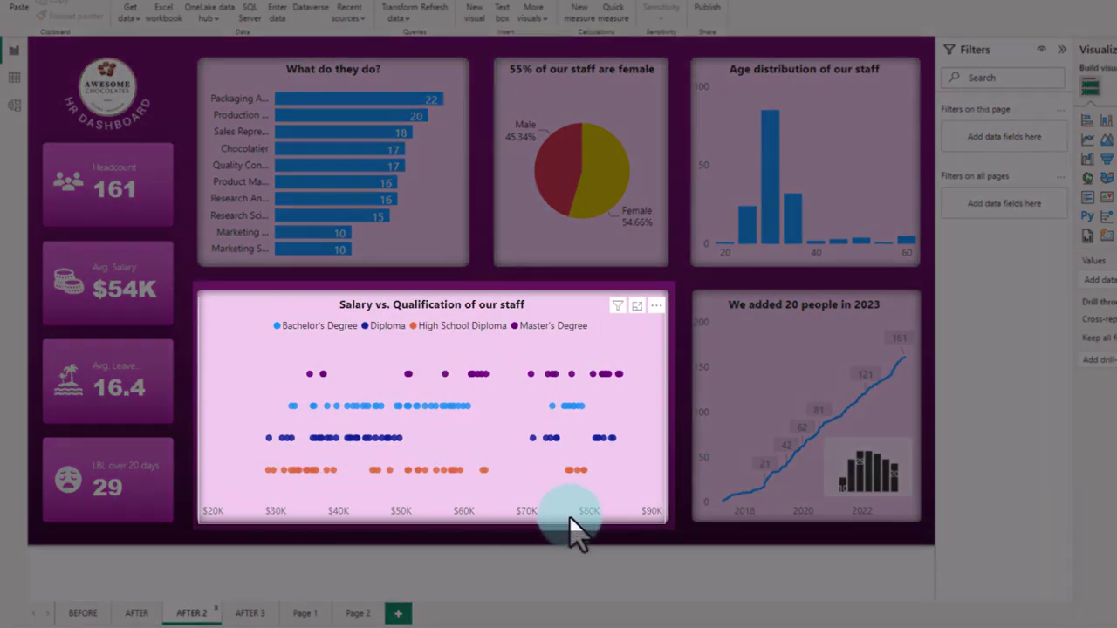
# Step: Set the Page 2 Qualification/Salary scatter chart's Y-axis range to minimum 0, maximum 5
pyautogui.click(357, 614)
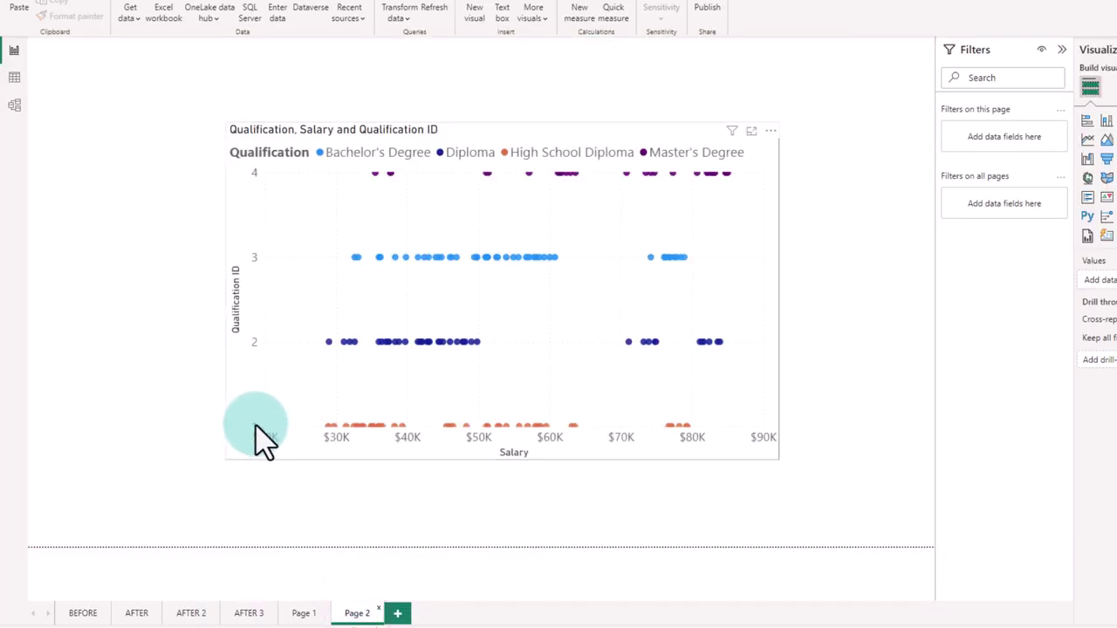
pyautogui.click(254, 428)
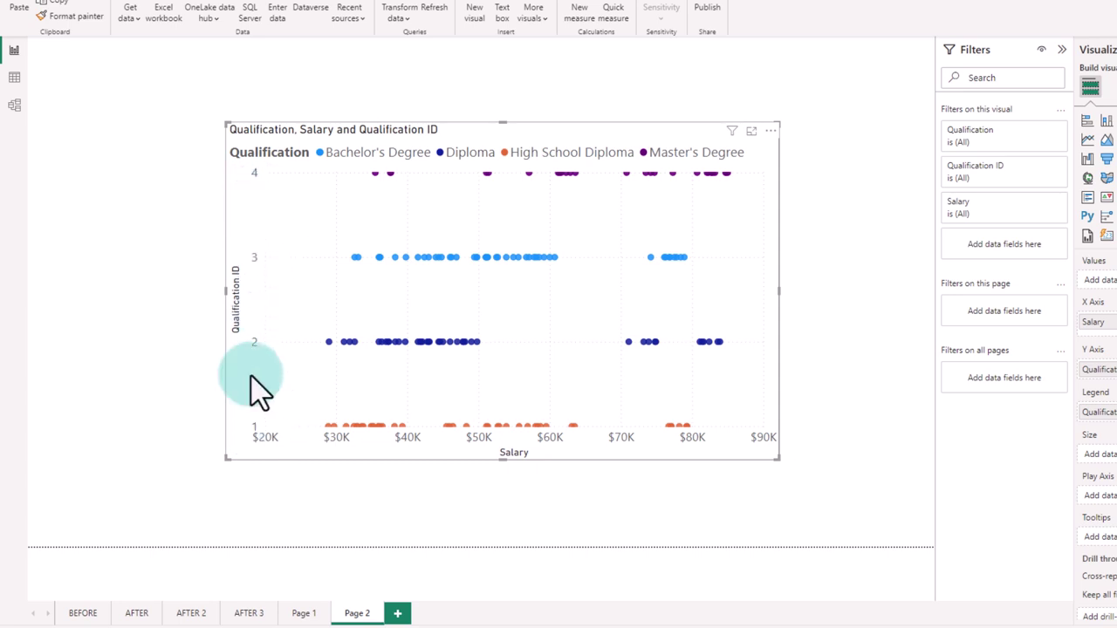
pyautogui.click(1100, 96)
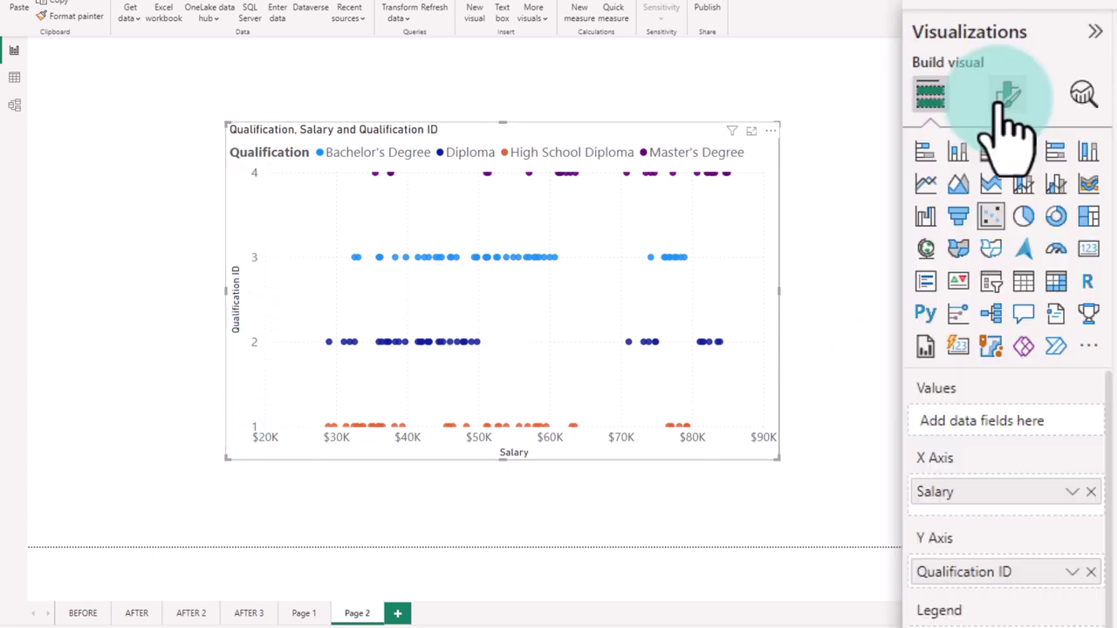
pyautogui.click(1008, 91)
pyautogui.click(958, 303)
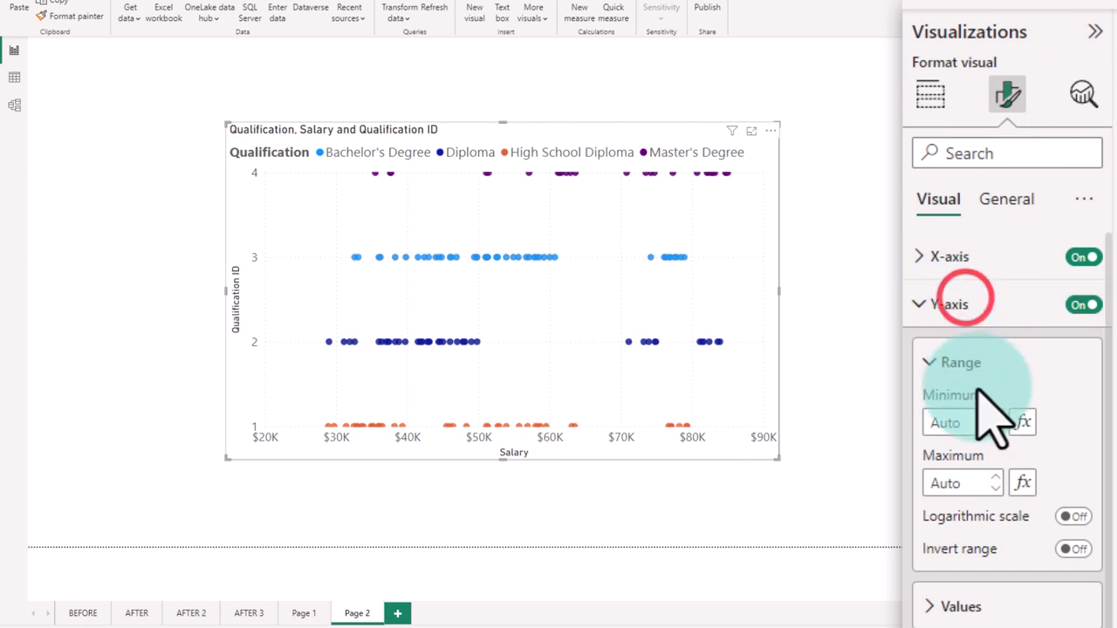
pyautogui.click(960, 422)
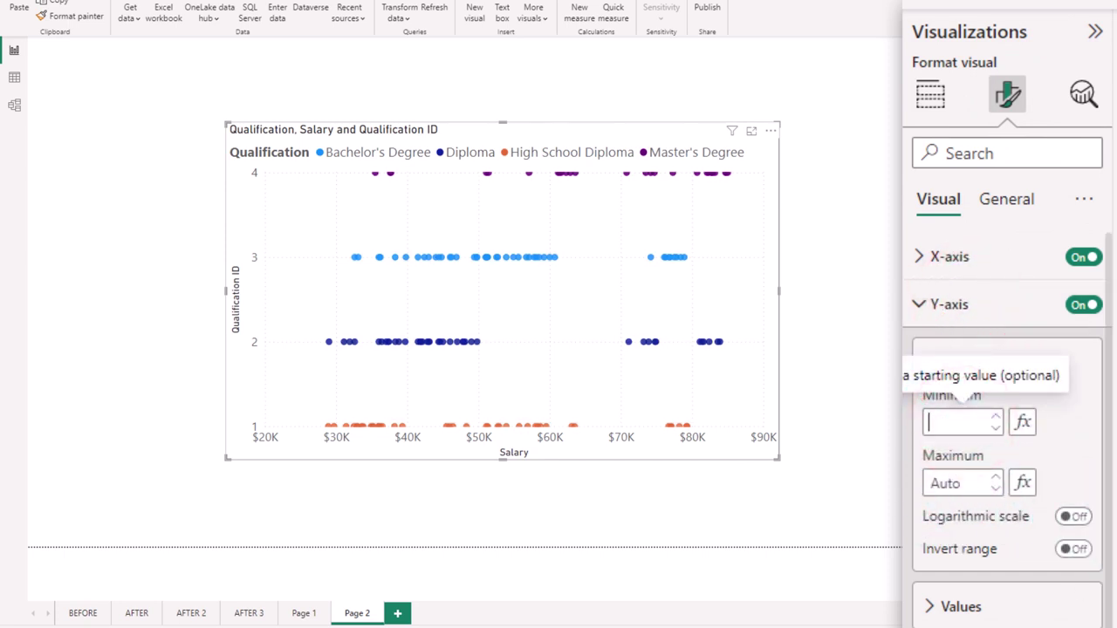
pyautogui.write('0')
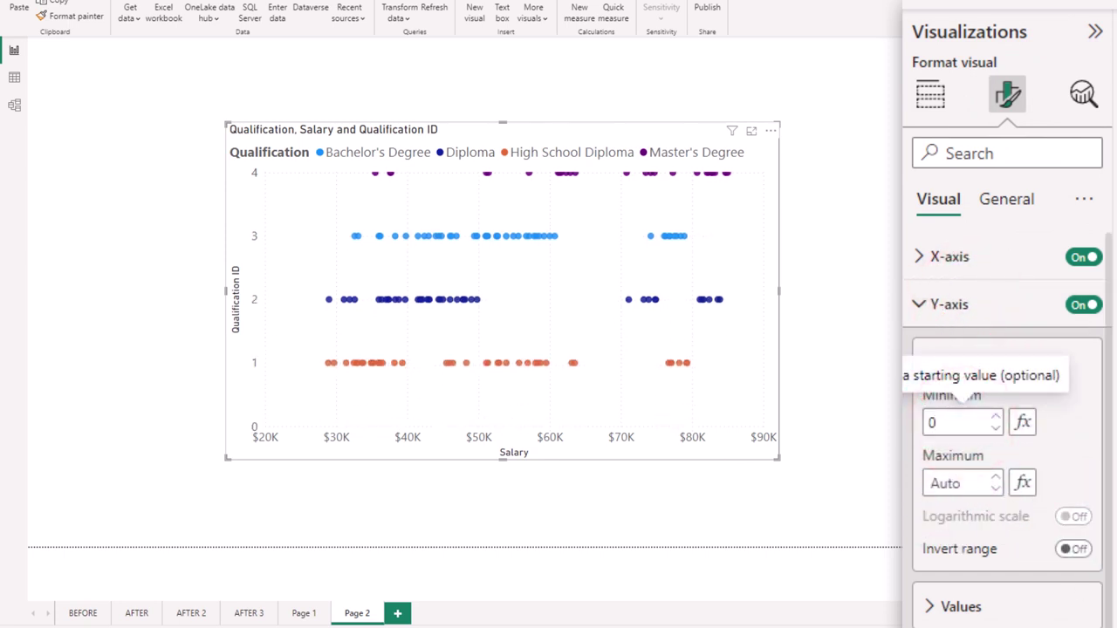
pyautogui.click(957, 483)
pyautogui.write('5')
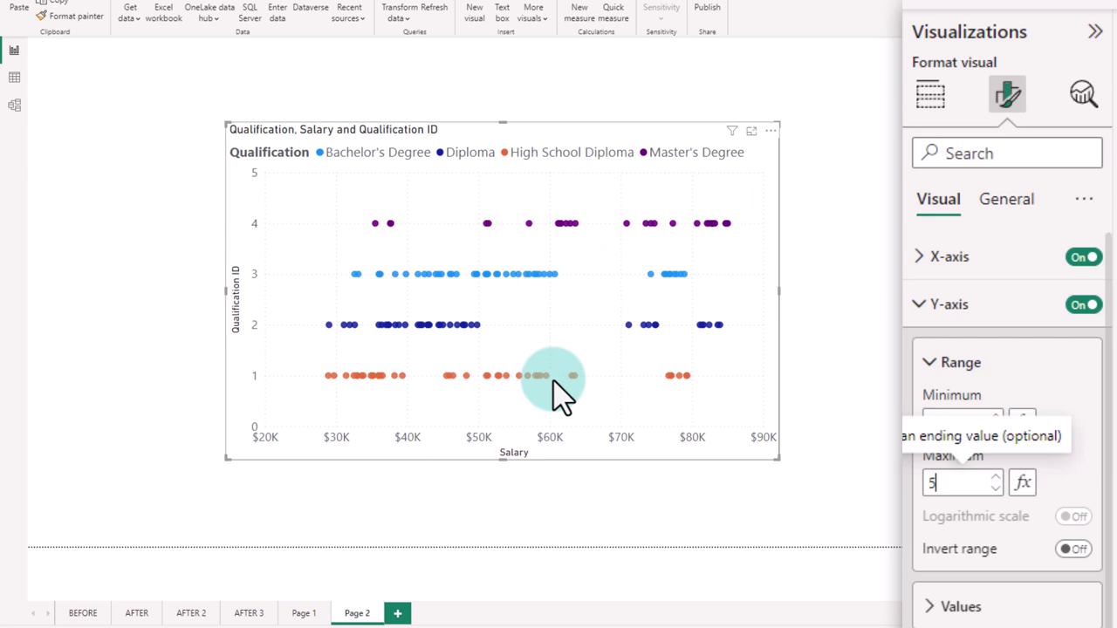
# Step: Hide the scatter chart's Y axis and X-axis title
pyautogui.click(1075, 304)
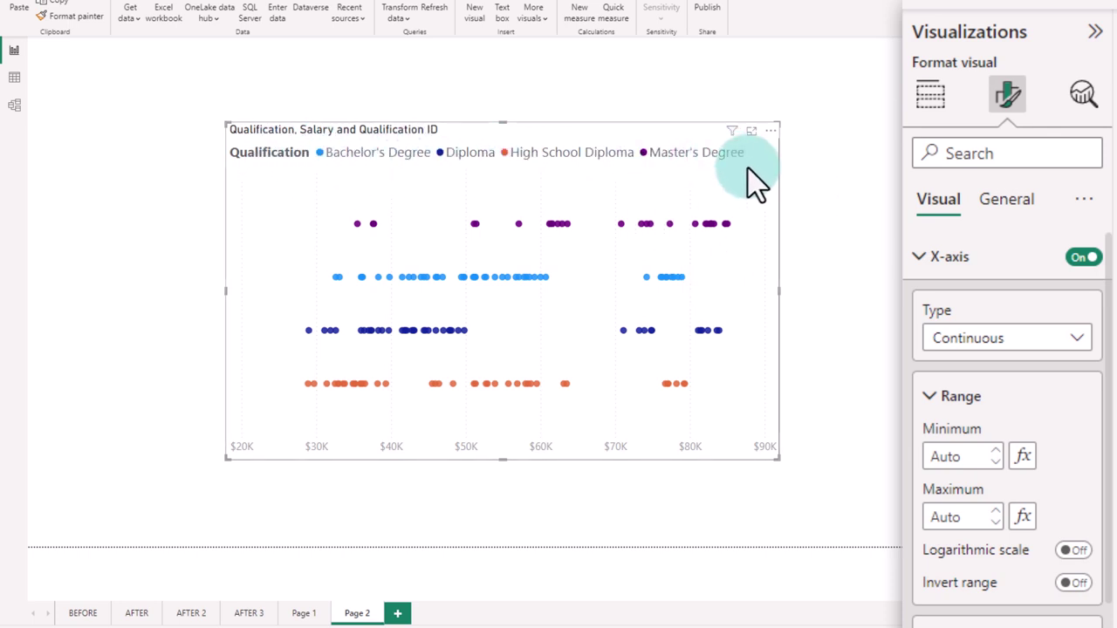
pyautogui.click(920, 257)
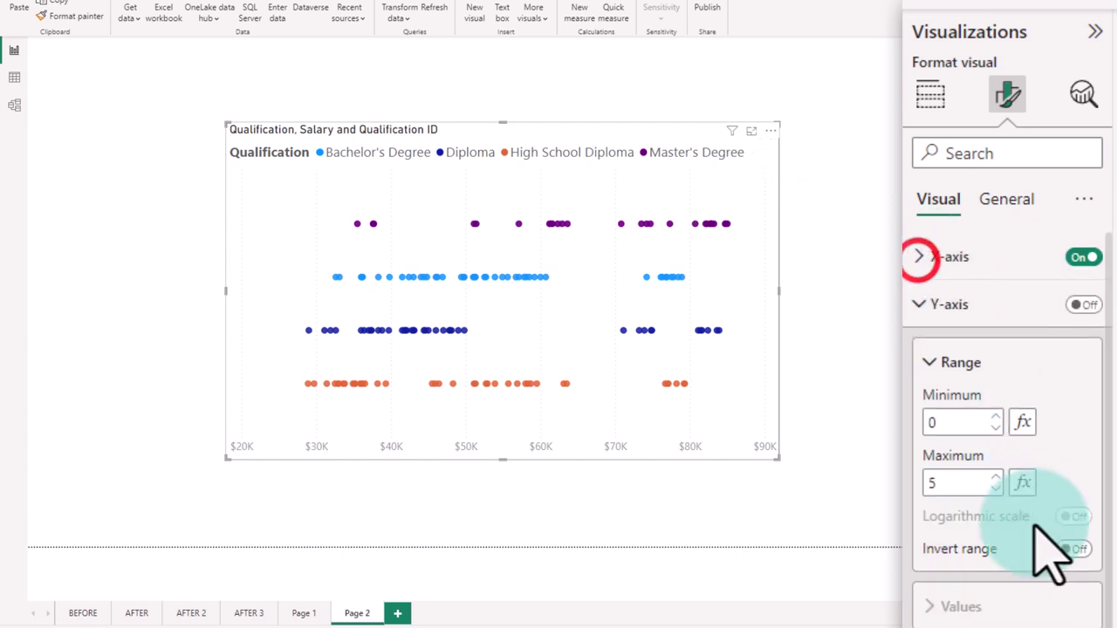
pyautogui.scroll(-5, 973, 402)
# Step: Position the legend top center, hide its title, and shrink its text size
pyautogui.click(993, 375)
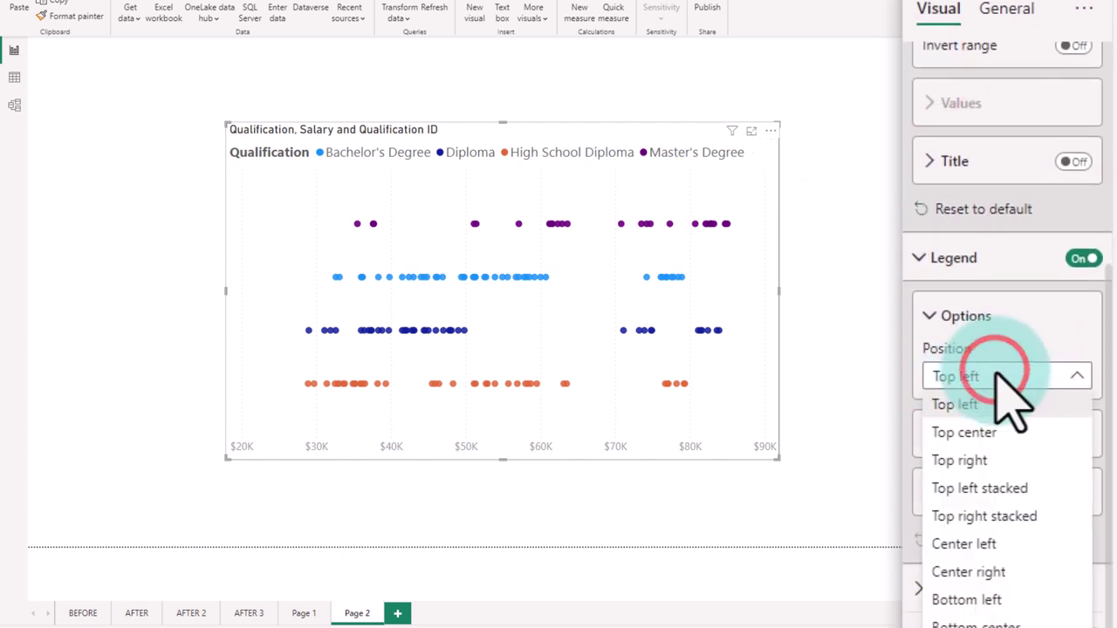
pyautogui.click(987, 432)
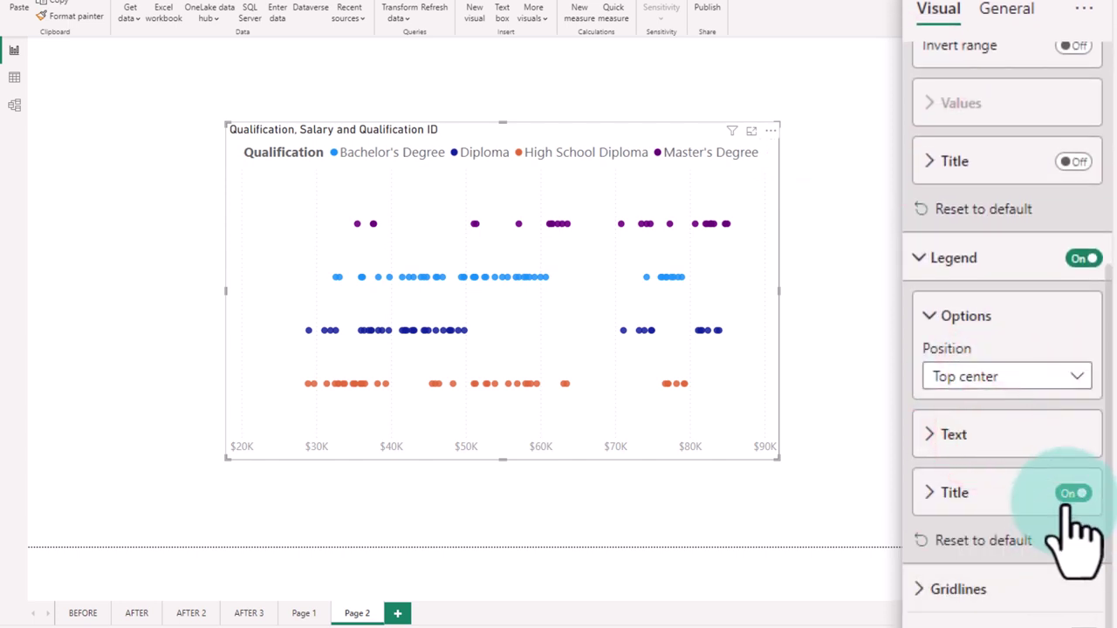
pyautogui.click(1003, 435)
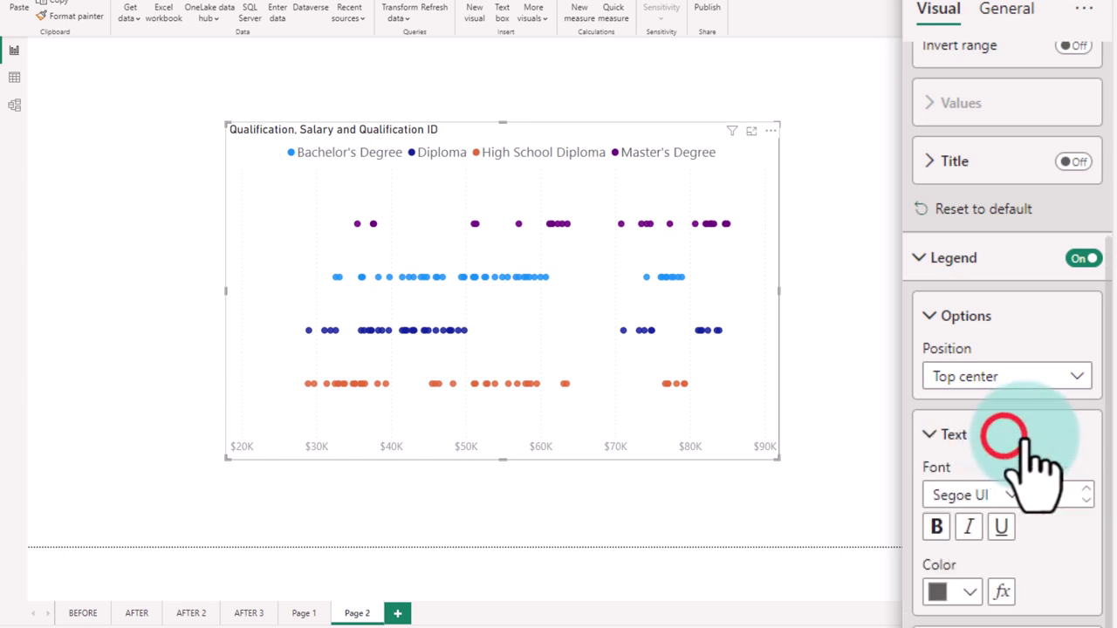
pyautogui.click(1086, 499)
pyautogui.click(1087, 499)
pyautogui.click(1087, 499)
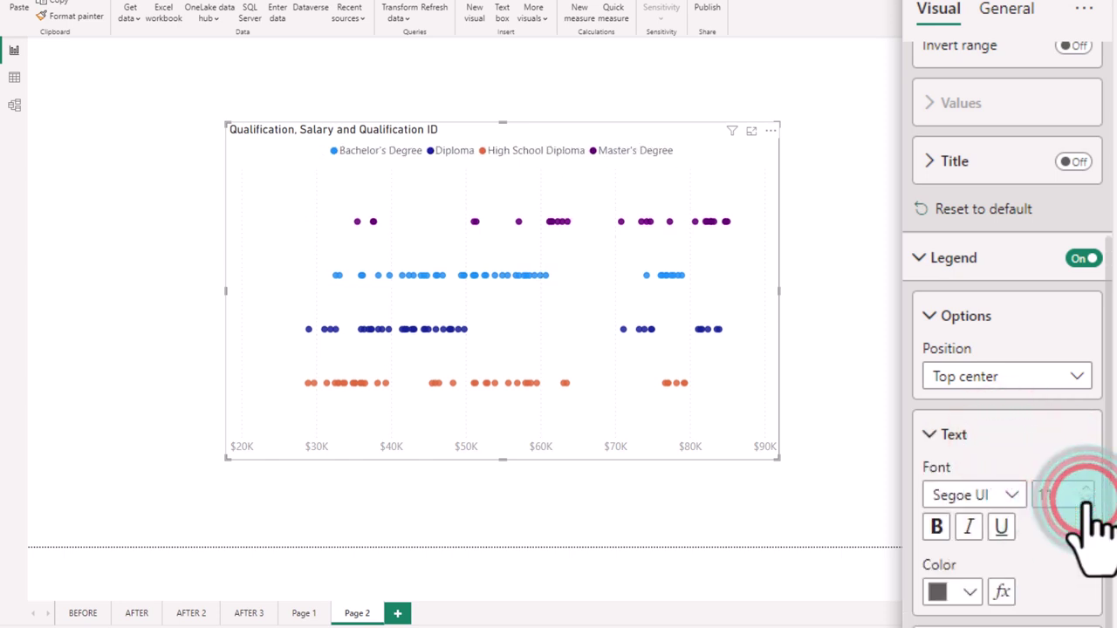
pyautogui.click(1006, 8)
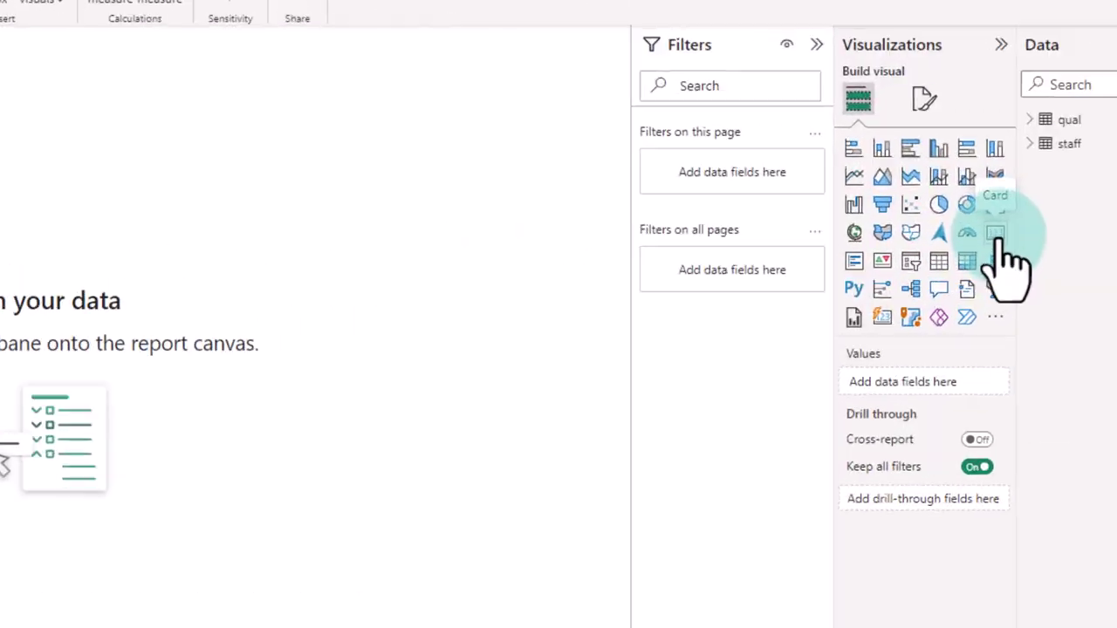
# Step: Pick the Card visual for the blank new page
pyautogui.click(1003, 258)
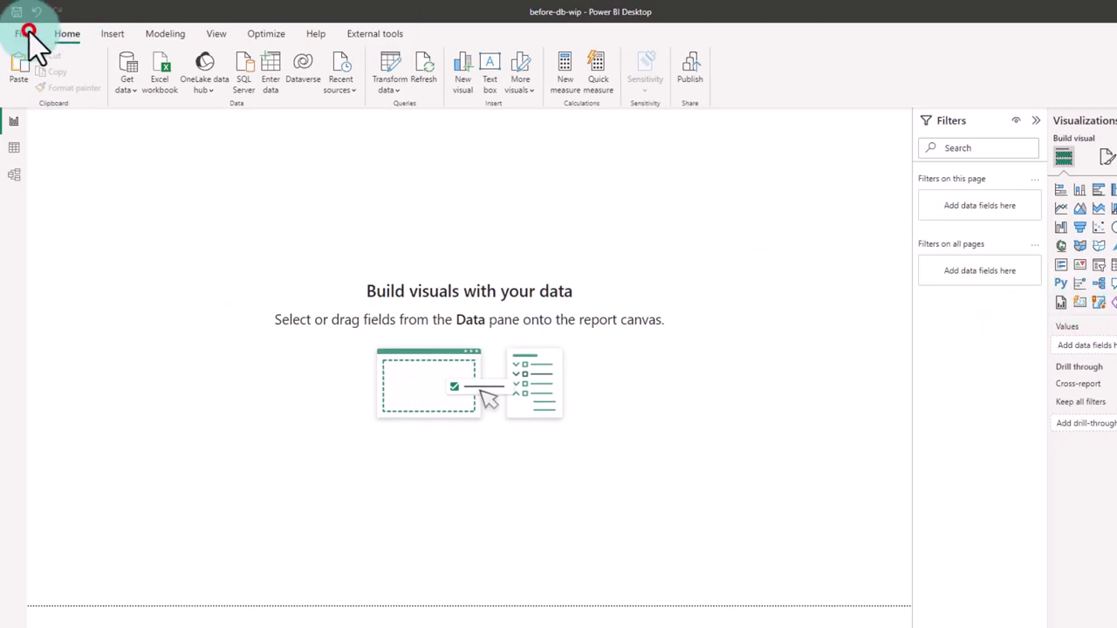
# Step: Open the Options dialog at its Preview features settings
pyautogui.click(29, 33)
pyautogui.click(66, 245)
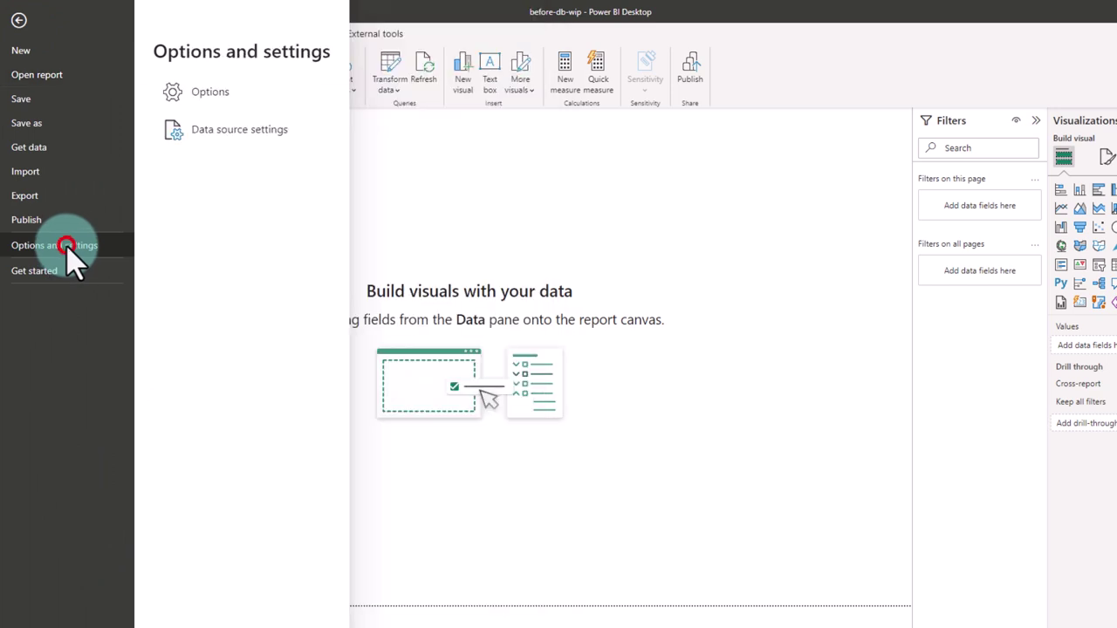
pyautogui.click(203, 98)
pyautogui.click(363, 354)
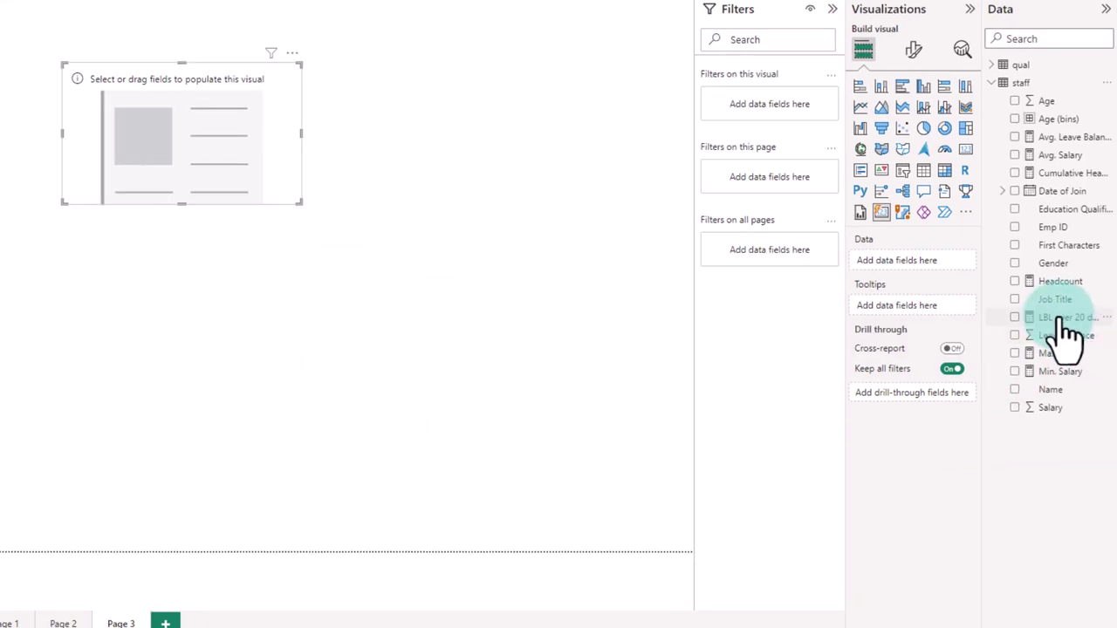
# Step: Show Headcount in the card and pick a new card shape
pyautogui.click(1015, 281)
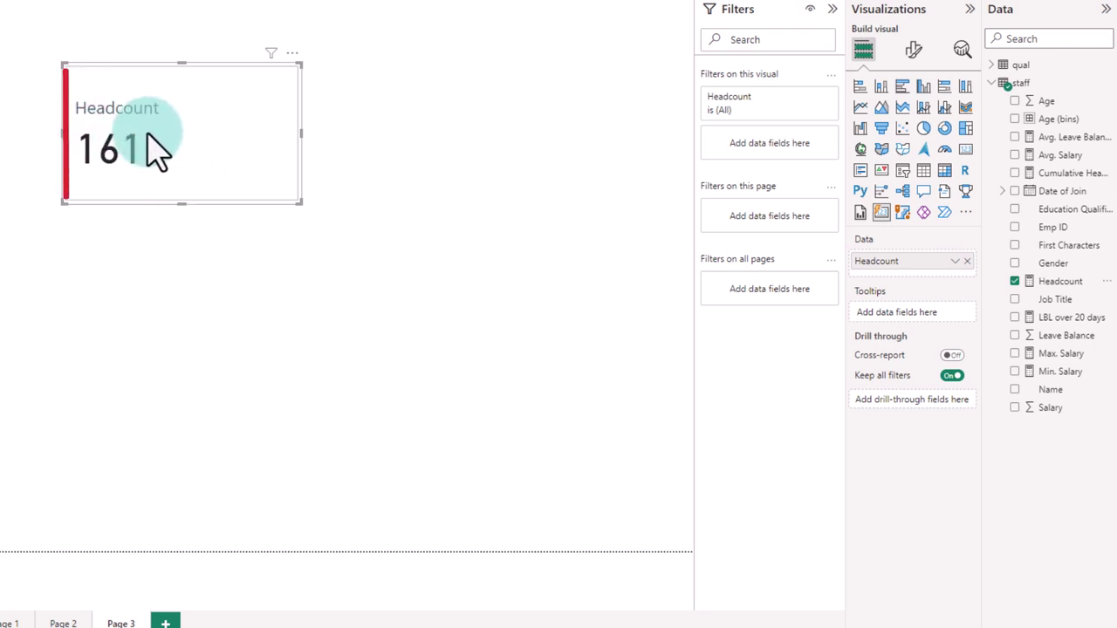
pyautogui.click(914, 50)
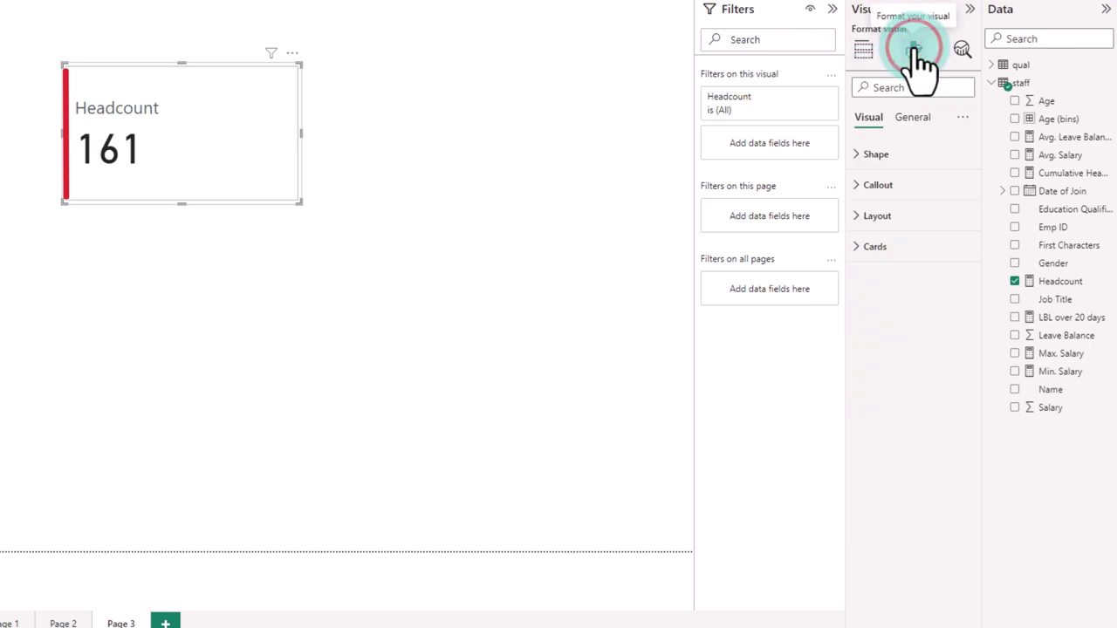
pyautogui.click(911, 157)
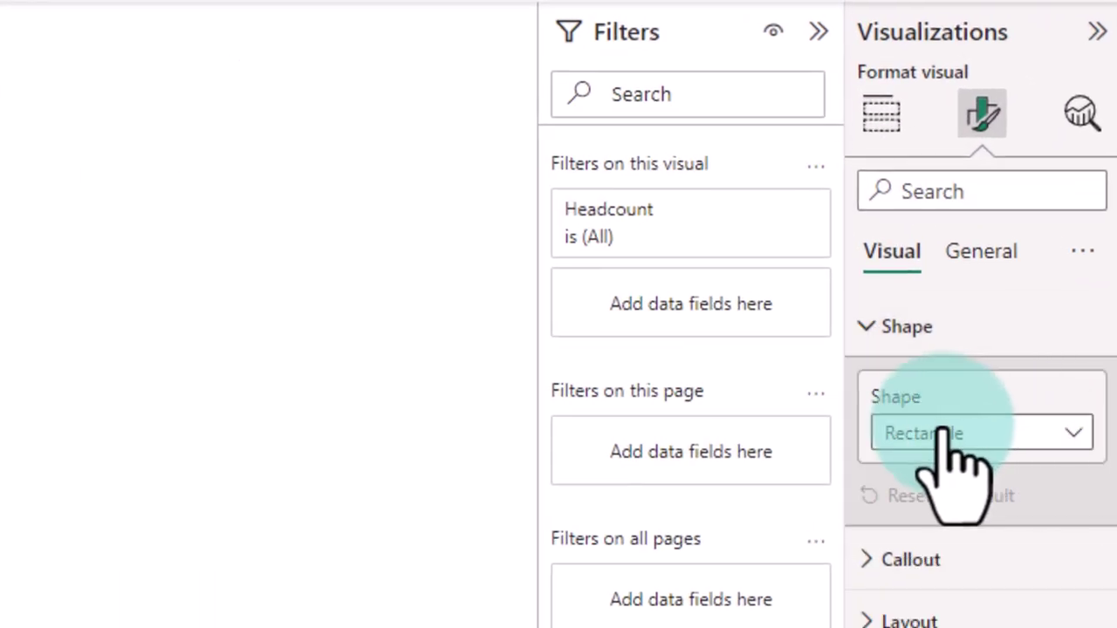
pyautogui.click(1004, 431)
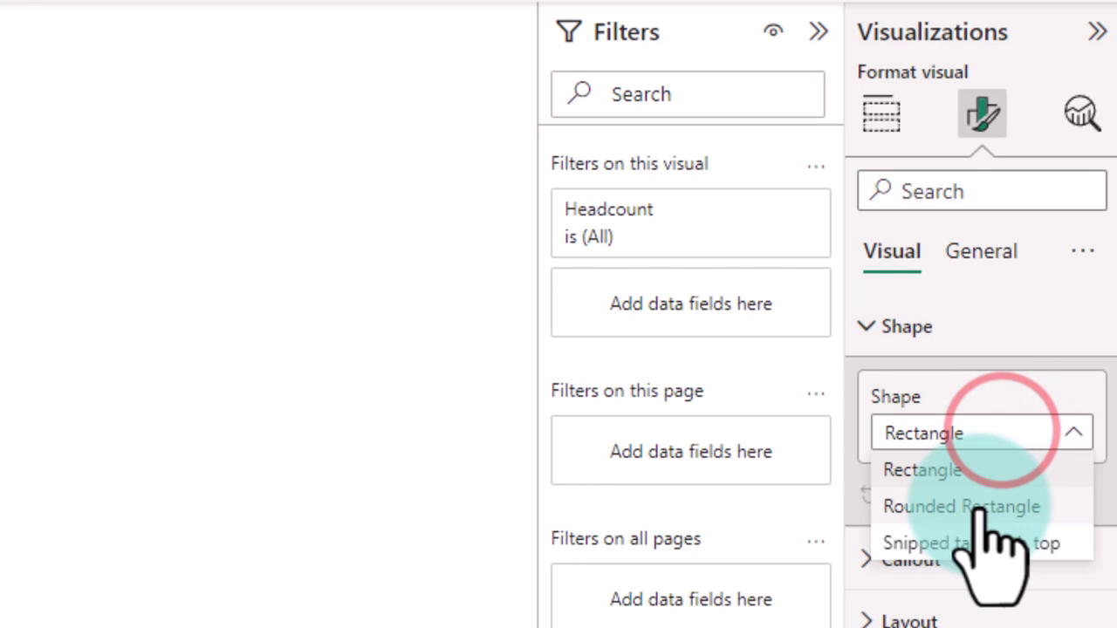
pyautogui.click(1008, 345)
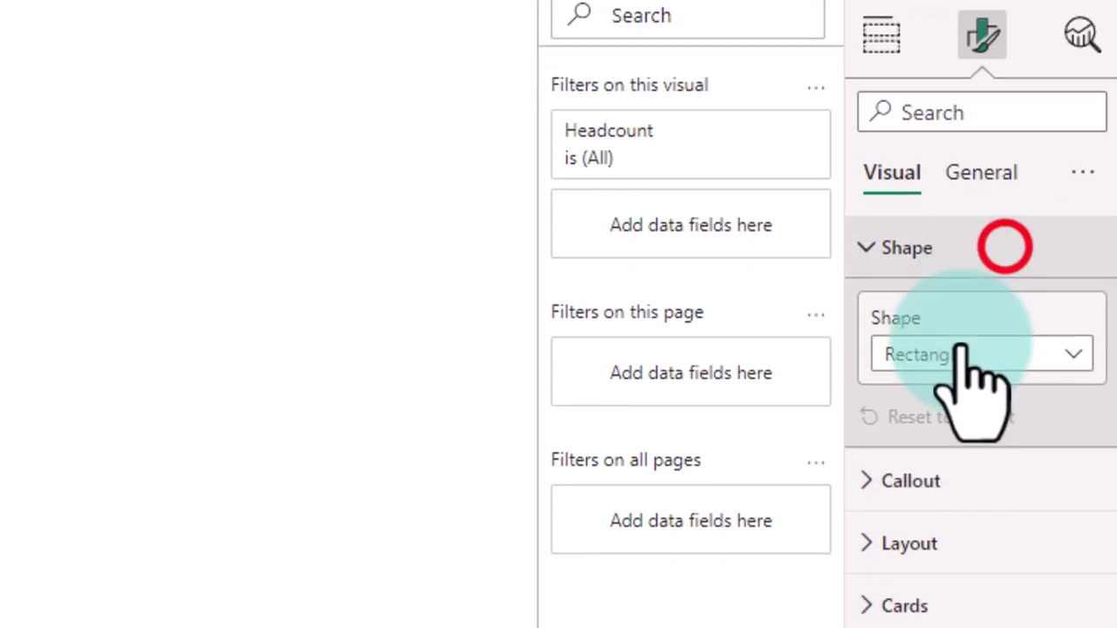
# Step: Set the callout value font to Arial Black and select the current 45 font size
pyautogui.click(910, 560)
pyautogui.scroll(-3, 1049, 360)
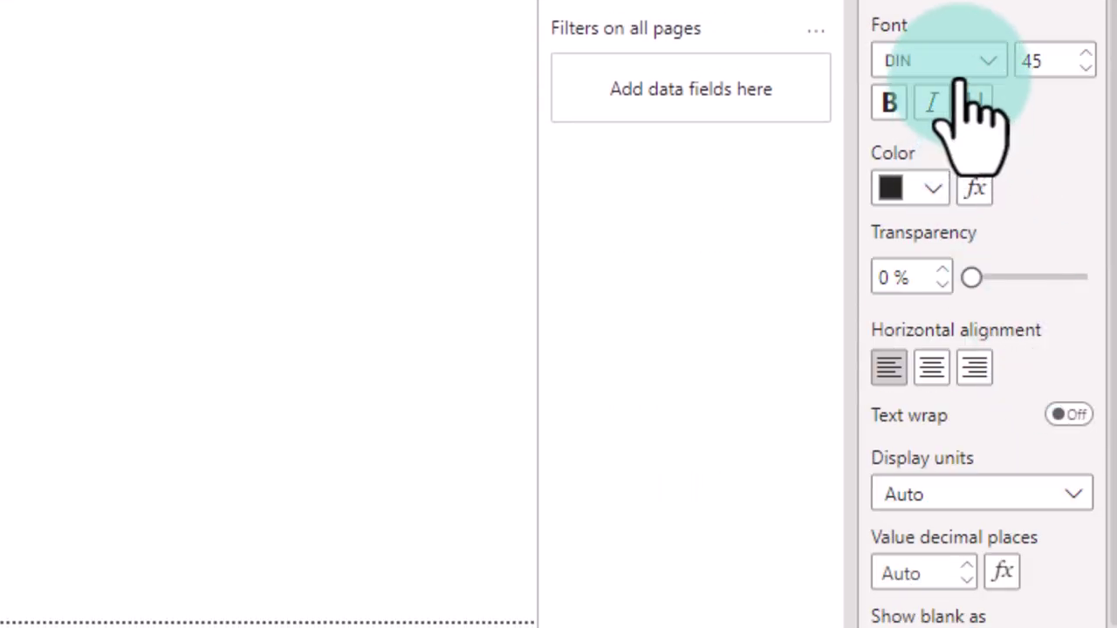
pyautogui.click(988, 59)
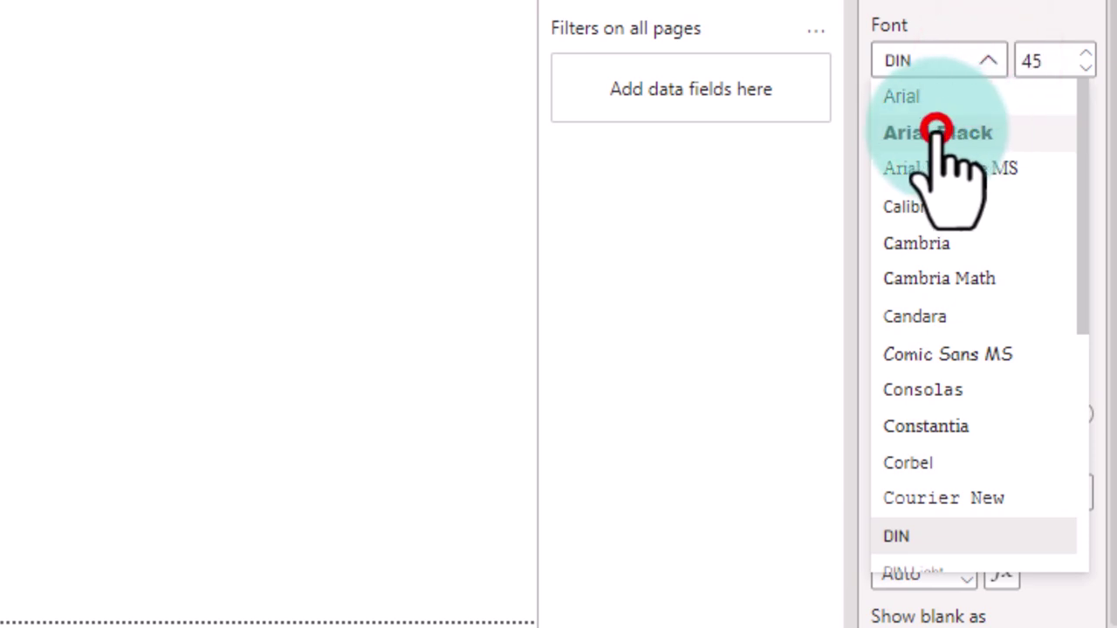
pyautogui.click(938, 132)
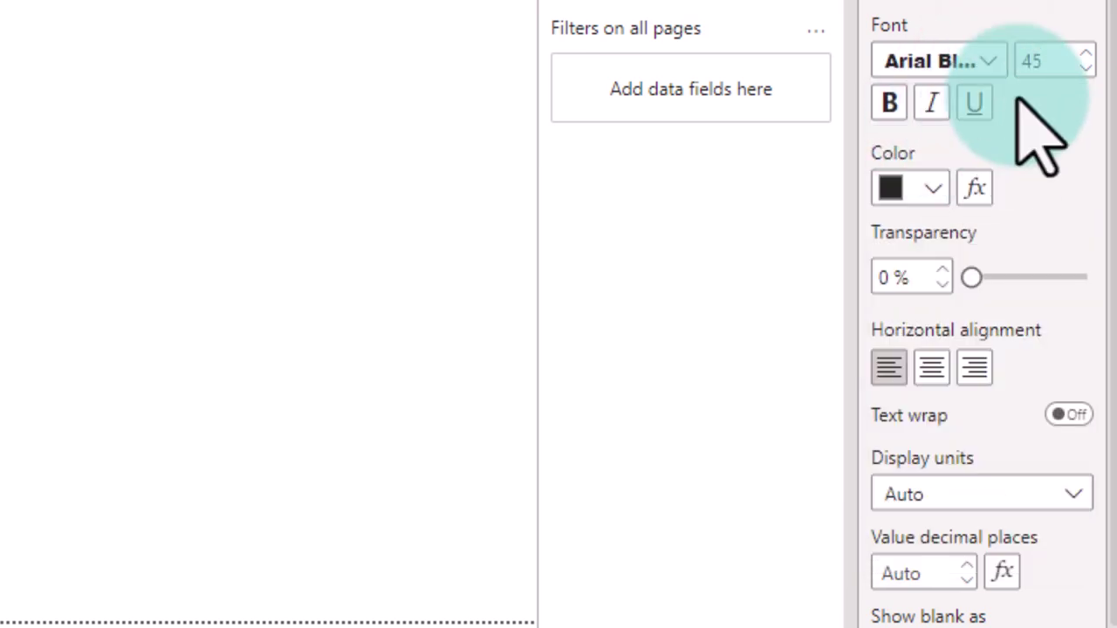
pyautogui.doubleClick(1051, 61)
# Step: Change the callout font size to 24, then look through the card's fill and border settings
pyautogui.write('2')
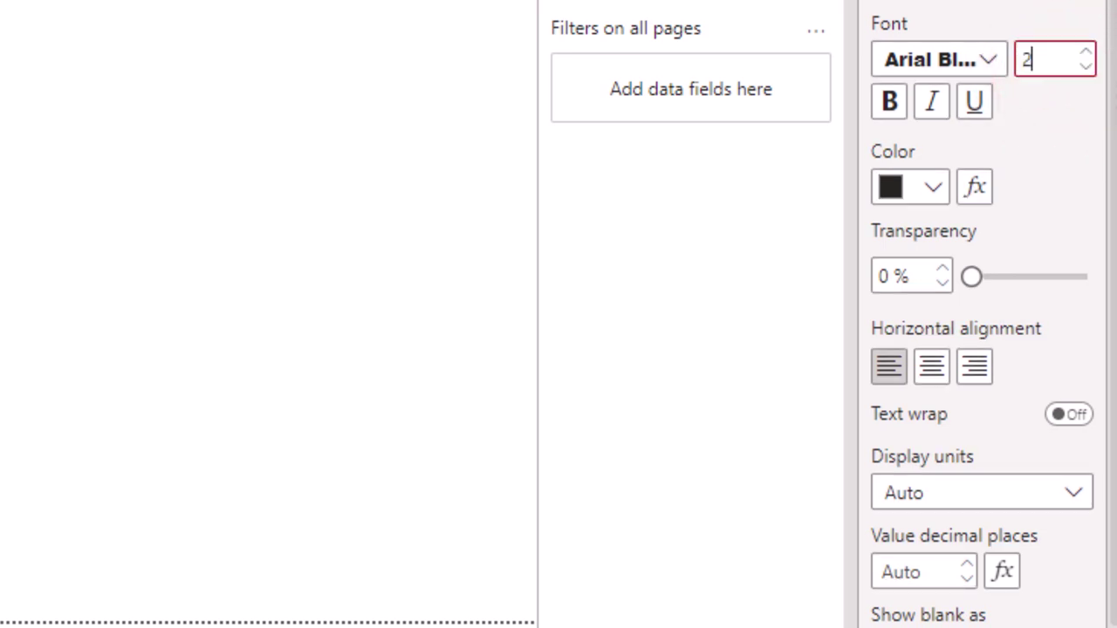
pyautogui.write('4')
pyautogui.click(1022, 212)
pyautogui.scroll(-5, 1022, 212)
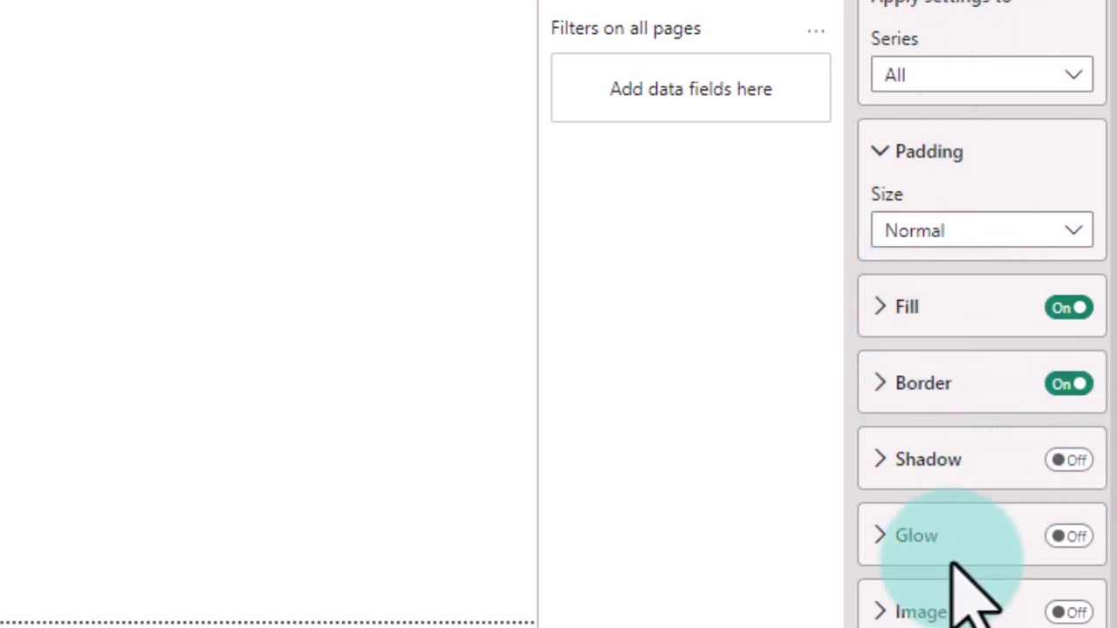
pyautogui.click(904, 306)
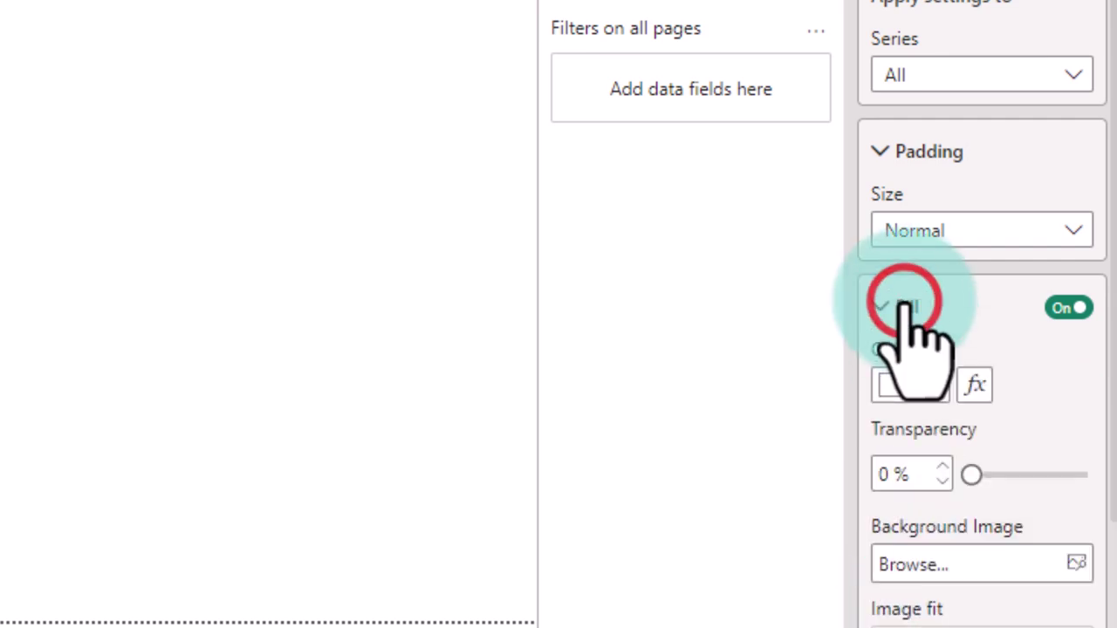
pyautogui.click(930, 385)
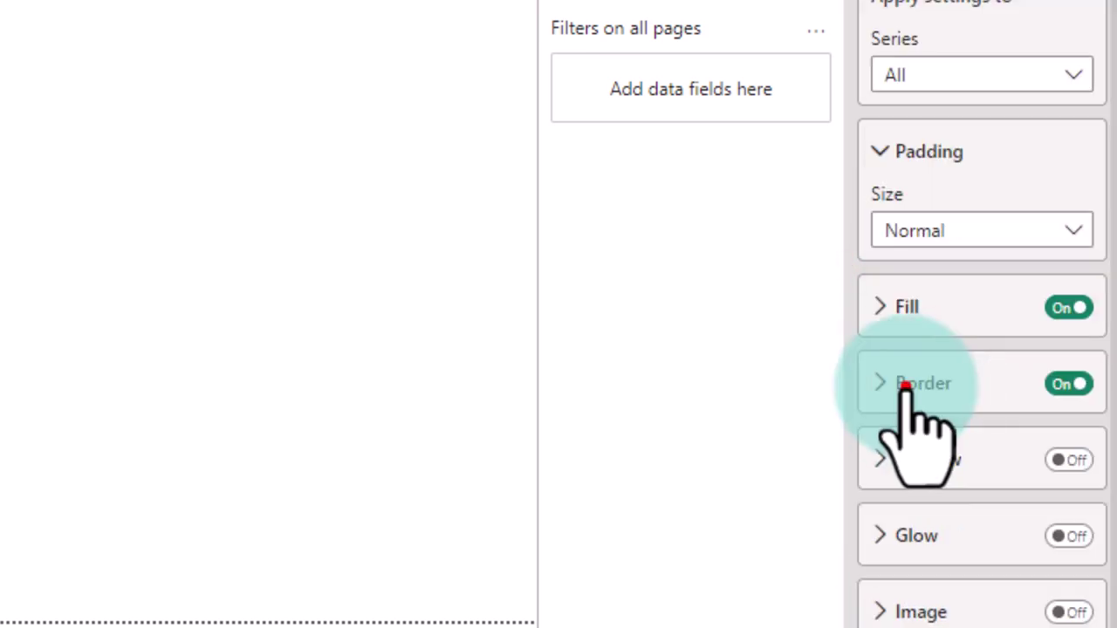
pyautogui.click(898, 381)
pyautogui.click(931, 381)
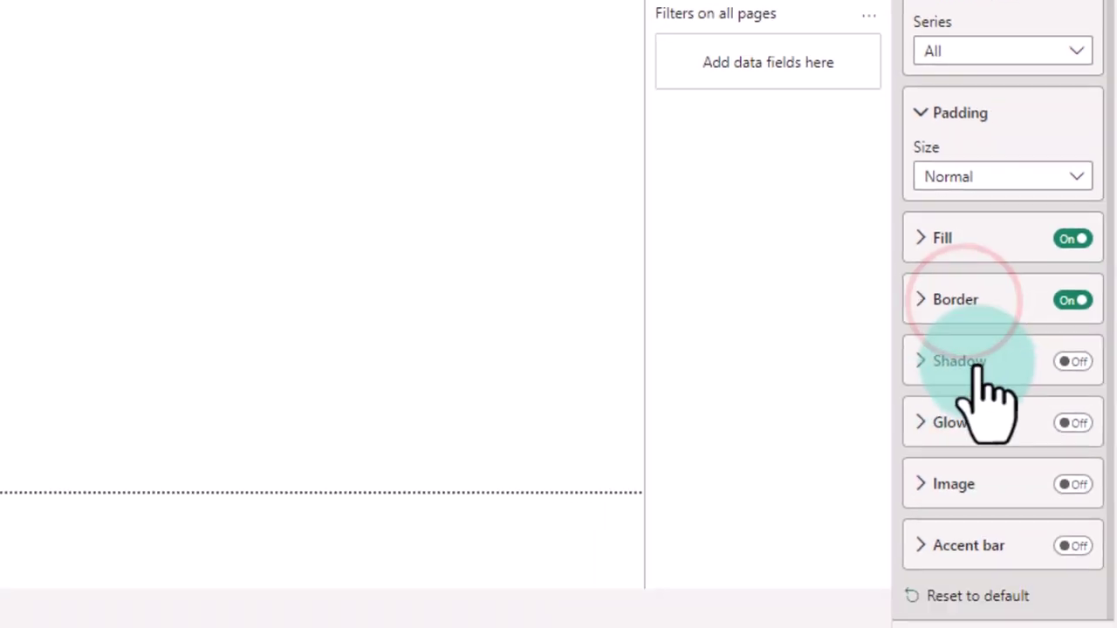
# Step: Turn on the card's image and set its image type to Image URL
pyautogui.click(922, 605)
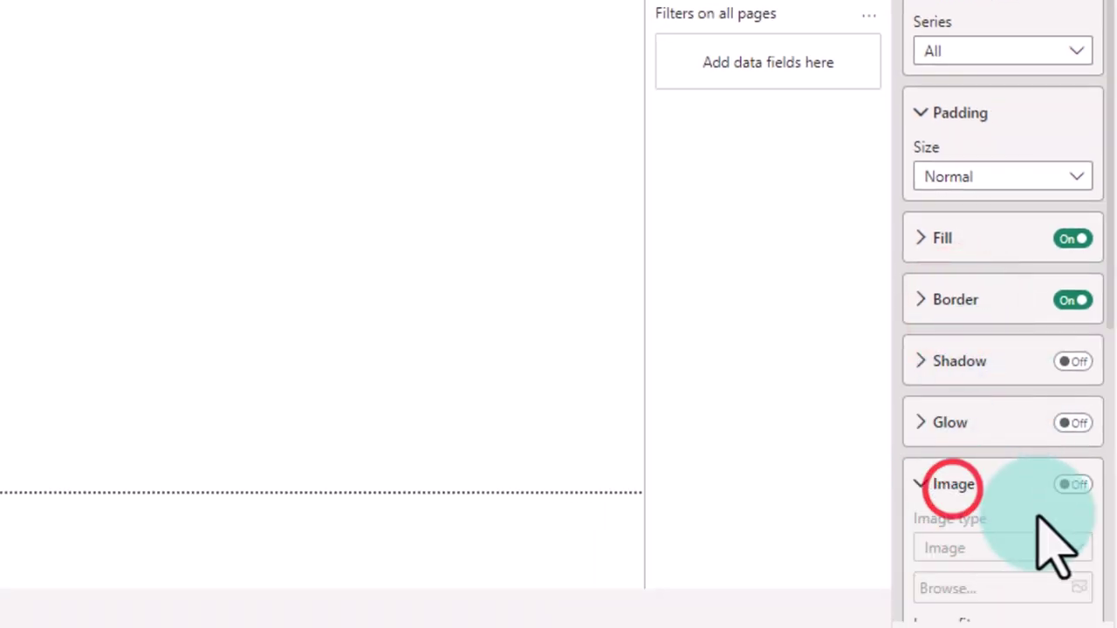
pyautogui.click(1072, 484)
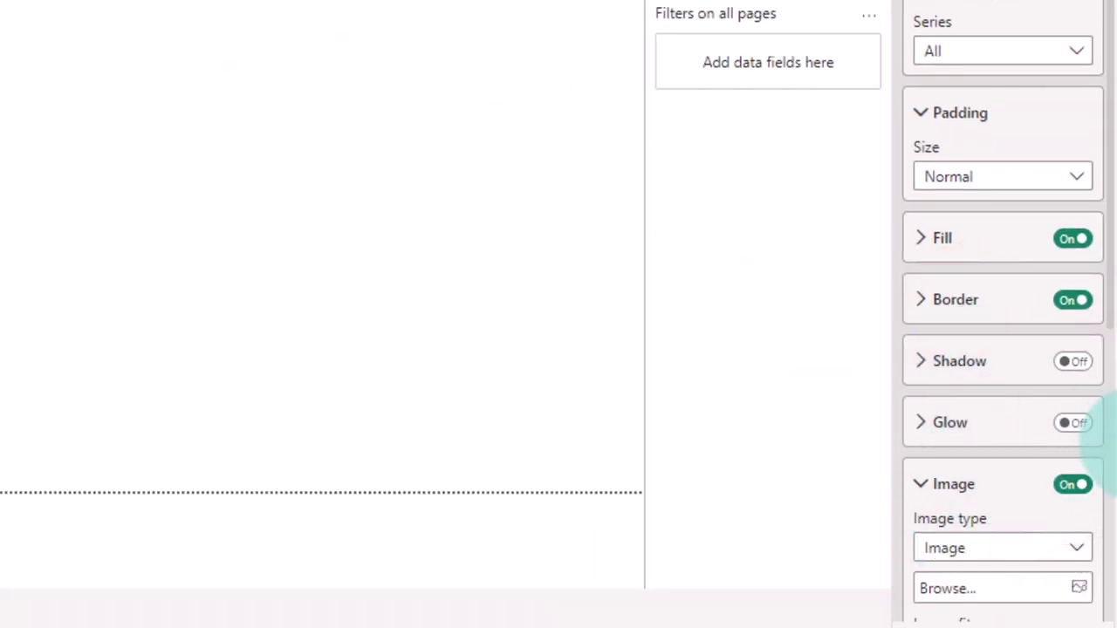
pyautogui.scroll(-3, 1022, 462)
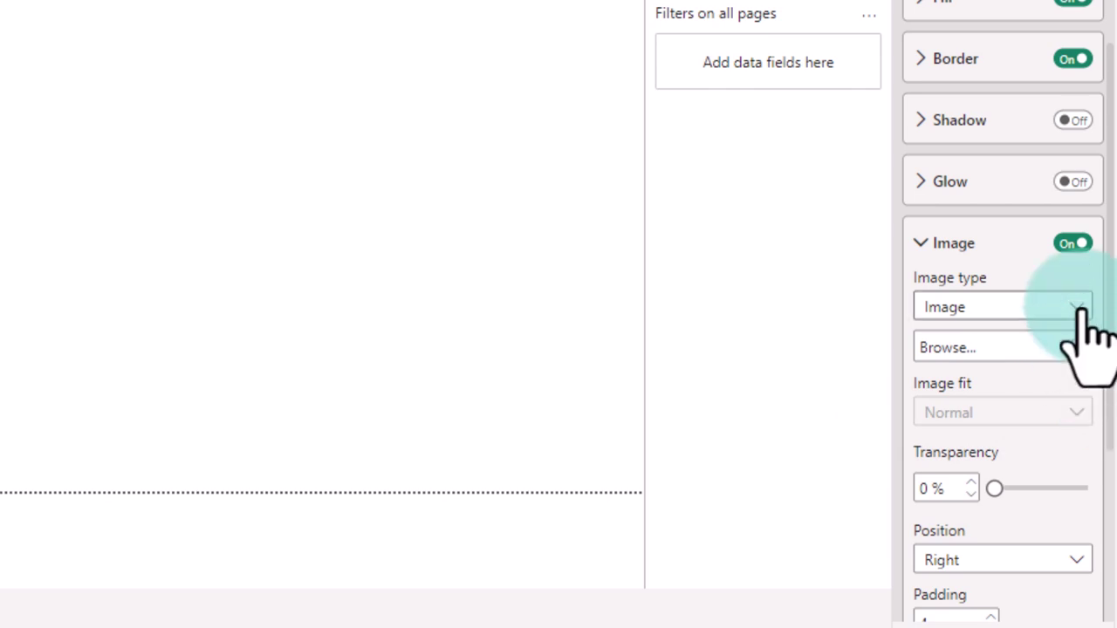
pyautogui.click(1081, 304)
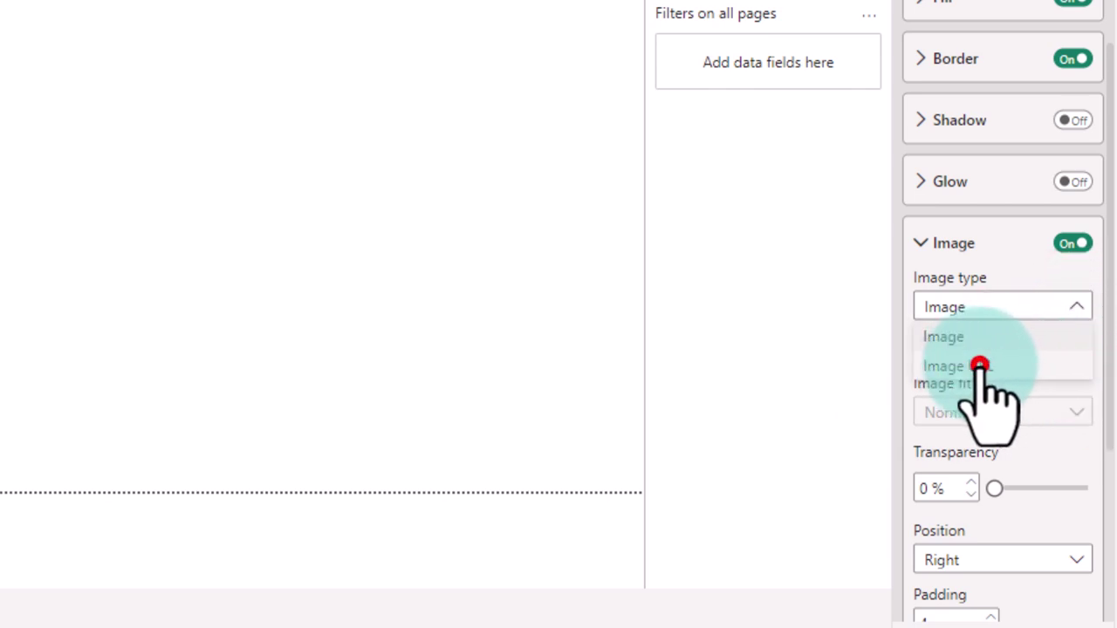
pyautogui.click(977, 363)
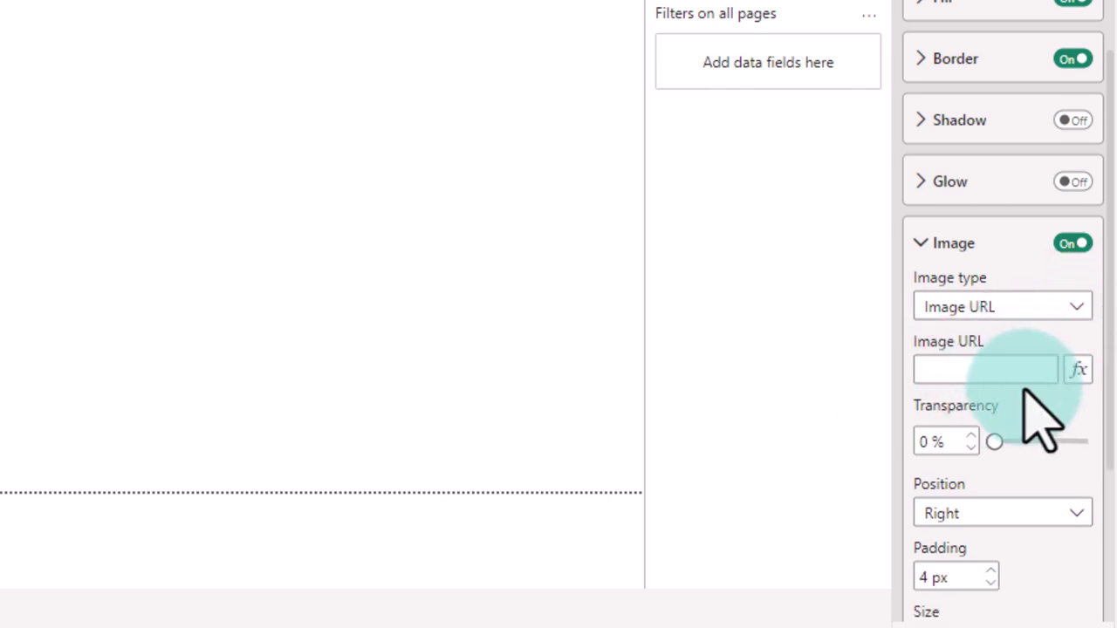
# Step: Set the image type back to Image and load team-b.png onto the card
pyautogui.click(1012, 304)
pyautogui.click(960, 337)
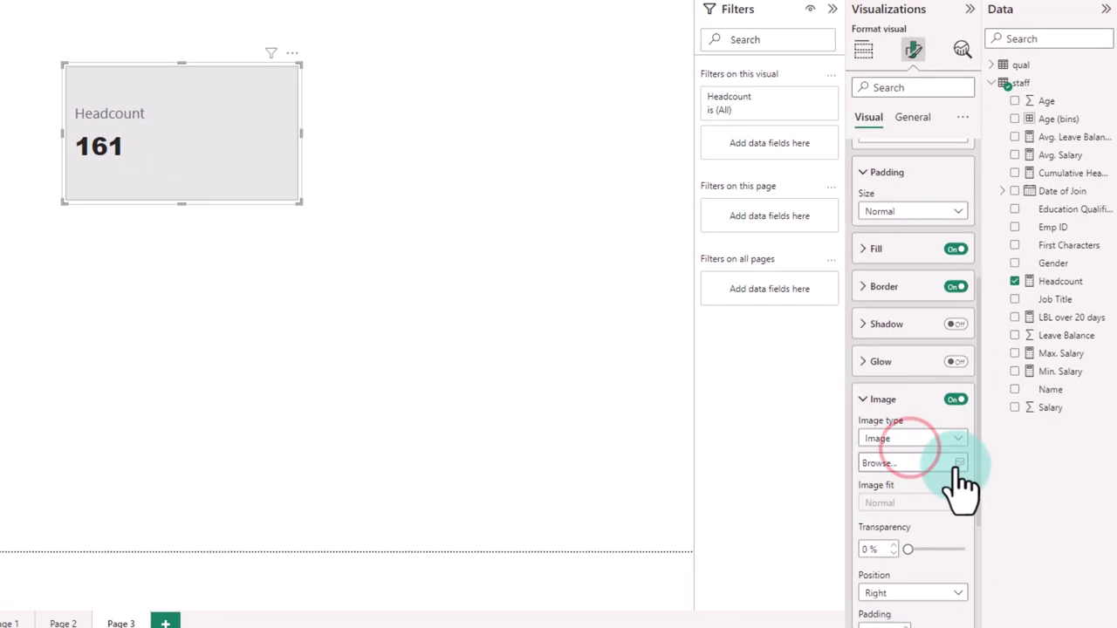
pyautogui.click(234, 219)
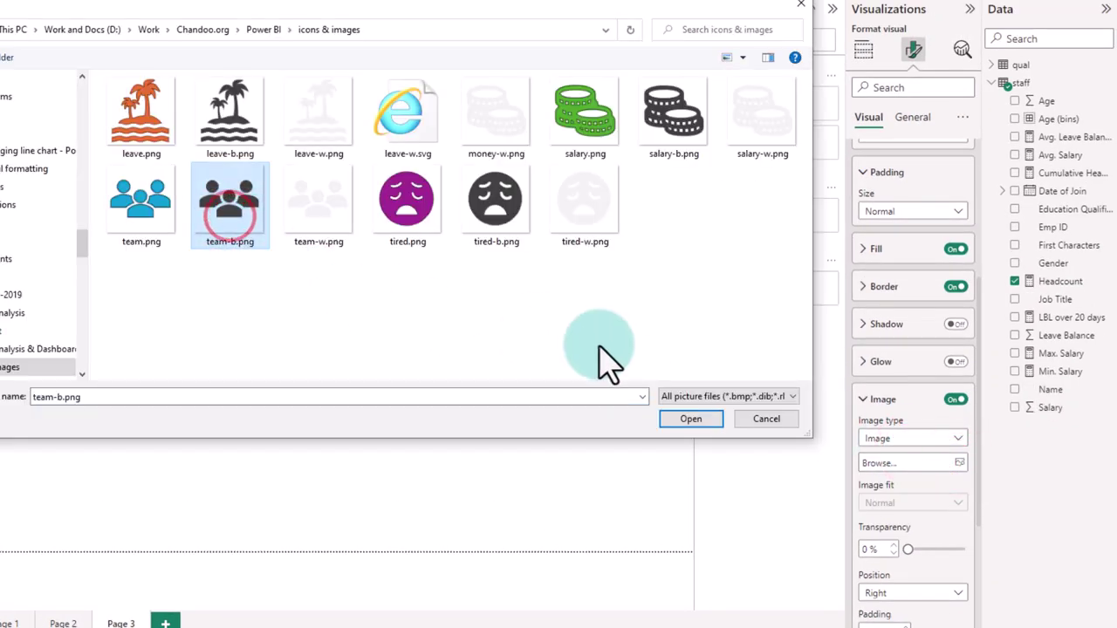
pyautogui.click(690, 419)
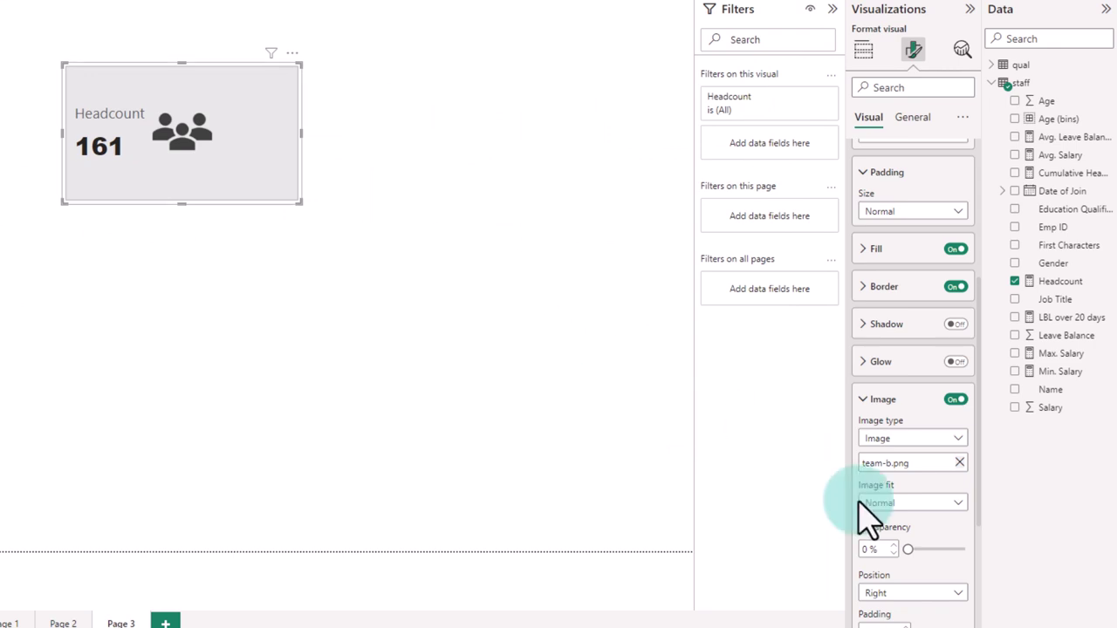
# Step: Enlarge the card's icon to size 30 and deselect the card to view it
pyautogui.scroll(-3, 925, 532)
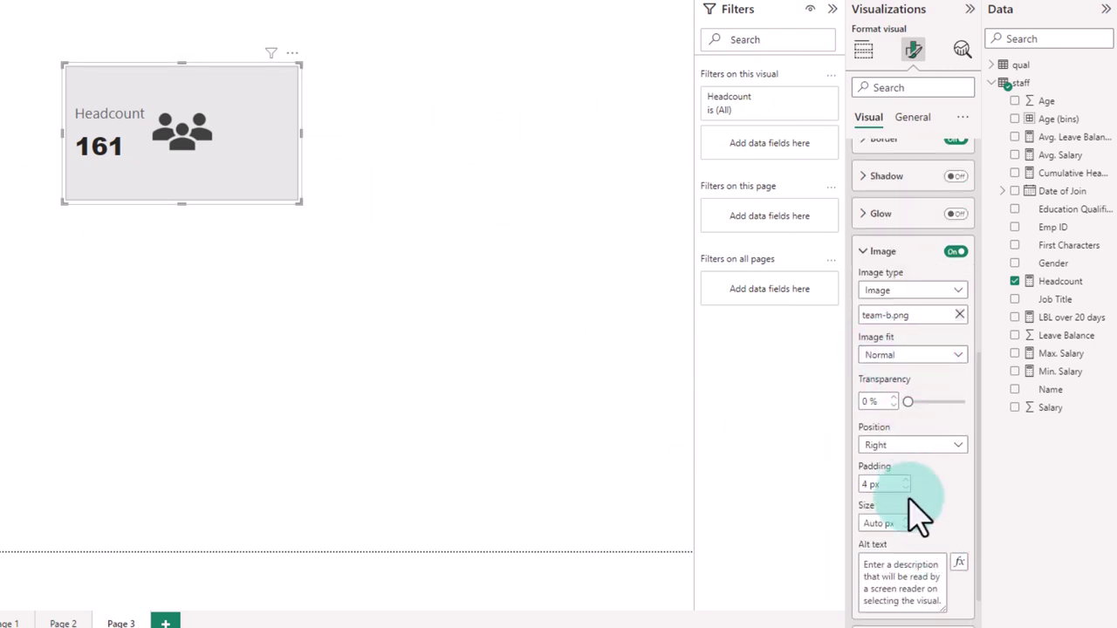
pyautogui.click(877, 523)
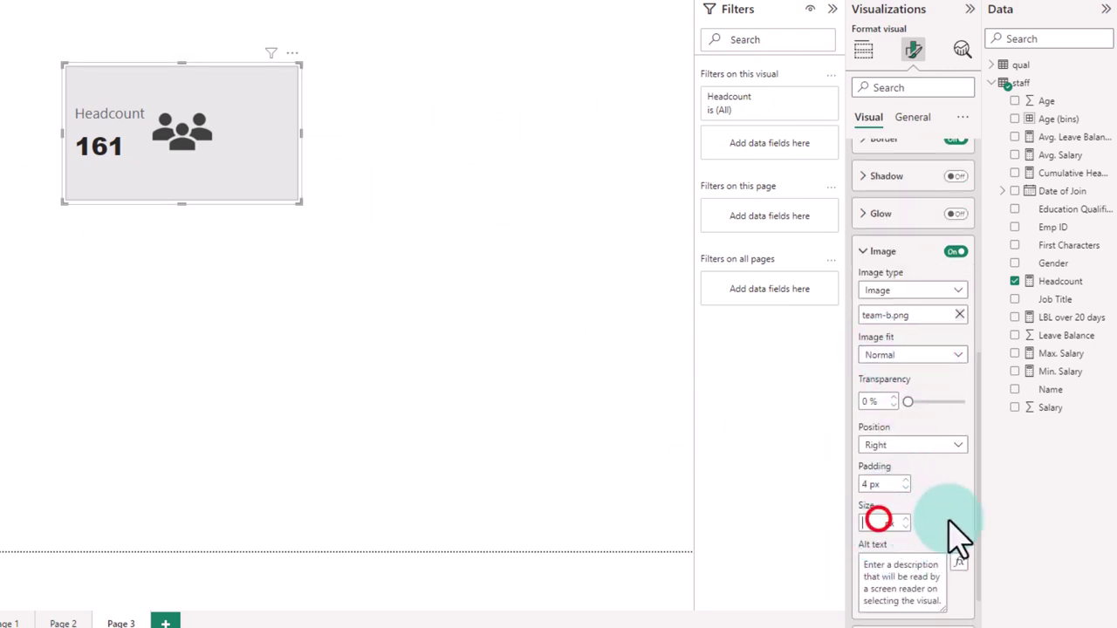
pyautogui.write('30')
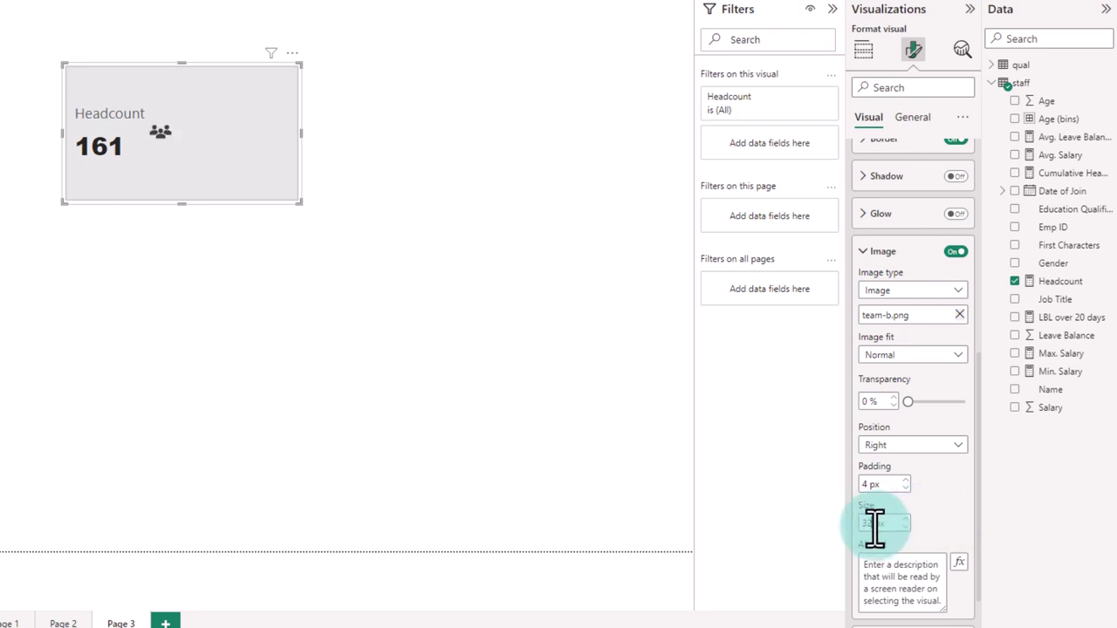
pyautogui.click(872, 523)
pyautogui.click(613, 393)
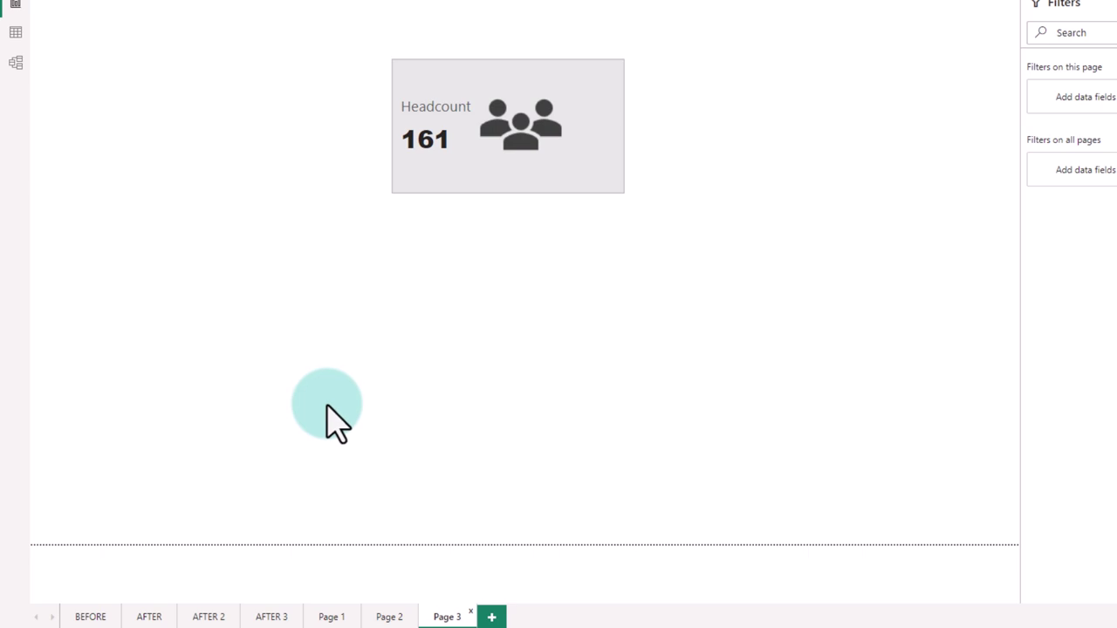
# Step: Switch to the BEFORE page with the plain grey-card dashboard
pyautogui.click(206, 619)
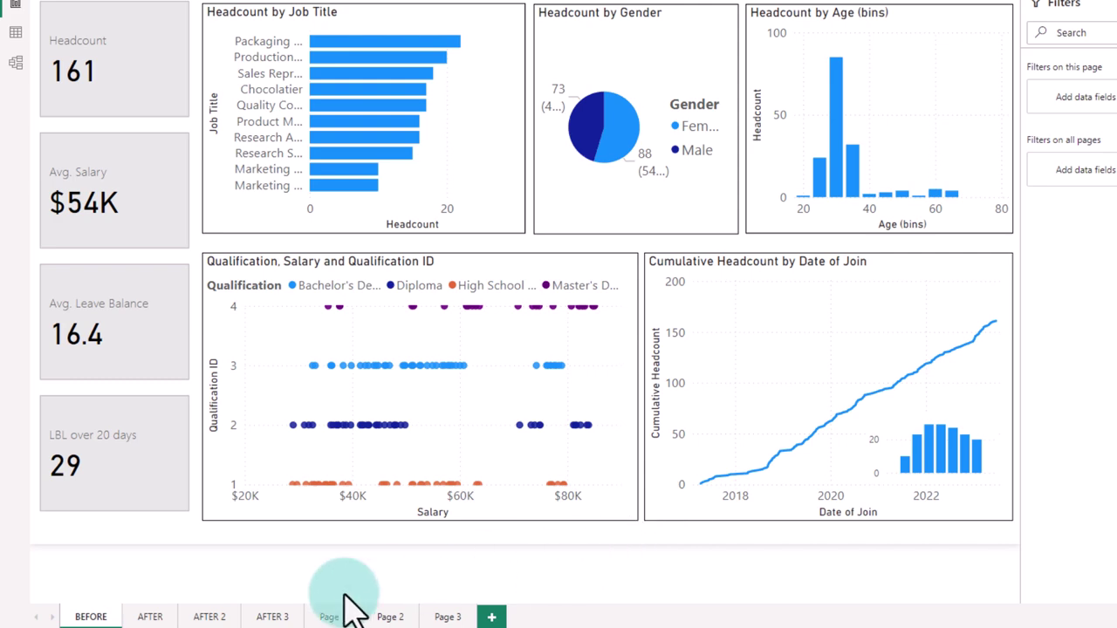
pyautogui.click(210, 613)
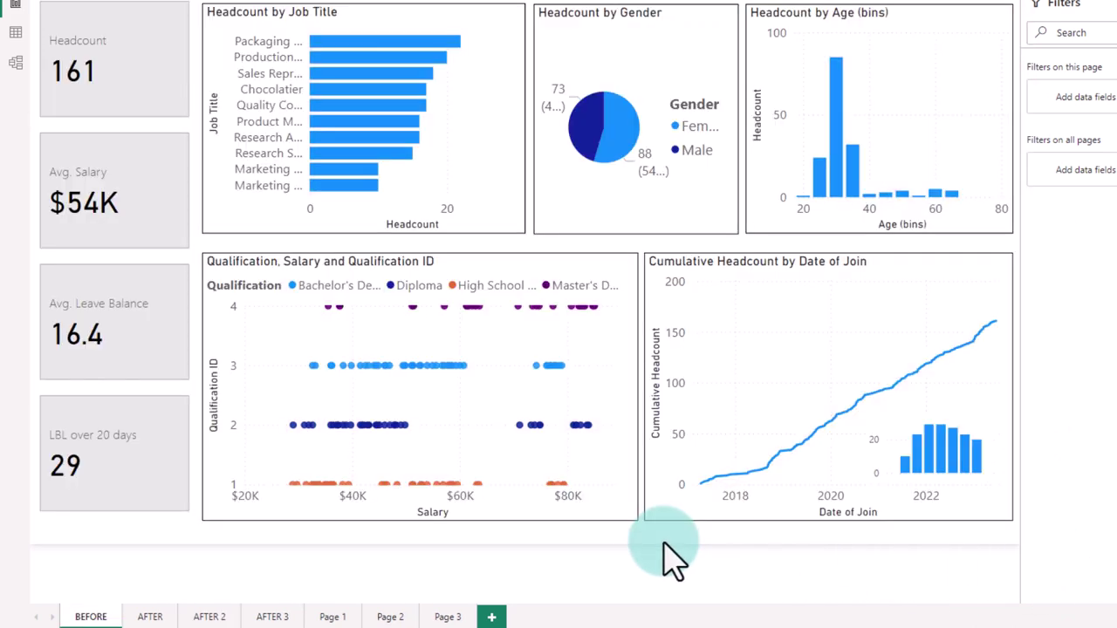
# Step: Set the BEFORE page's canvas background colour to White, 10% darker
pyautogui.click(663, 539)
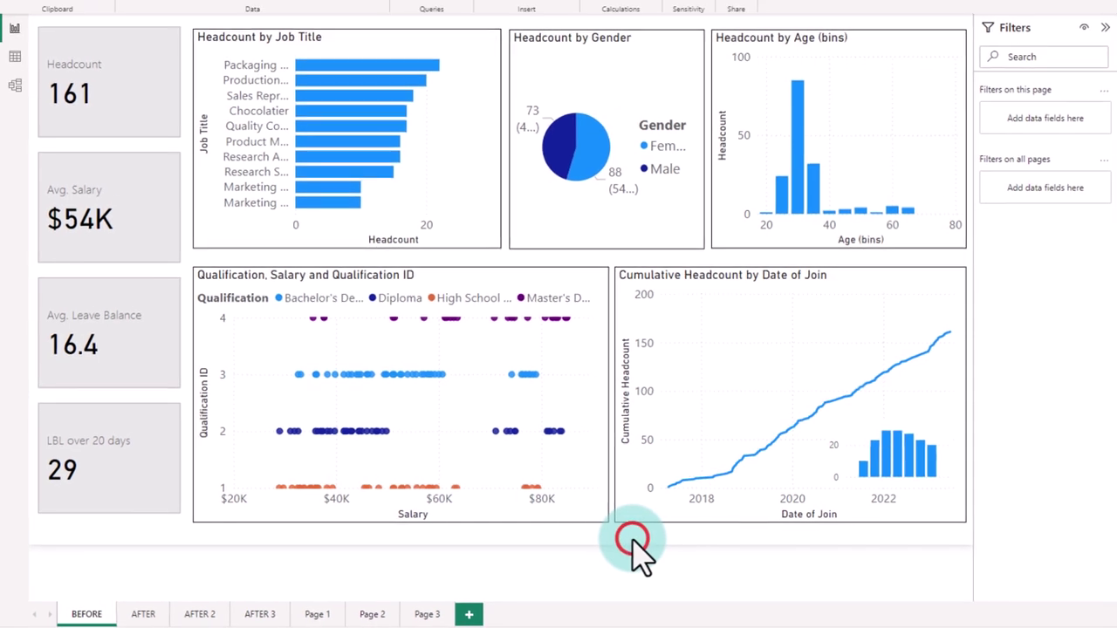
pyautogui.click(1052, 83)
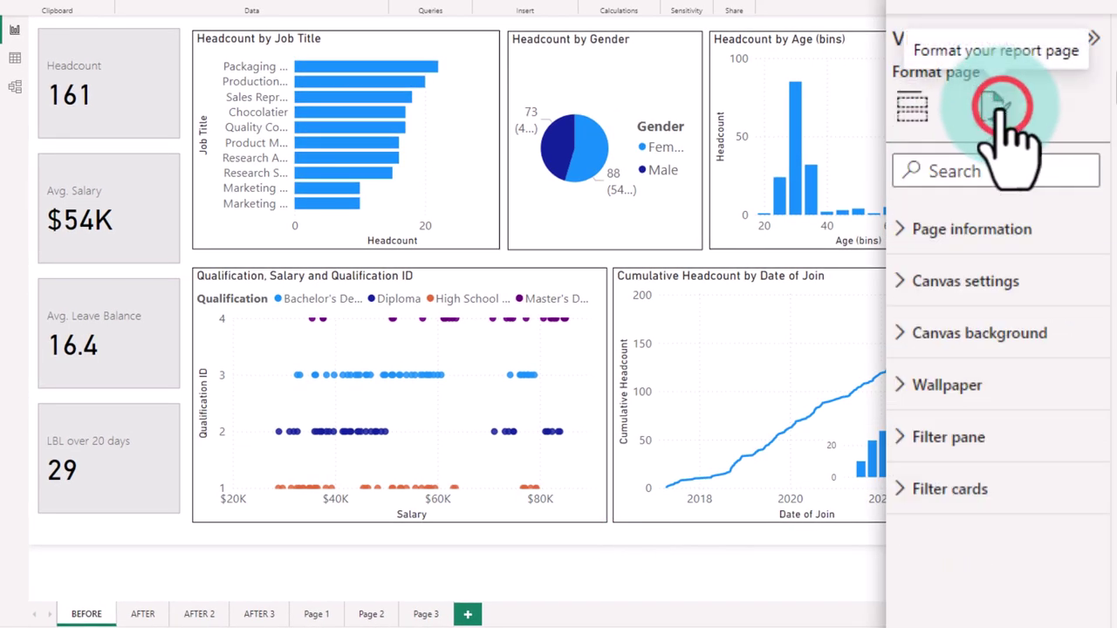
pyautogui.click(946, 332)
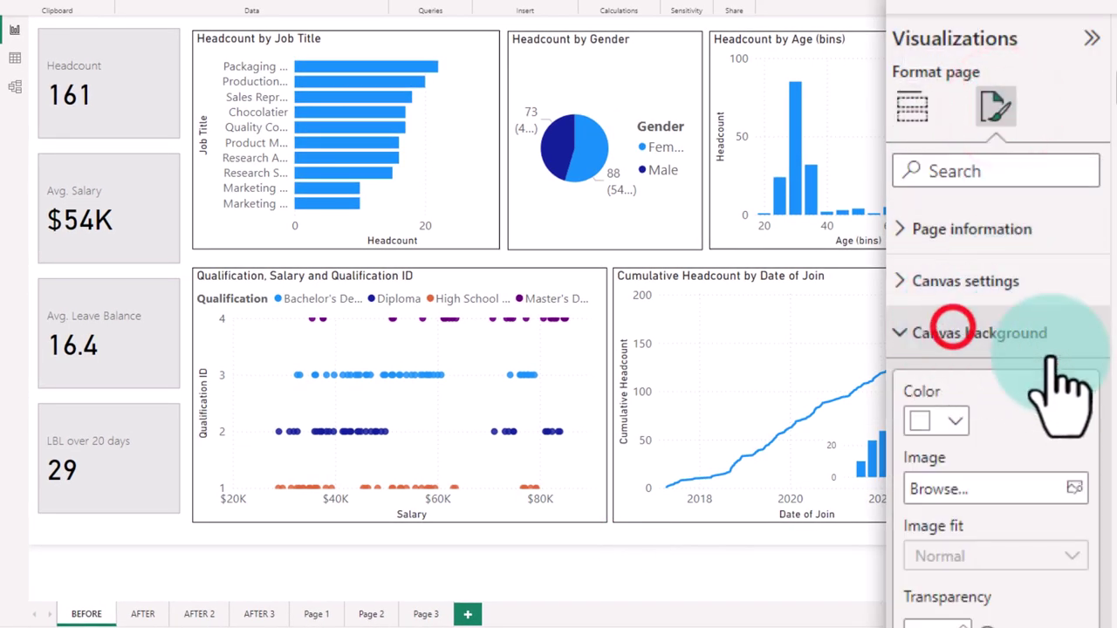
pyautogui.click(956, 425)
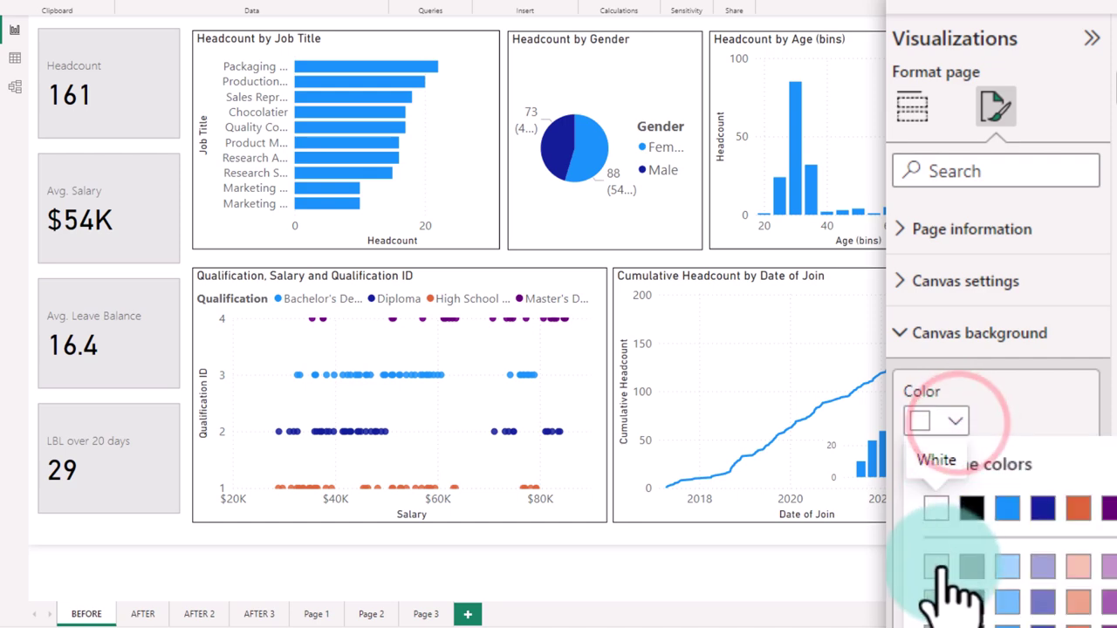
pyautogui.click(936, 568)
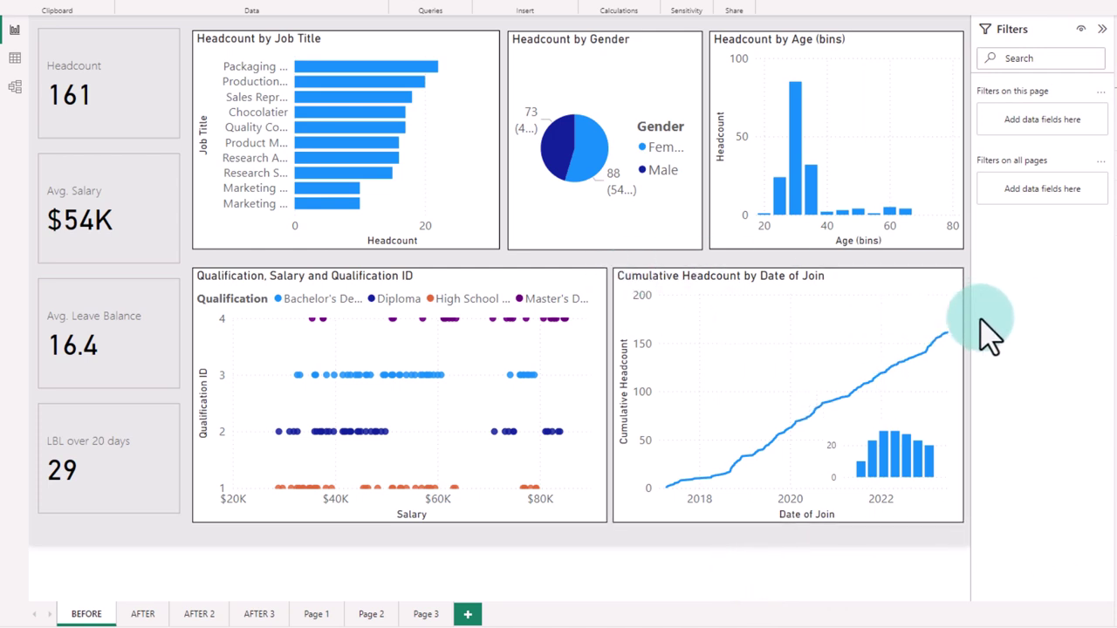
pyautogui.click(955, 334)
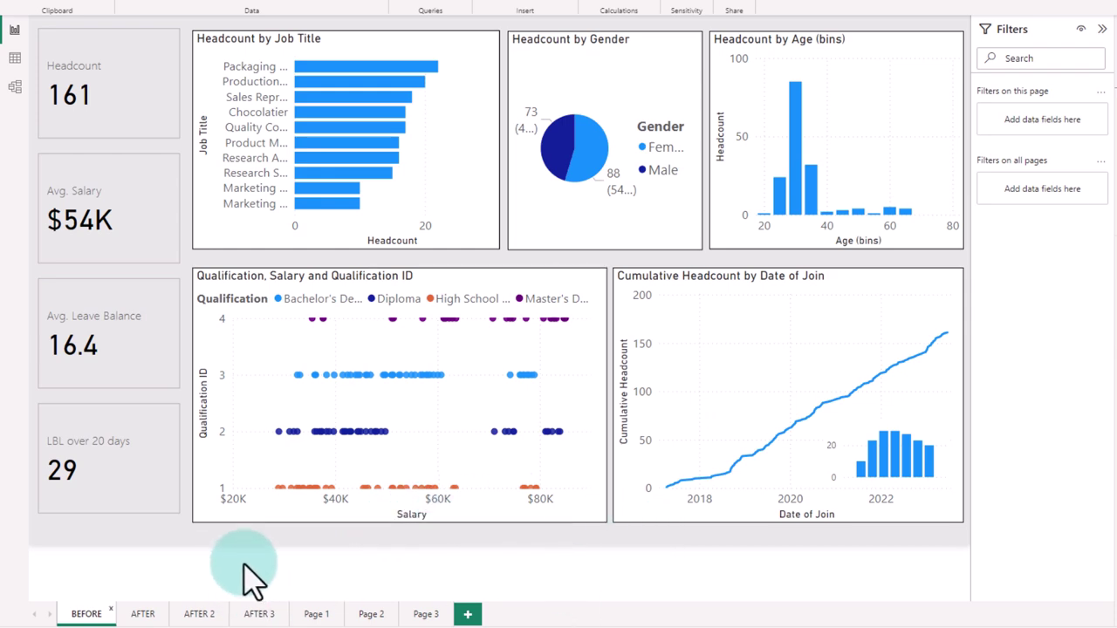
# Step: Show the finished AFTER 2 dashboard page with nothing selected
pyautogui.click(209, 616)
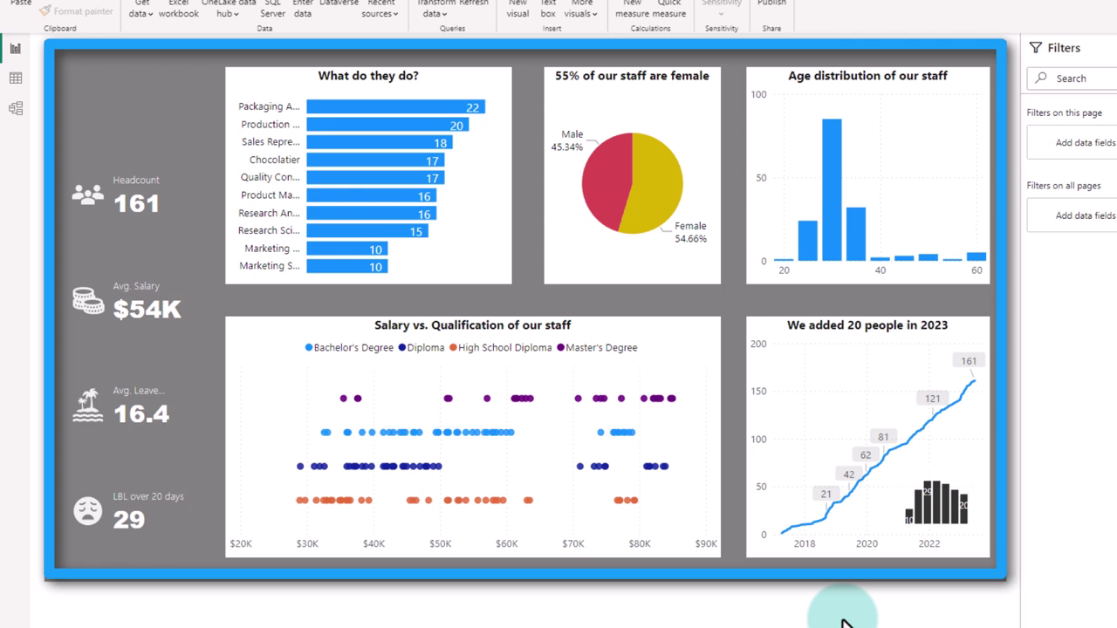
pyautogui.click(844, 622)
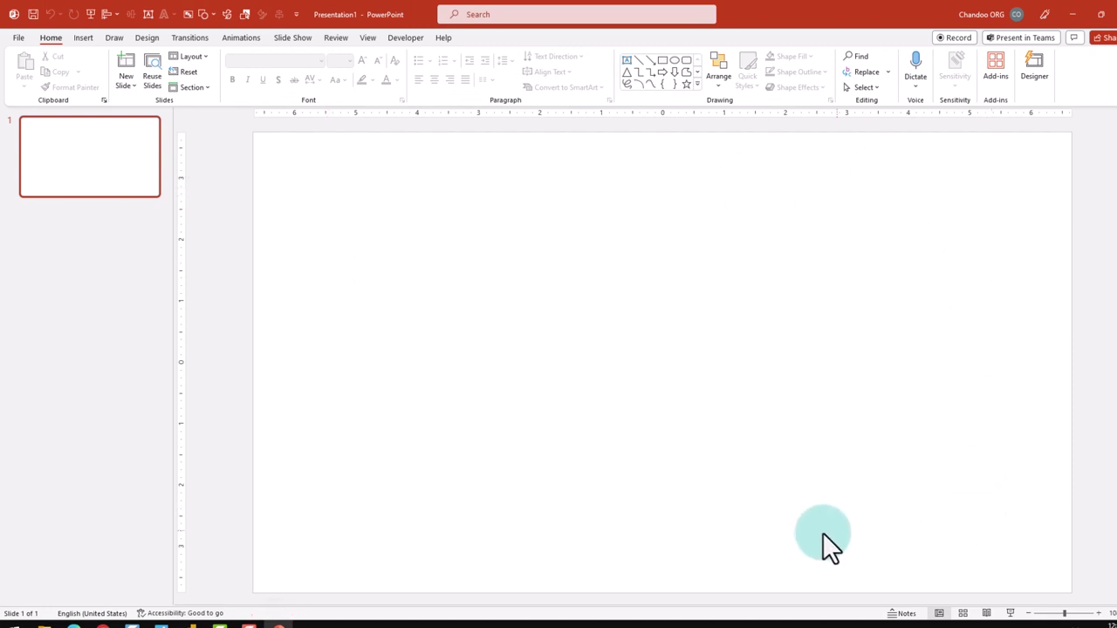
# Step: Insert a screenshot of the Power BI window onto the slide
pyautogui.click(84, 39)
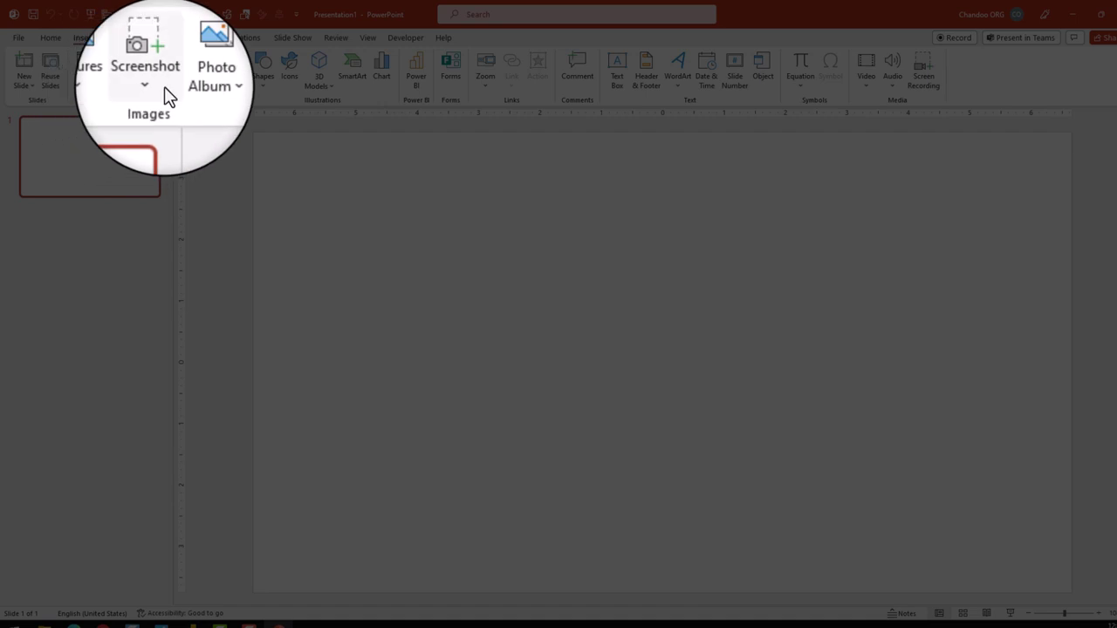
pyautogui.click(154, 81)
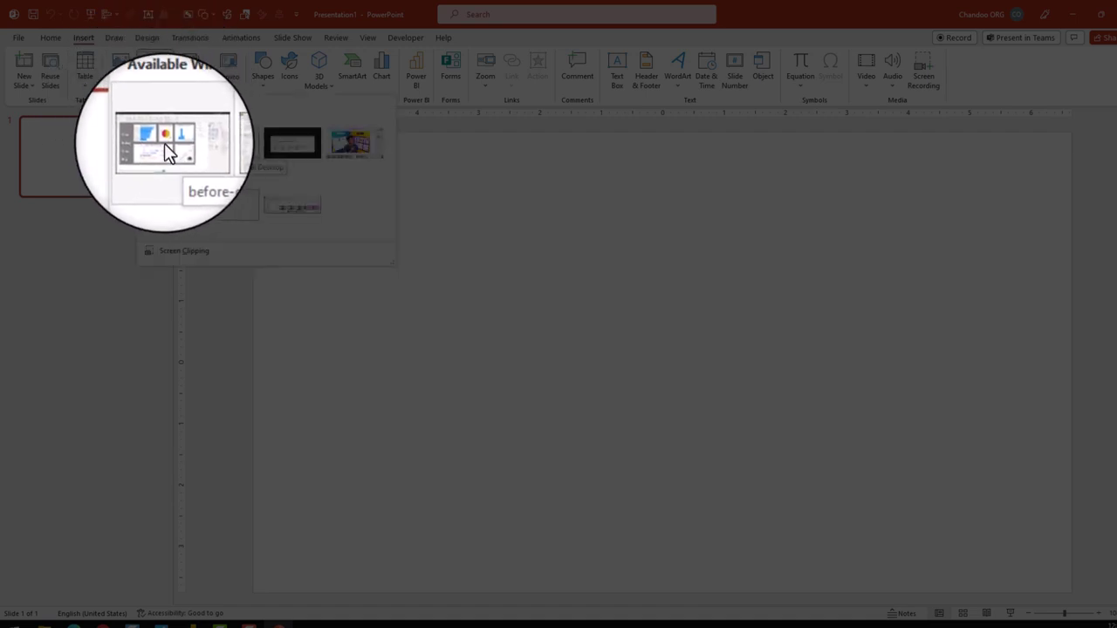
pyautogui.click(165, 144)
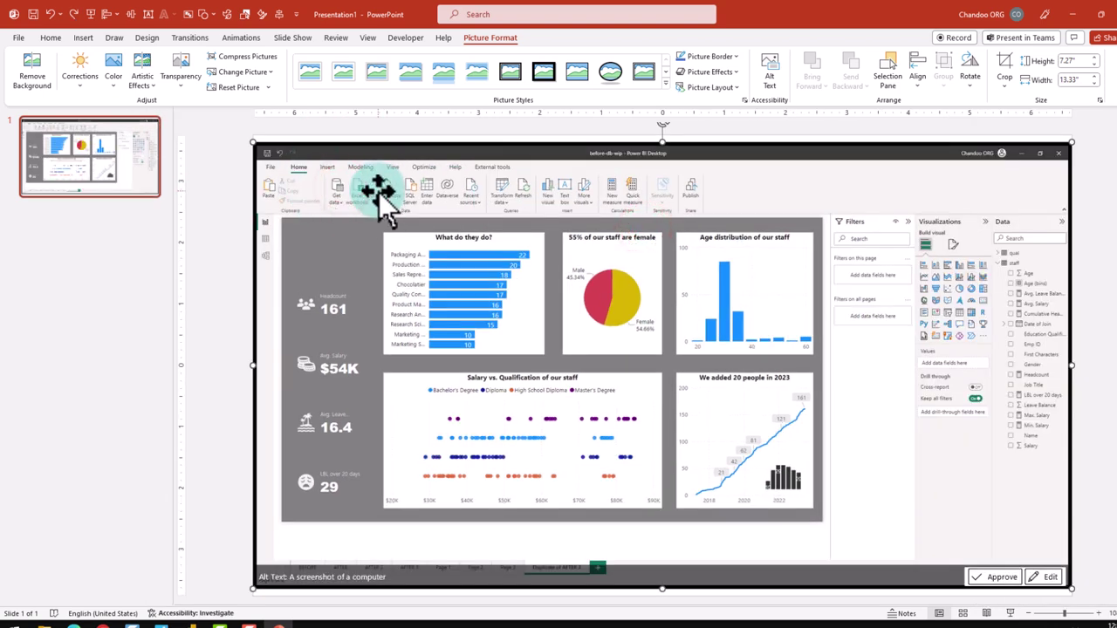
# Step: Crop the screenshot to the report canvas and enlarge it to fill the slide
pyautogui.click(1003, 67)
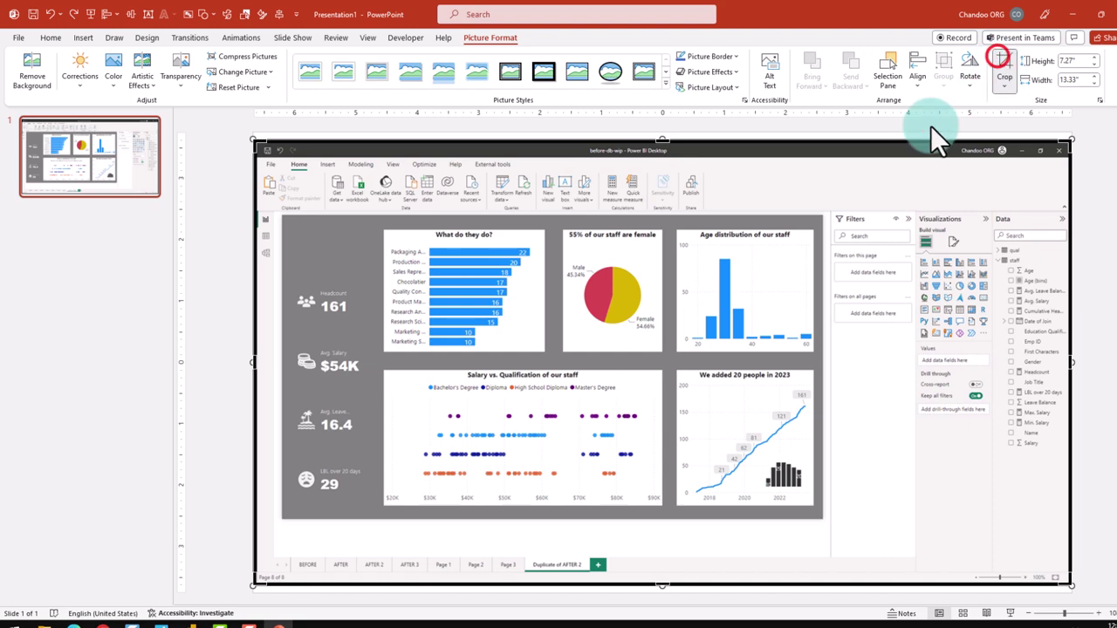
pyautogui.moveTo(255, 143); pyautogui.dragTo(281, 214)
pyautogui.moveTo(1071, 585); pyautogui.dragTo(822, 519)
pyautogui.click(1049, 417)
pyautogui.click(687, 403)
pyautogui.moveTo(793, 439); pyautogui.dragTo(1015, 591)
pyautogui.click(1104, 419)
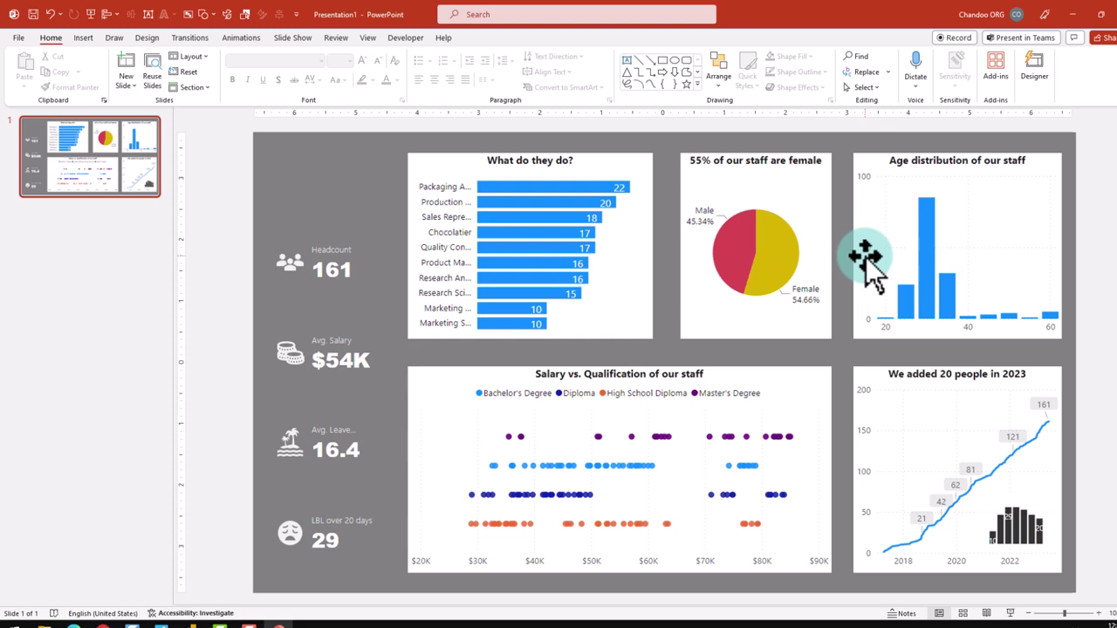
# Step: Give the dashboard picture 50% transparency in Format Picture
pyautogui.click(286, 166)
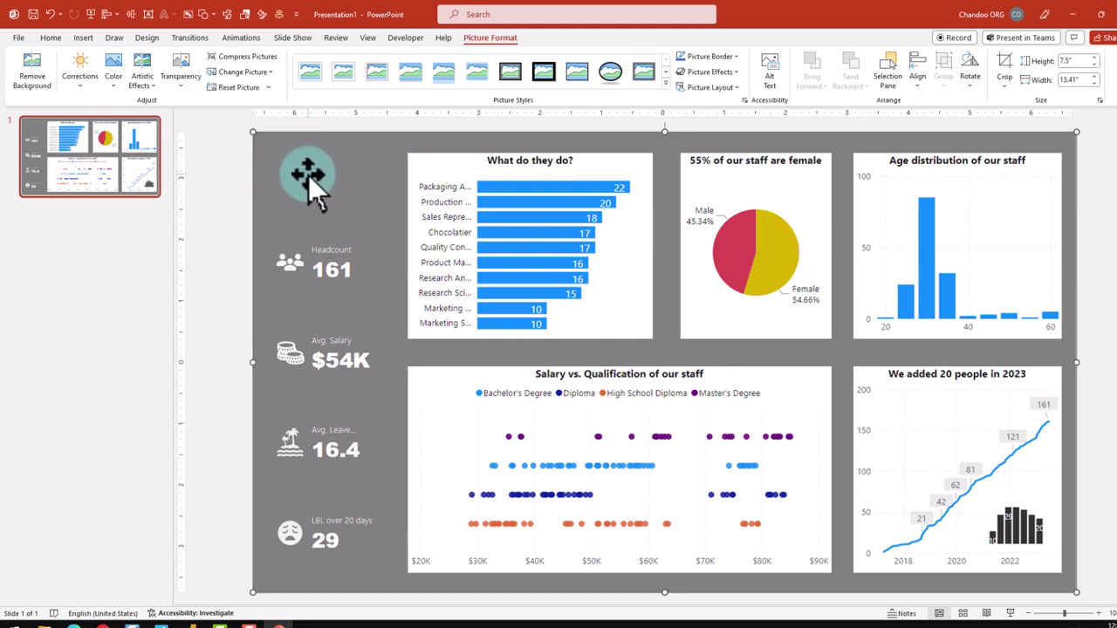
pyautogui.rightClick(308, 174)
pyautogui.click(375, 435)
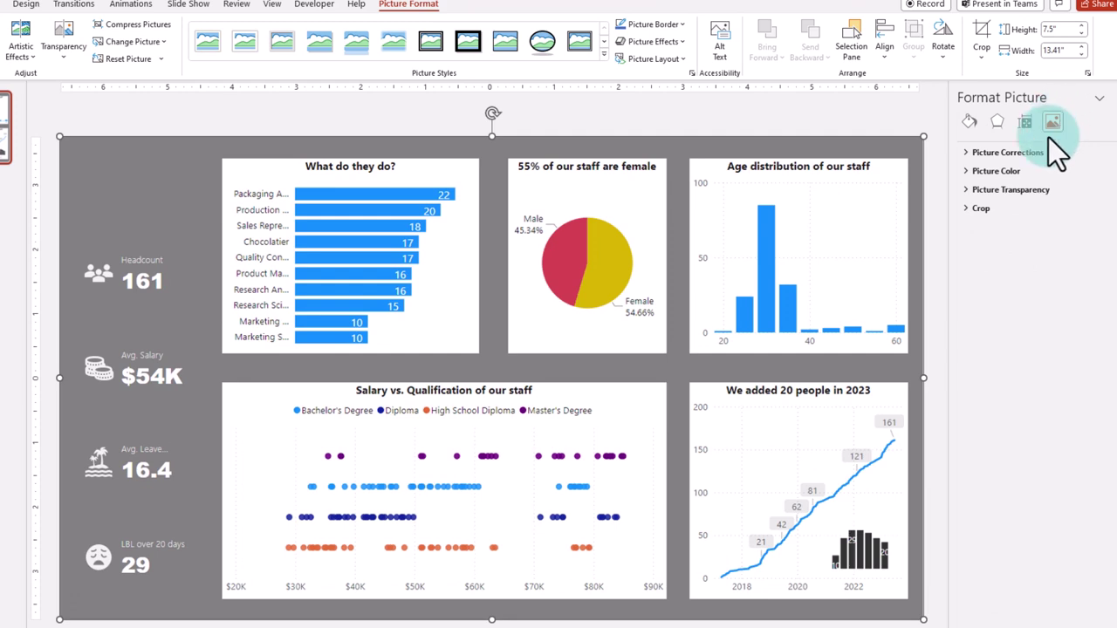
pyautogui.click(992, 189)
pyautogui.click(1075, 229)
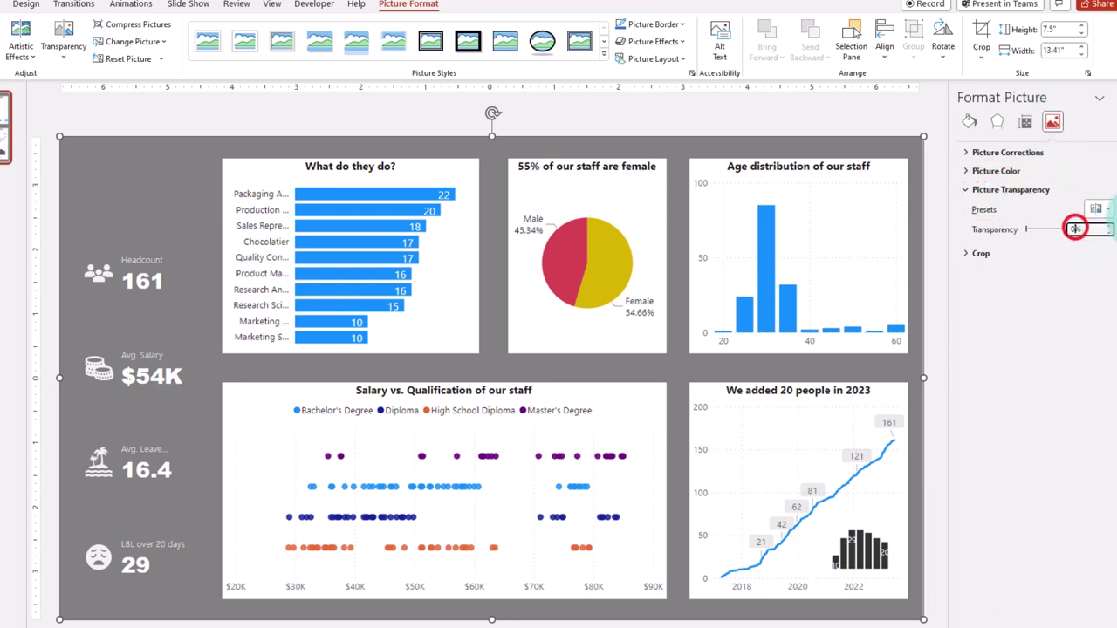
pyautogui.write('50')
pyautogui.press('Return')
pyautogui.click(872, 120)
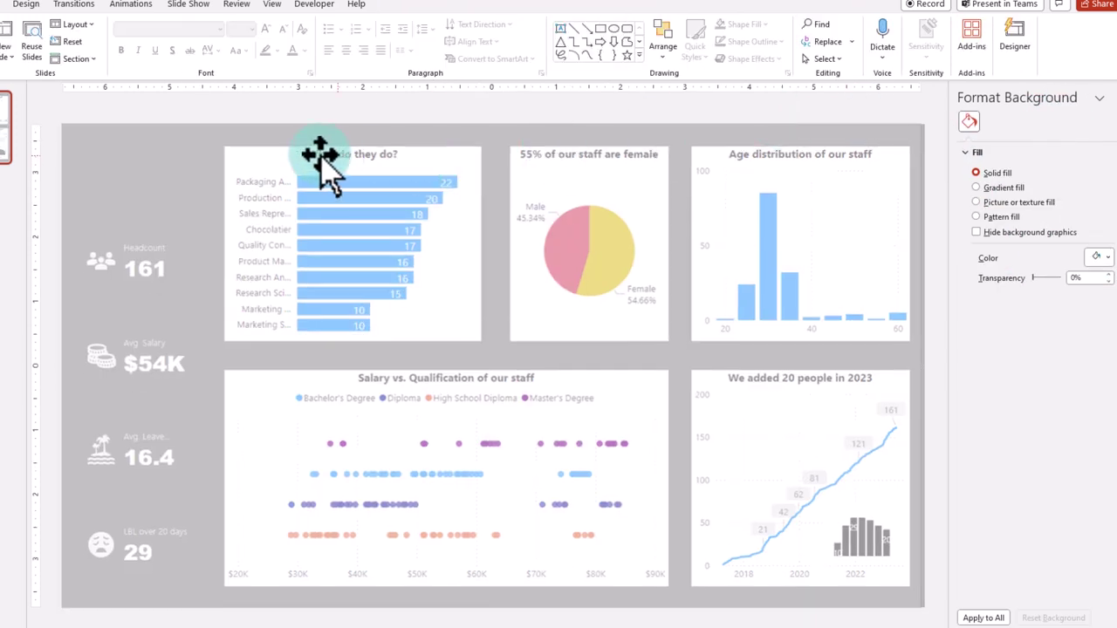
pyautogui.click(989, 199)
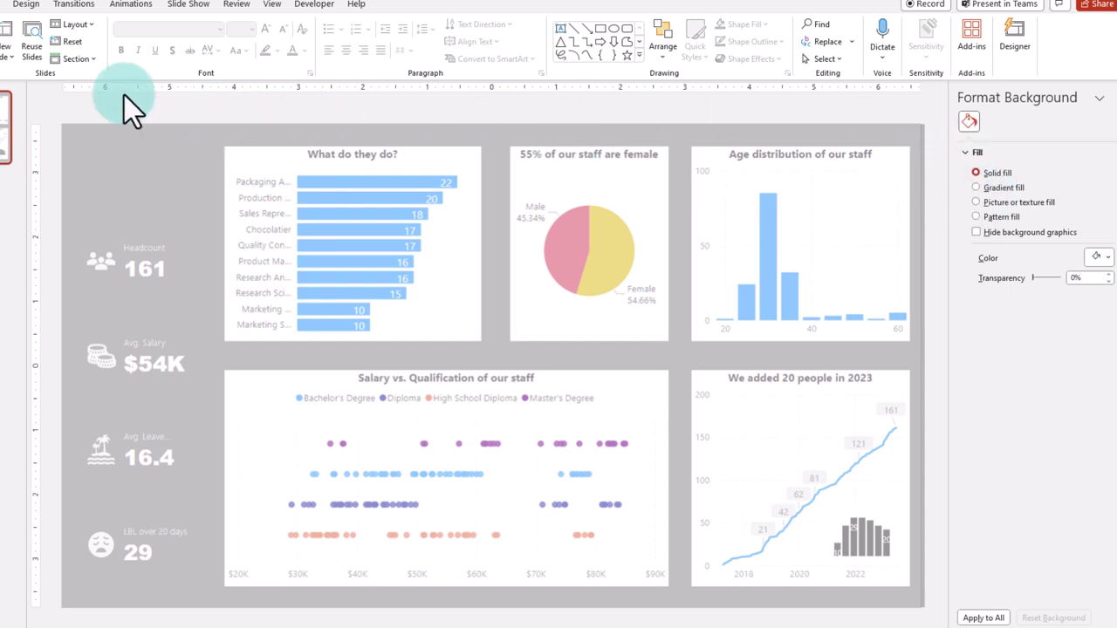
# Step: Draw a rectangle covering the entire slide
pyautogui.click(95, 108)
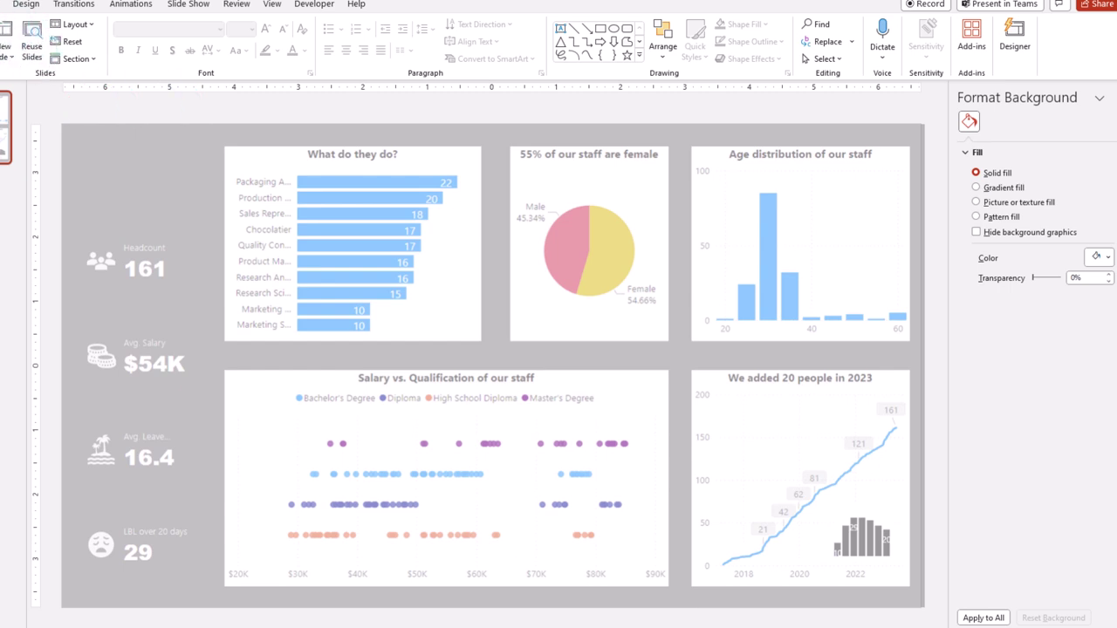
pyautogui.click(2, 4)
pyautogui.click(154, 58)
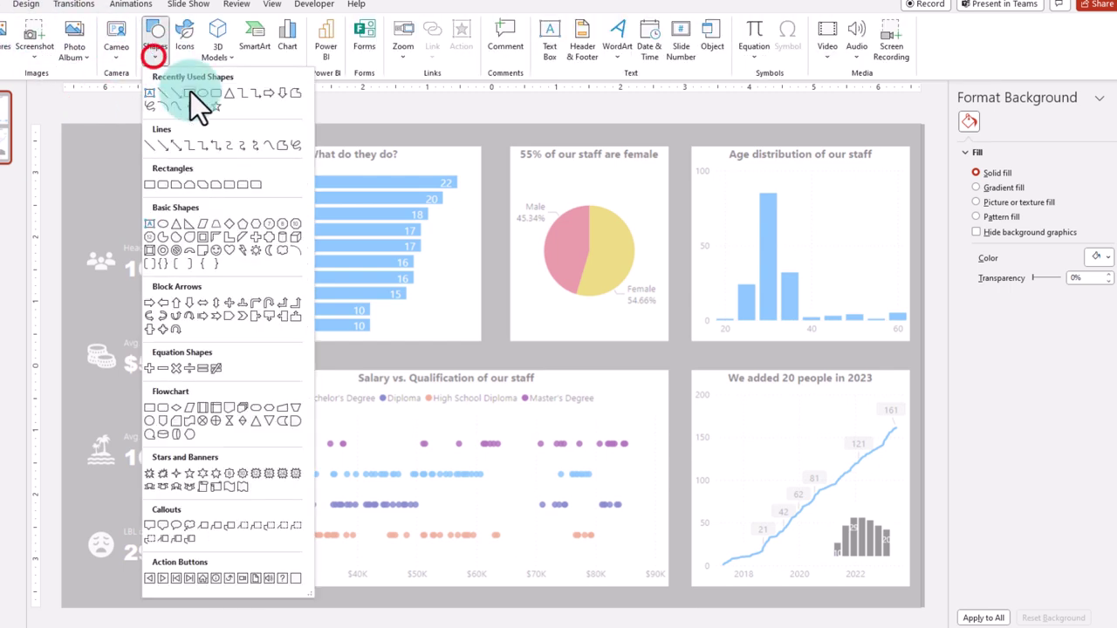
pyautogui.click(189, 94)
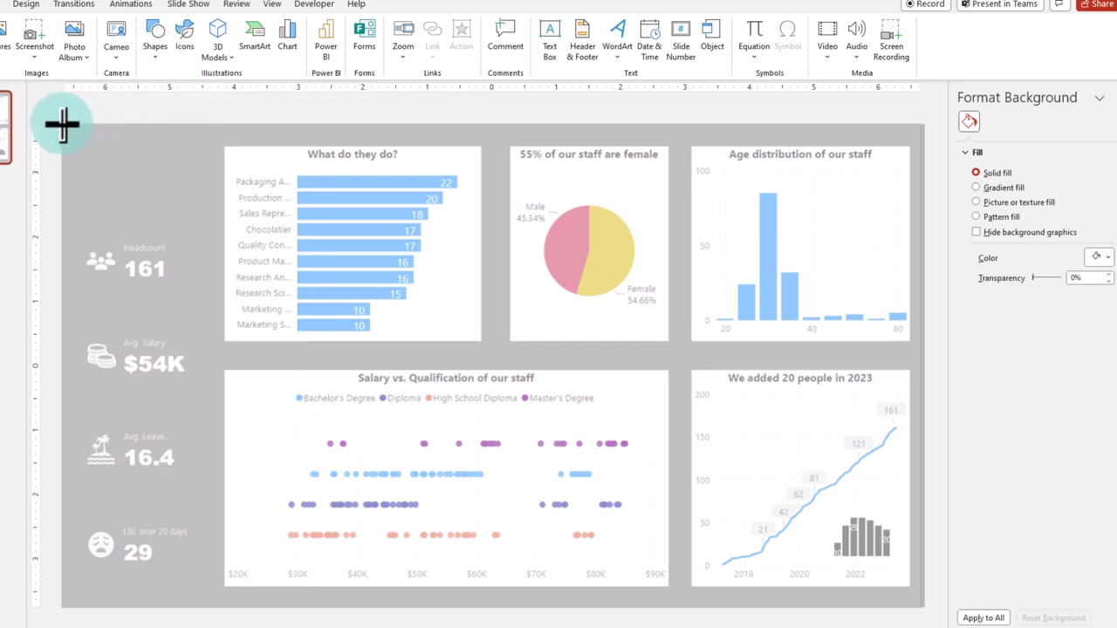
pyautogui.moveTo(62, 124); pyautogui.dragTo(922, 608)
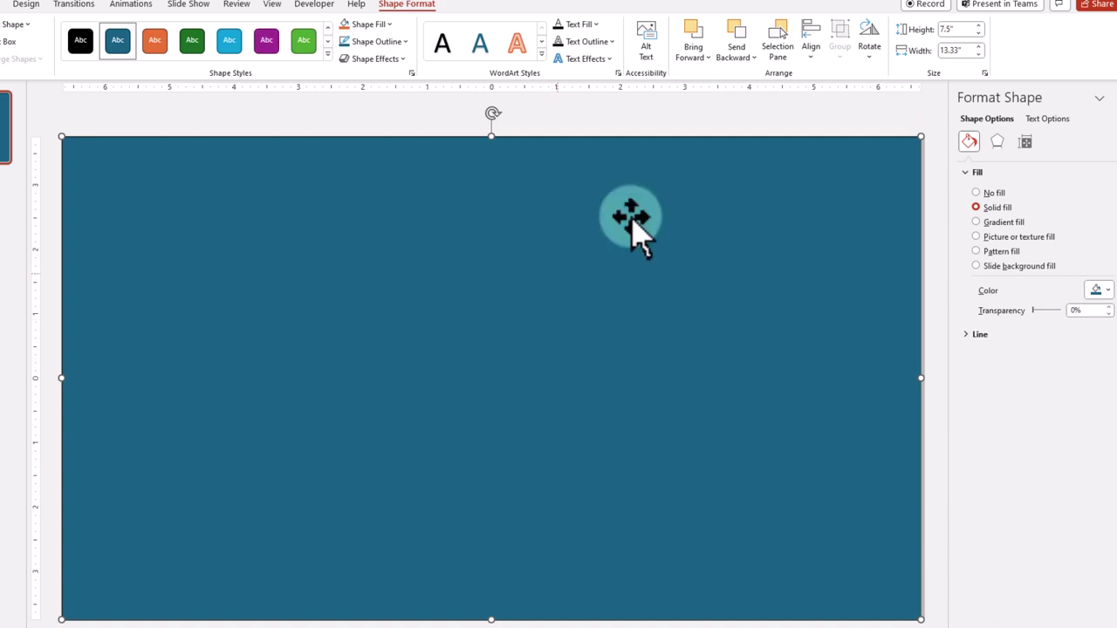
# Step: Give the rectangle a purple gradient fill and no outline
pyautogui.click(986, 222)
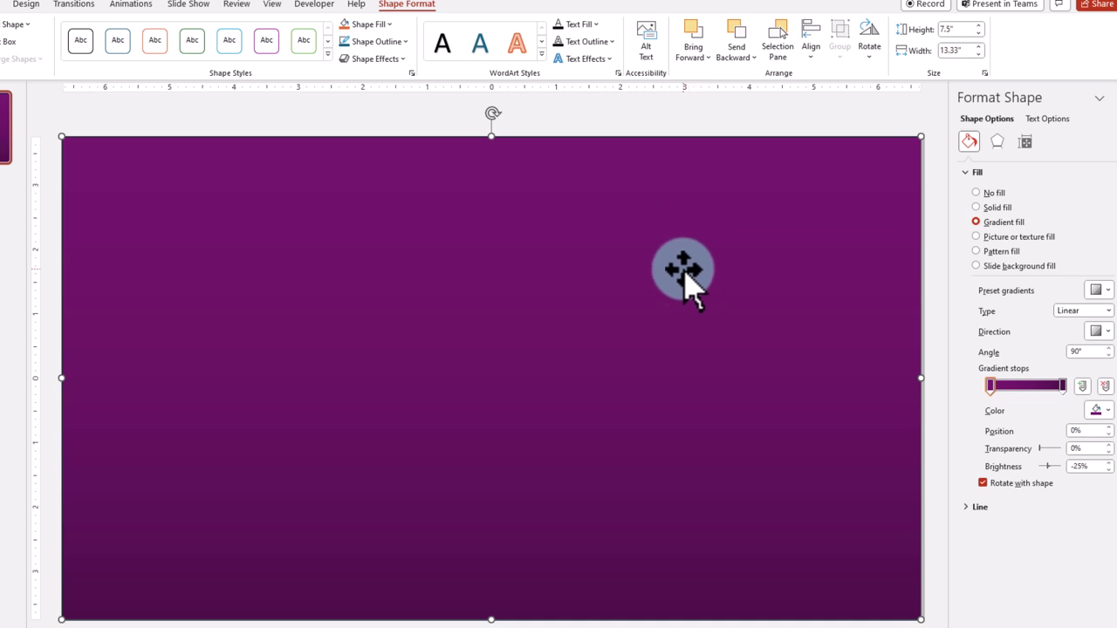
pyautogui.click(376, 41)
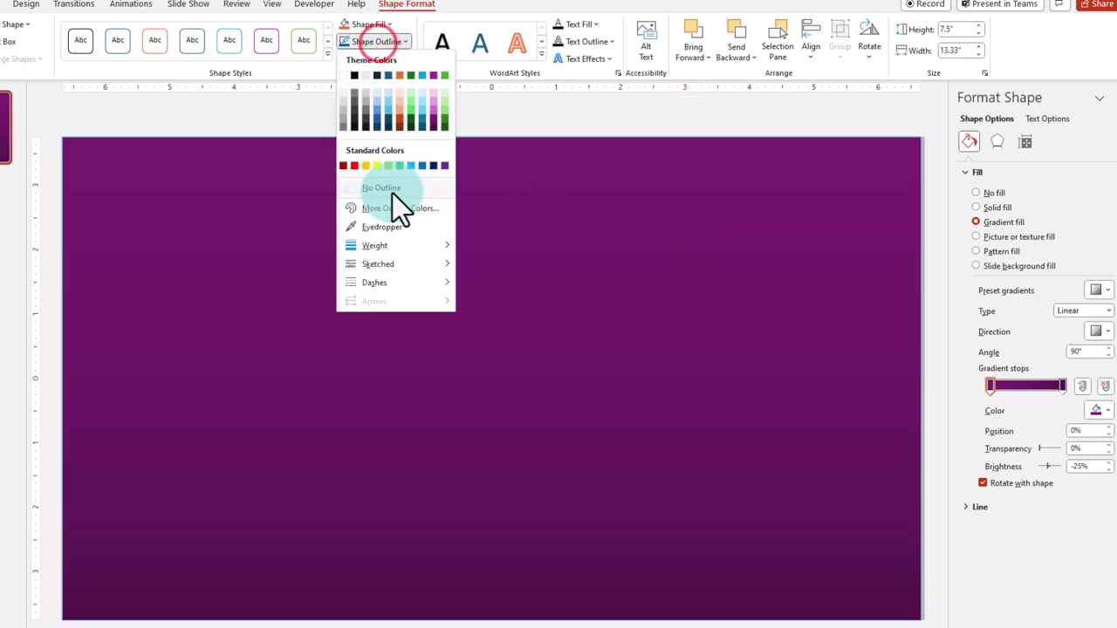
pyautogui.click(390, 192)
pyautogui.click(417, 119)
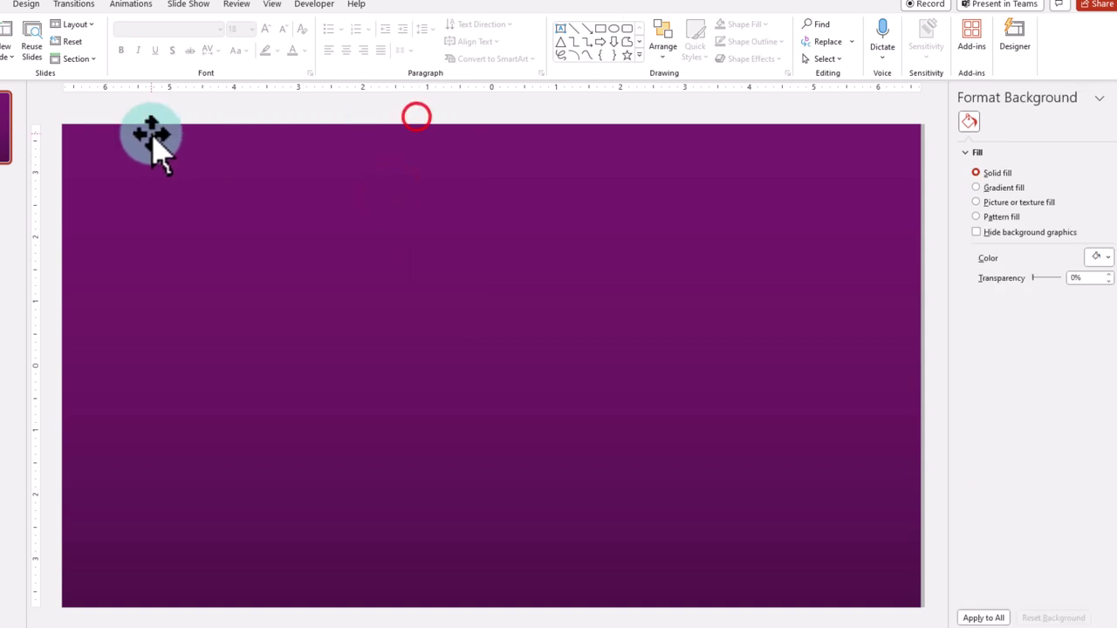
pyautogui.click(397, 255)
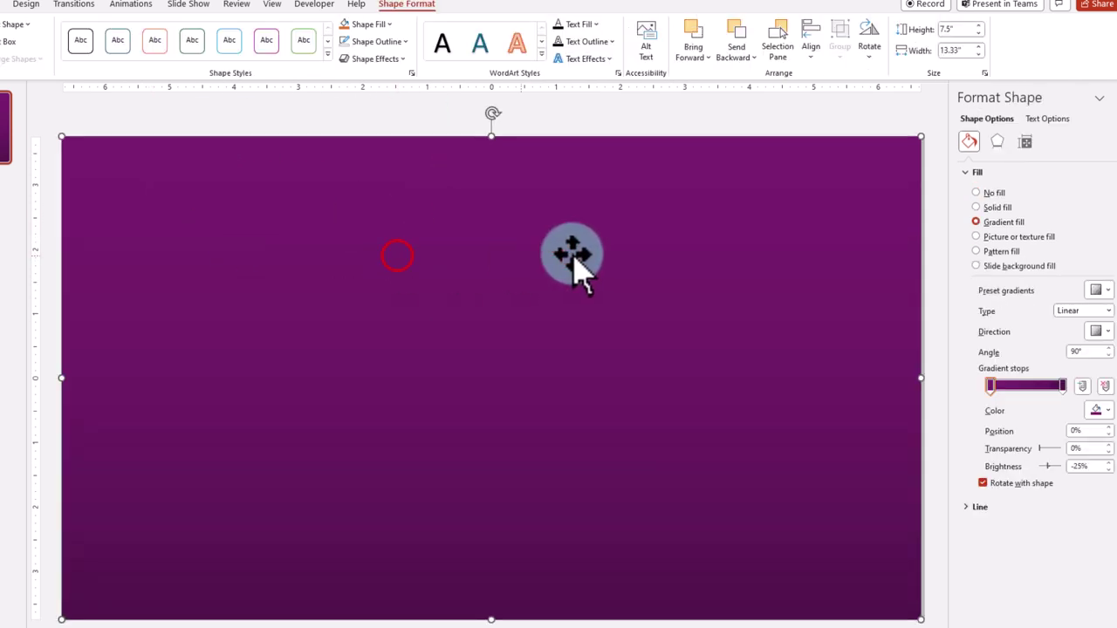
# Step: Draw a near-square rounded rectangle panel over the "What do they do?" chart
pyautogui.moveTo(573, 259); pyautogui.dragTo(607, 122)
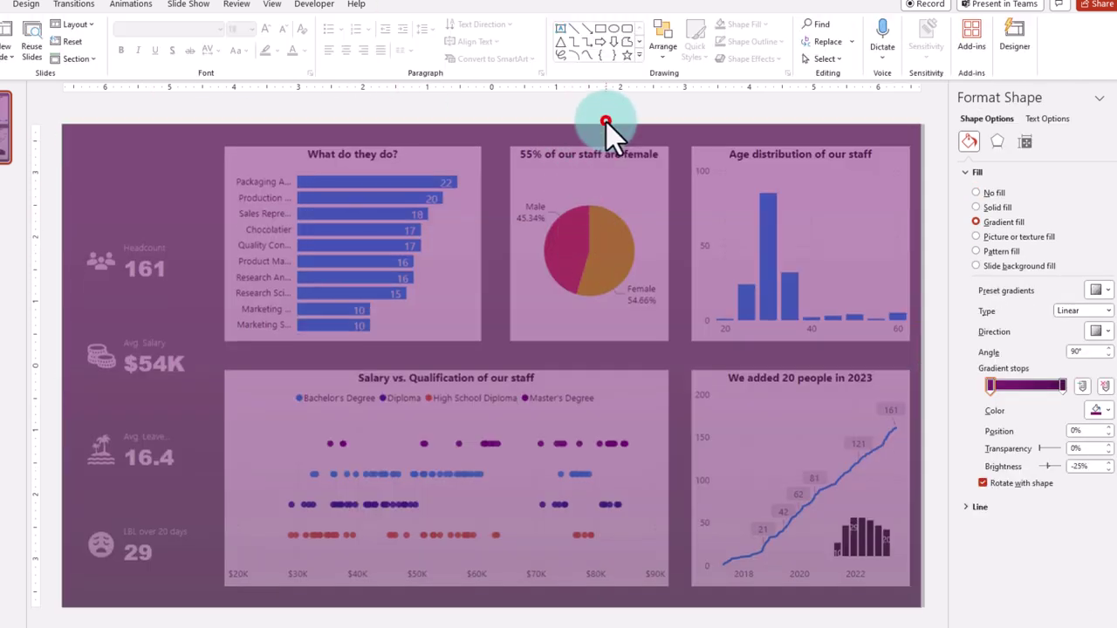
pyautogui.click(607, 122)
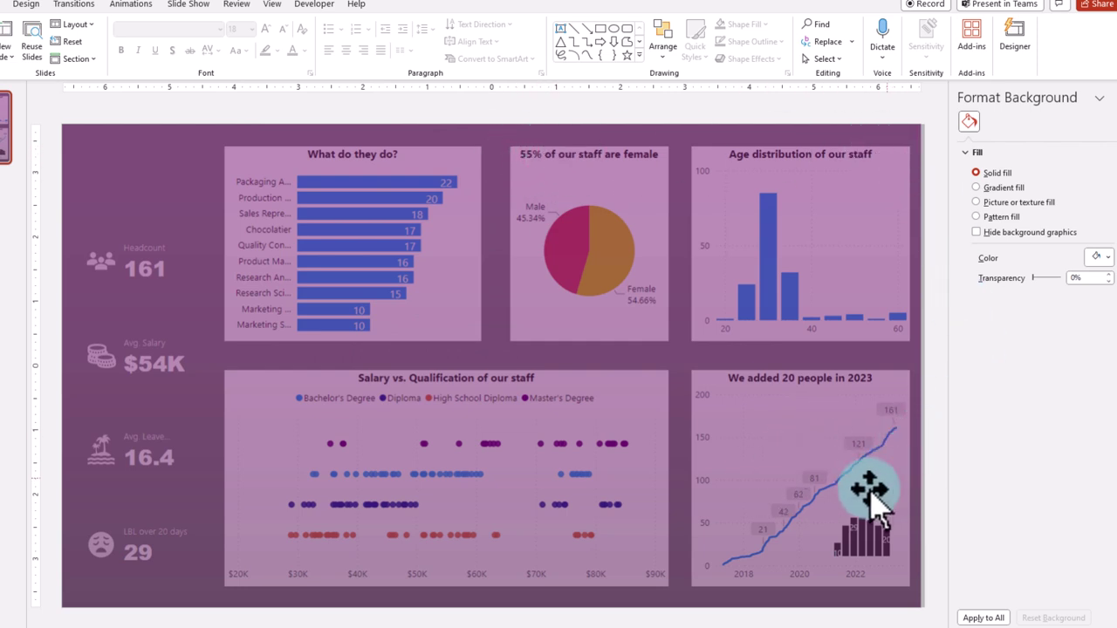
pyautogui.click(3, 4)
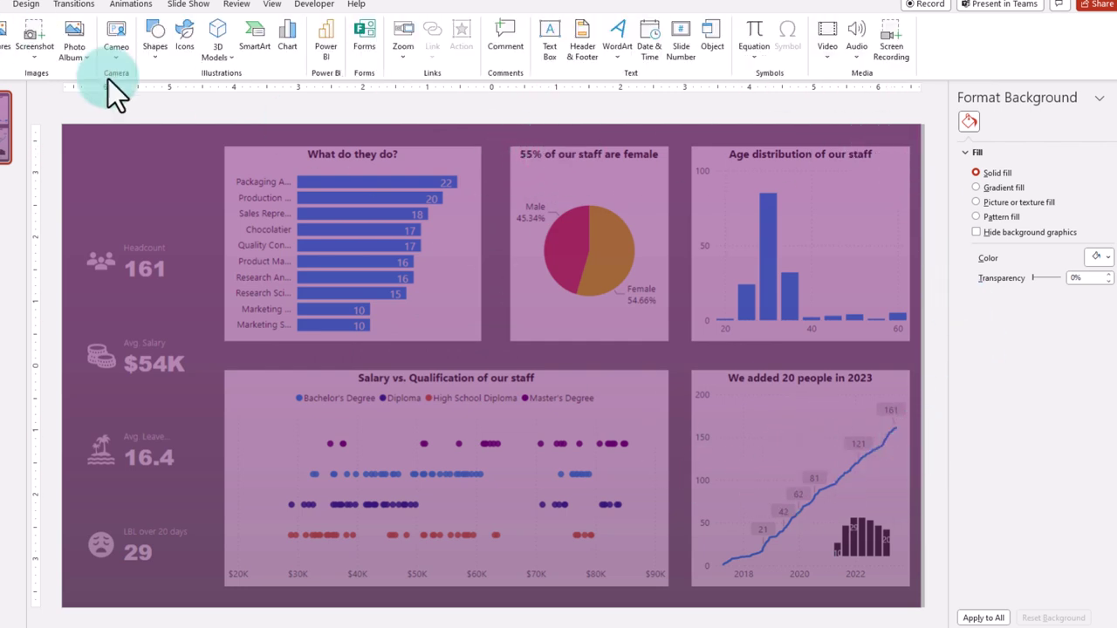
pyautogui.click(153, 54)
pyautogui.click(217, 96)
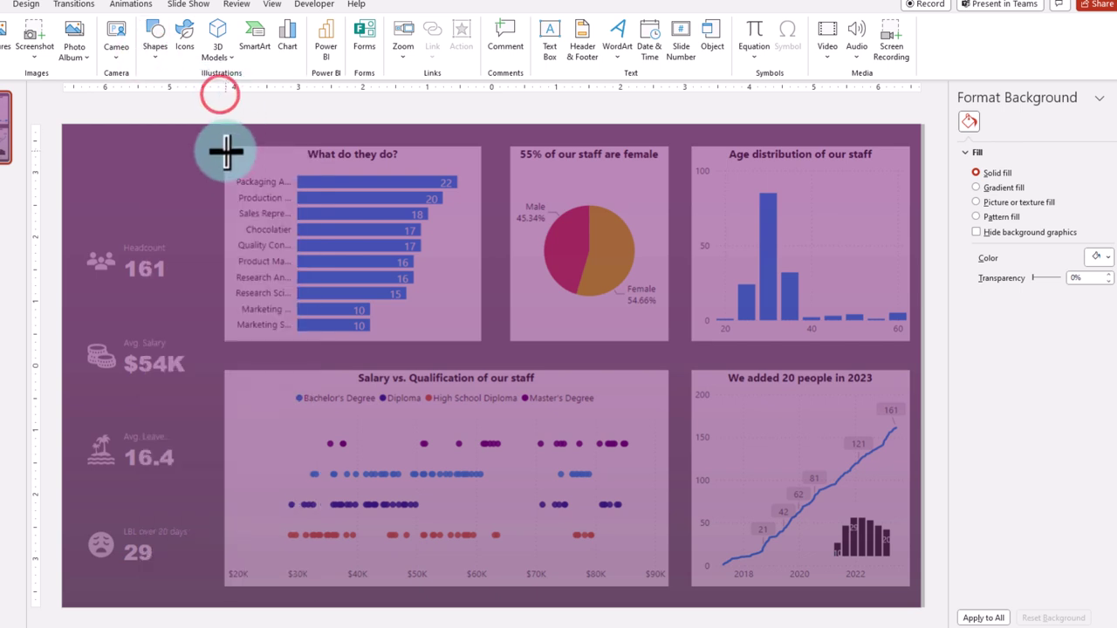
pyautogui.moveTo(224, 145); pyautogui.dragTo(480, 343)
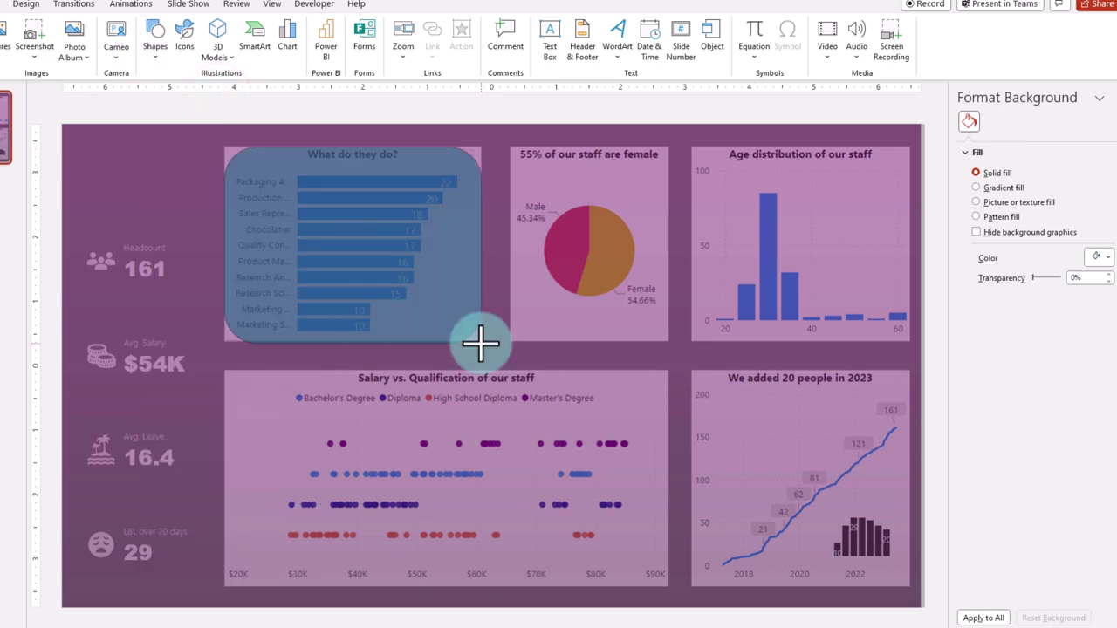
pyautogui.moveTo(256, 146); pyautogui.dragTo(228, 151)
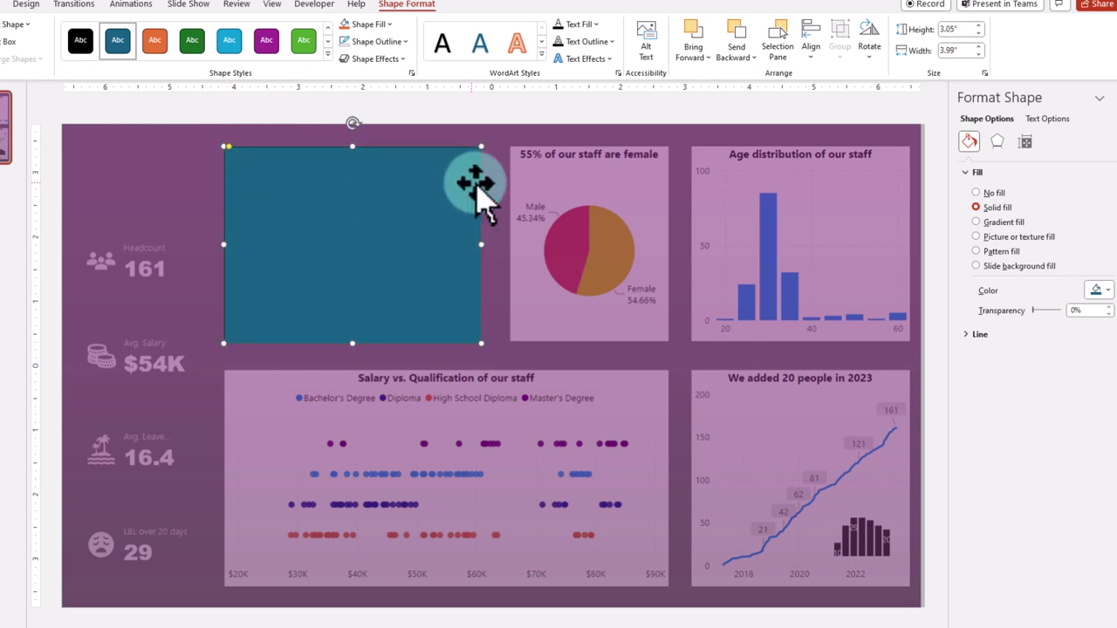
# Step: Give the panel a solid fill colour and an Inner shadow preset
pyautogui.click(1004, 222)
pyautogui.click(997, 208)
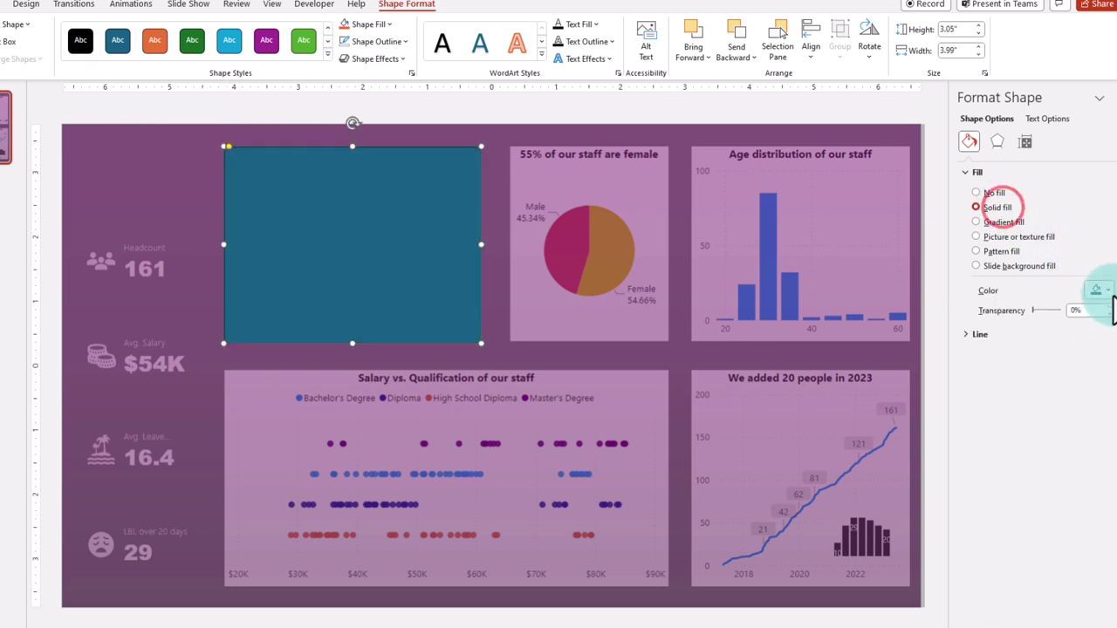
pyautogui.click(1098, 289)
pyautogui.click(1114, 368)
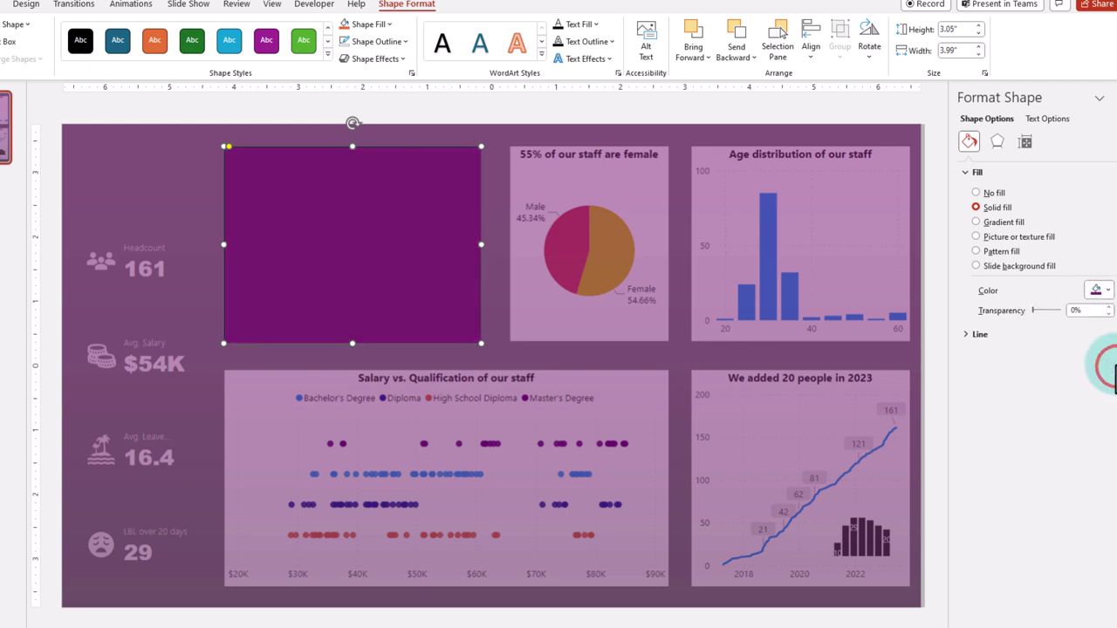
pyautogui.click(997, 141)
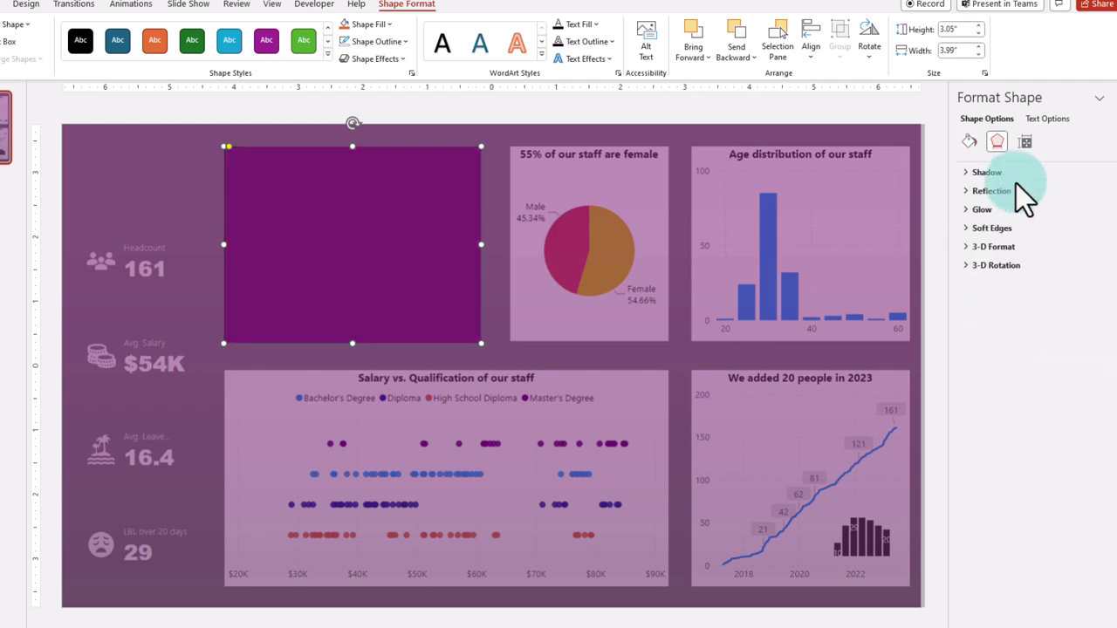
pyautogui.click(991, 172)
pyautogui.click(1105, 191)
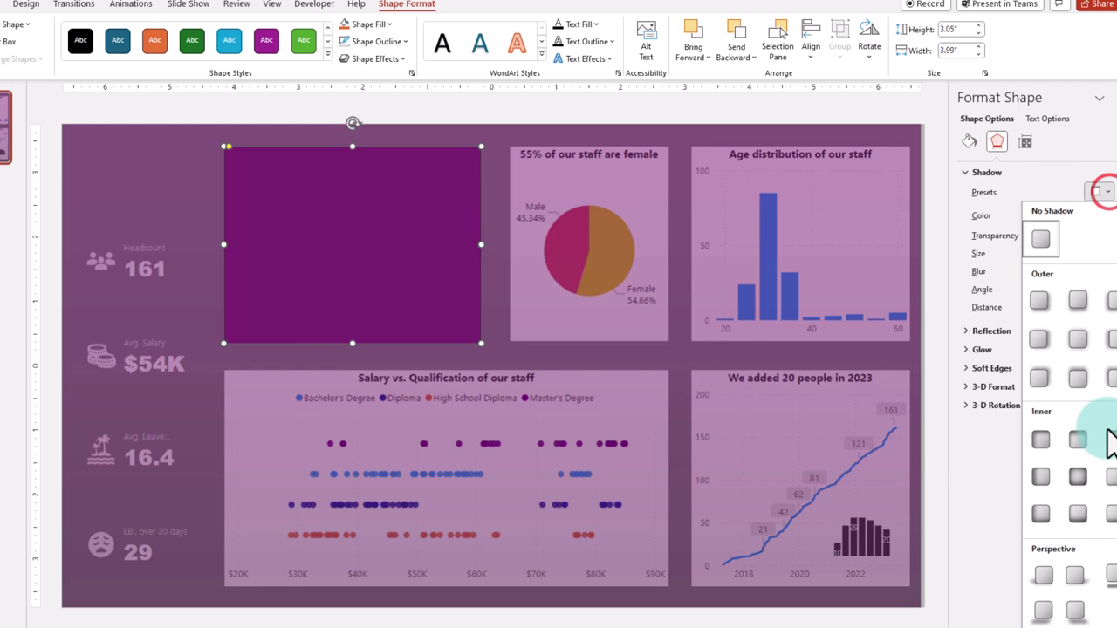
pyautogui.click(1078, 477)
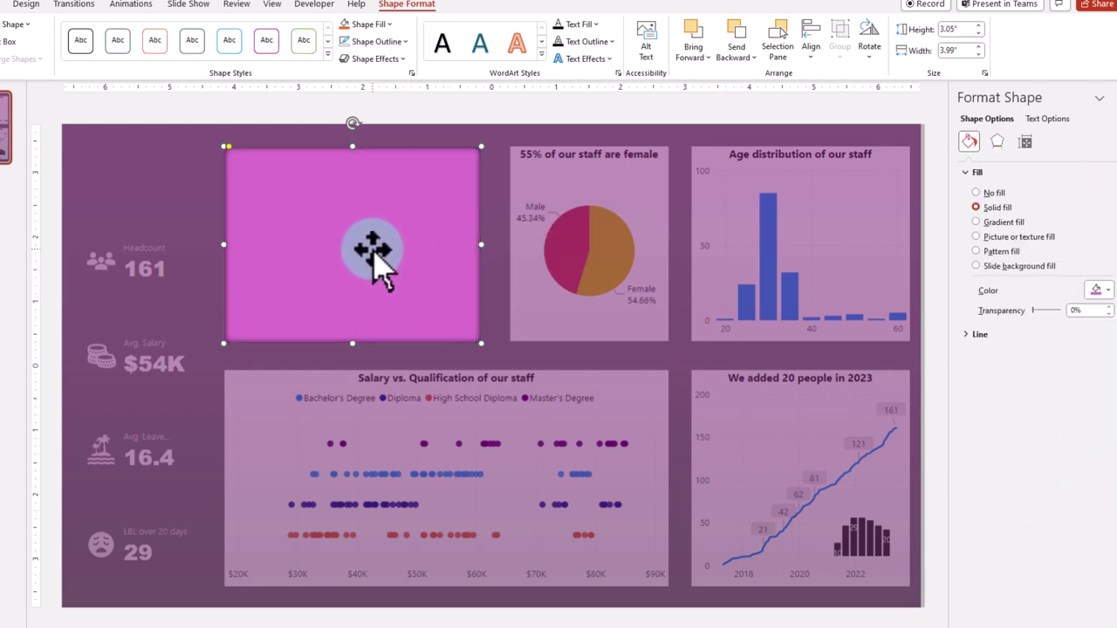
# Step: Duplicate and resize pink panels over the pie, age distribution, bottom-right and scatter charts
pyautogui.moveTo(373, 251); pyautogui.dragTo(685, 262)
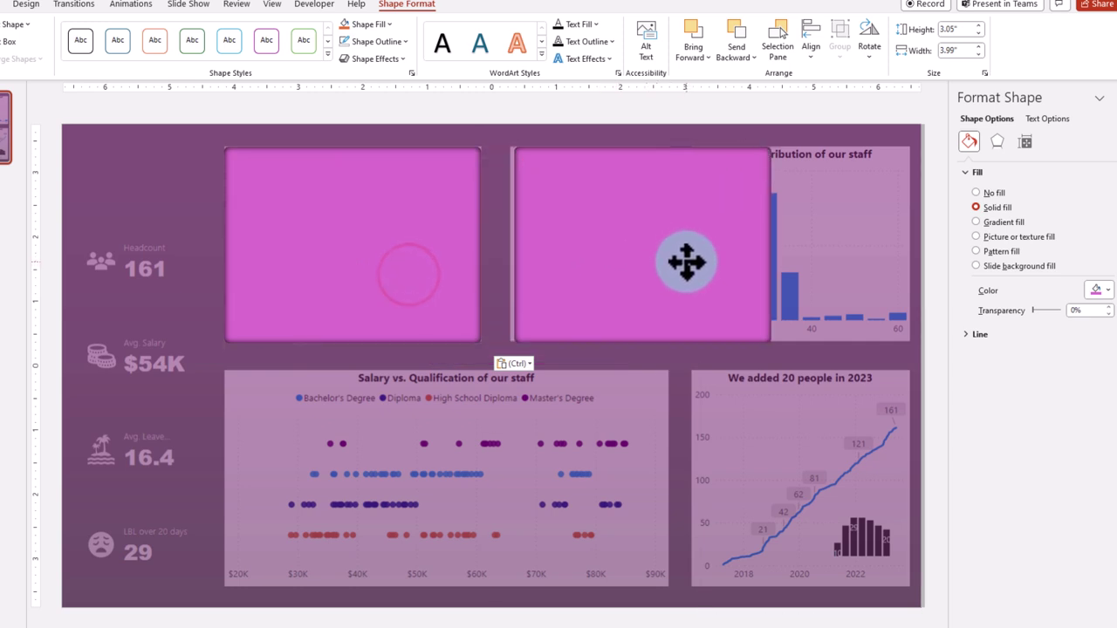
pyautogui.moveTo(768, 246); pyautogui.dragTo(691, 247)
pyautogui.moveTo(835, 291); pyautogui.dragTo(797, 581)
pyautogui.moveTo(801, 526); pyautogui.dragTo(347, 526)
pyautogui.moveTo(447, 481); pyautogui.dragTo(670, 480)
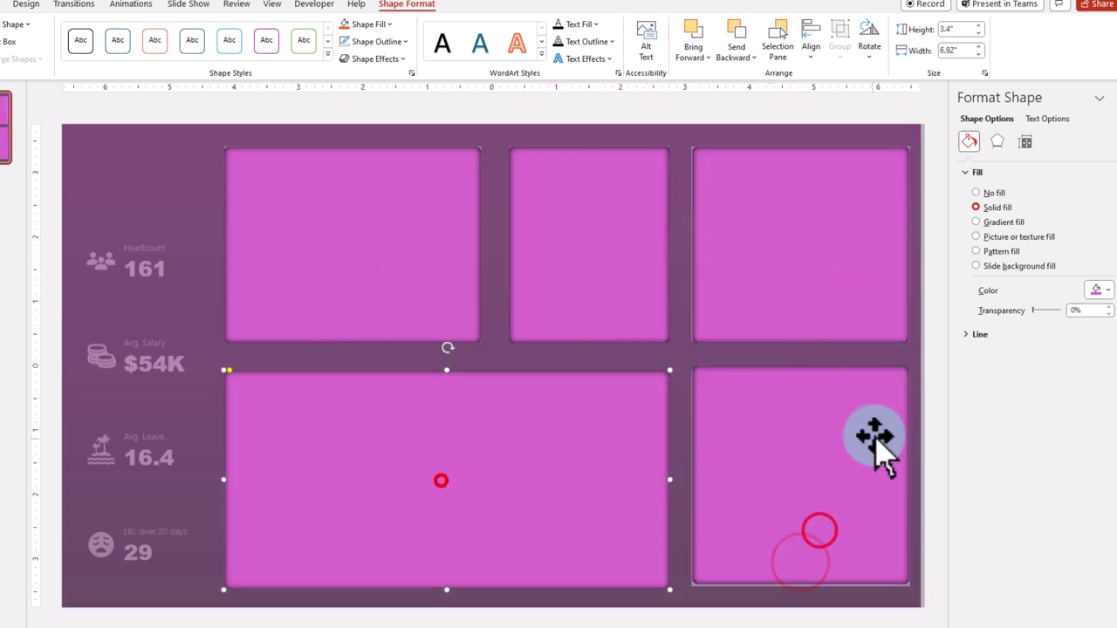
pyautogui.click(780, 444)
pyautogui.click(926, 440)
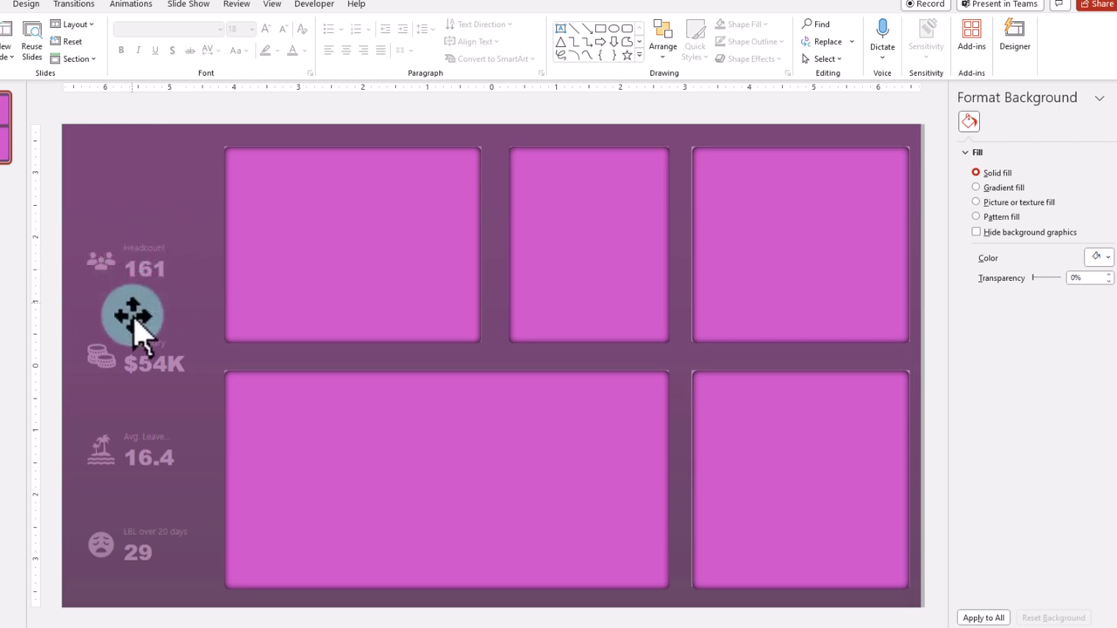
# Step: Place four panels behind the left KPI figures, starting at Headcount, and distribute them vertically
pyautogui.click(220, 377)
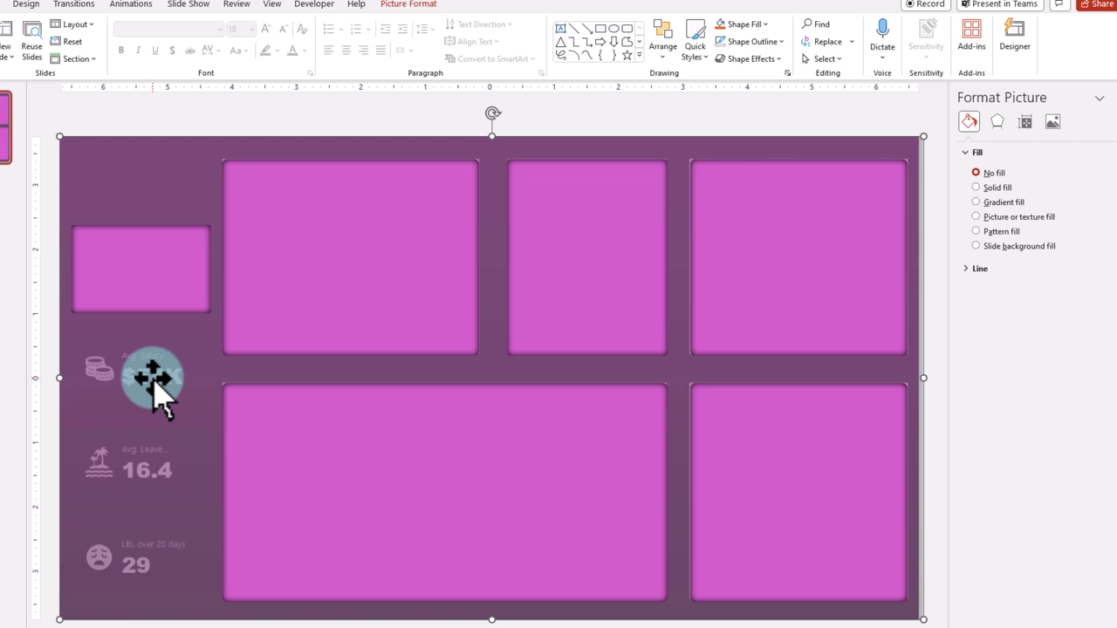
pyautogui.moveTo(157, 247); pyautogui.dragTo(145, 466)
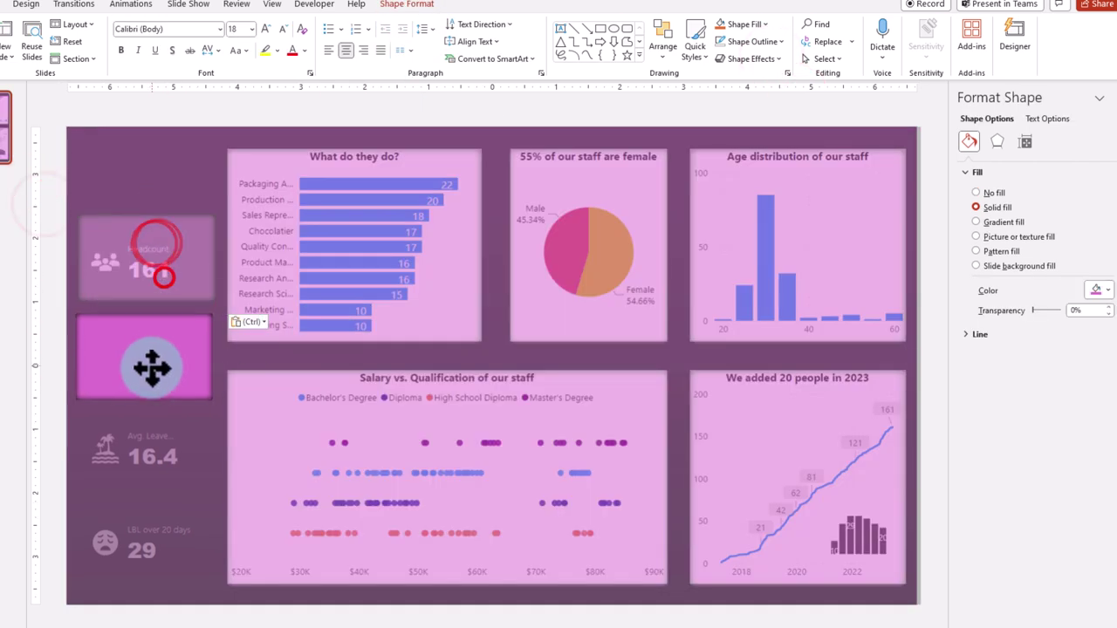
pyautogui.hotkey('ctrl', 'd')
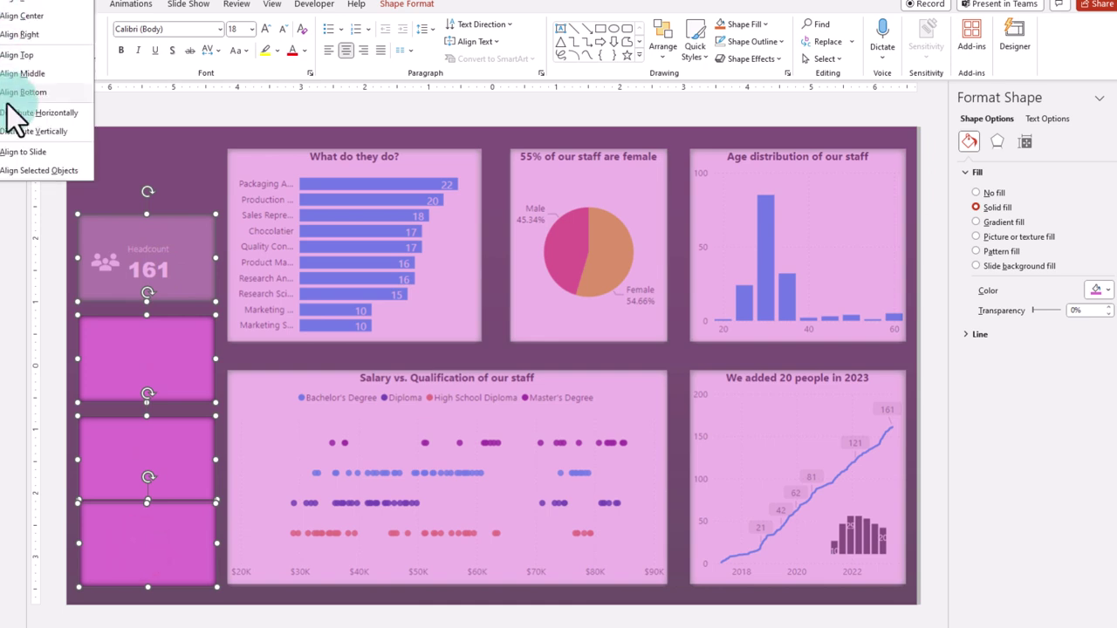
pyautogui.click(10, 133)
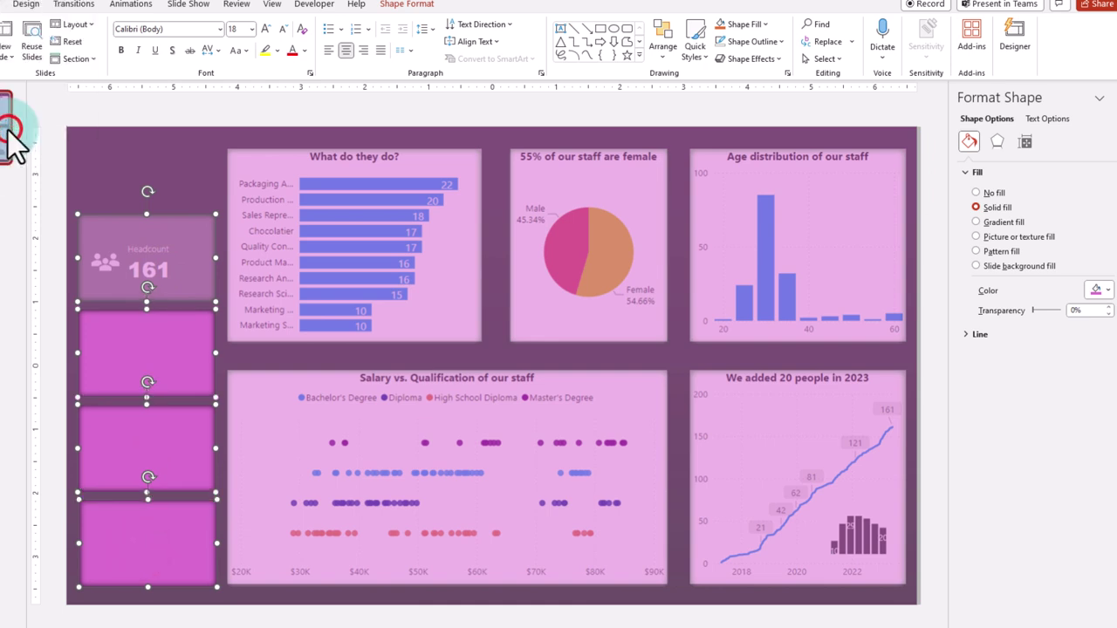
pyautogui.click(166, 148)
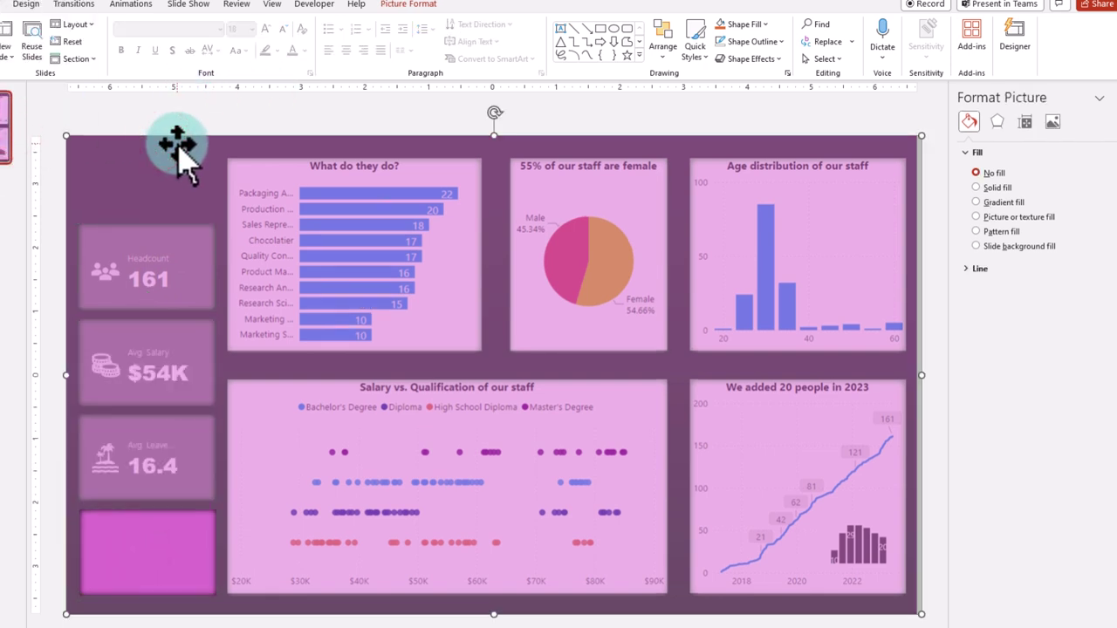
pyautogui.click(309, 114)
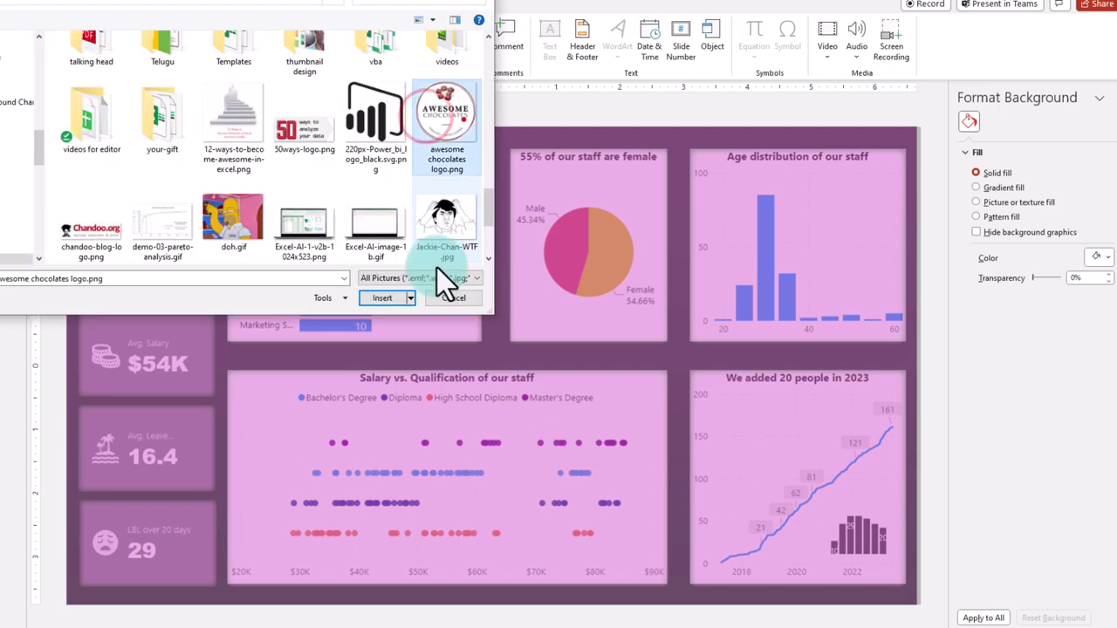
# Step: Fill the circle with the chocolates logo and add an 'HR Dashboard' text box beneath it
pyautogui.click(389, 292)
pyautogui.click(349, 118)
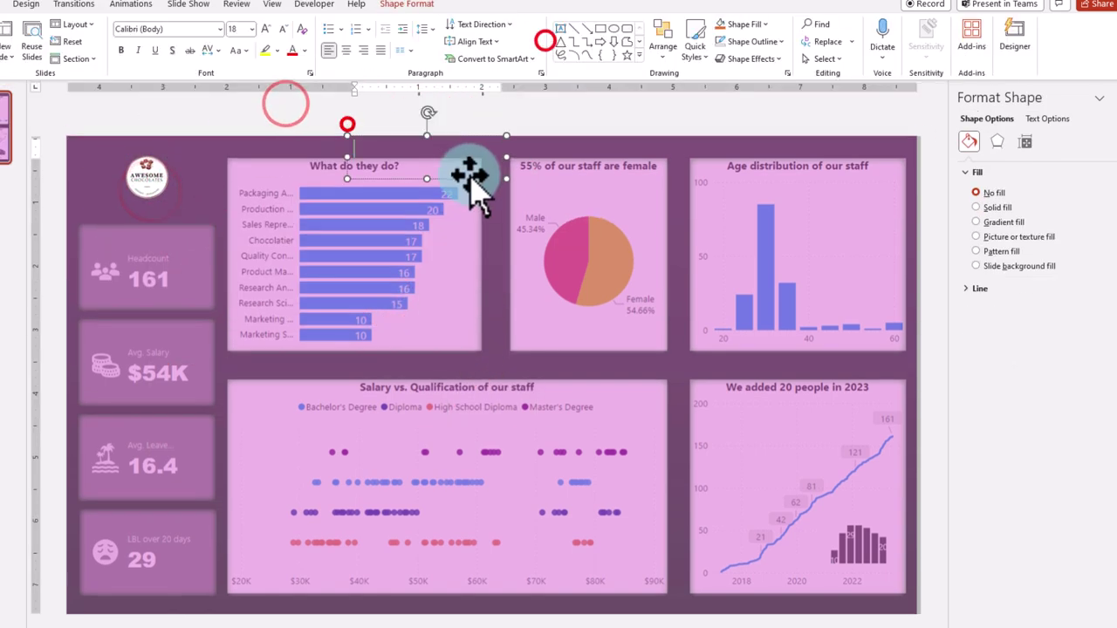
pyautogui.click(469, 178)
pyautogui.moveTo(237, 194); pyautogui.dragTo(216, 193)
pyautogui.write('HR Dashboard')
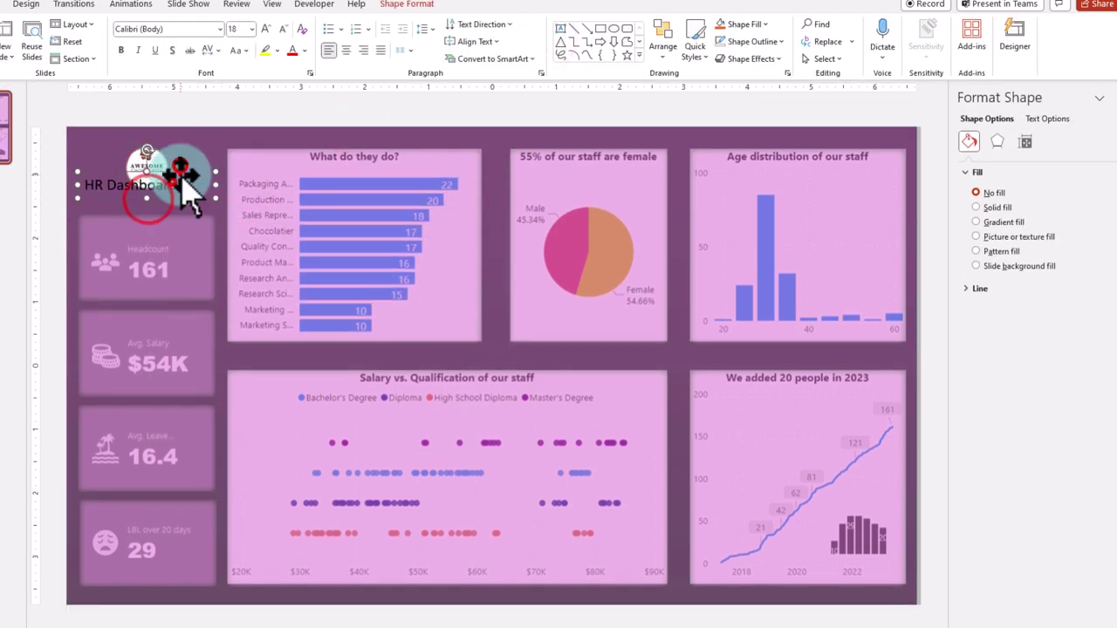
# Step: Make the title centered and white, then delete the reference dashboard screenshot
pyautogui.click(346, 50)
pyautogui.click(221, 29)
pyautogui.click(294, 49)
pyautogui.click(751, 214)
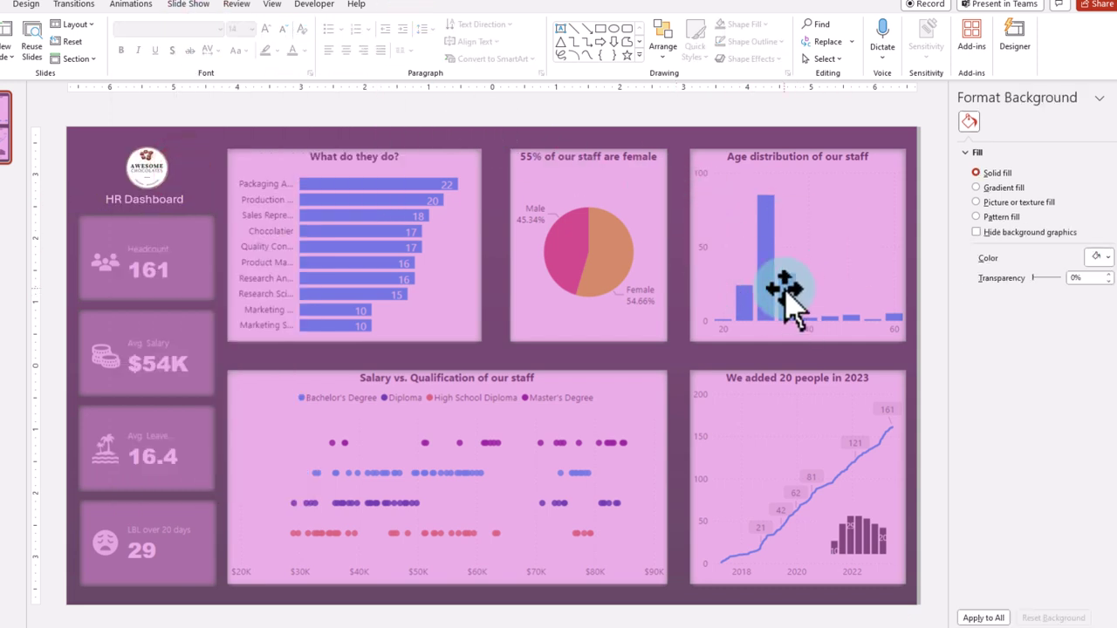
pyautogui.click(784, 288)
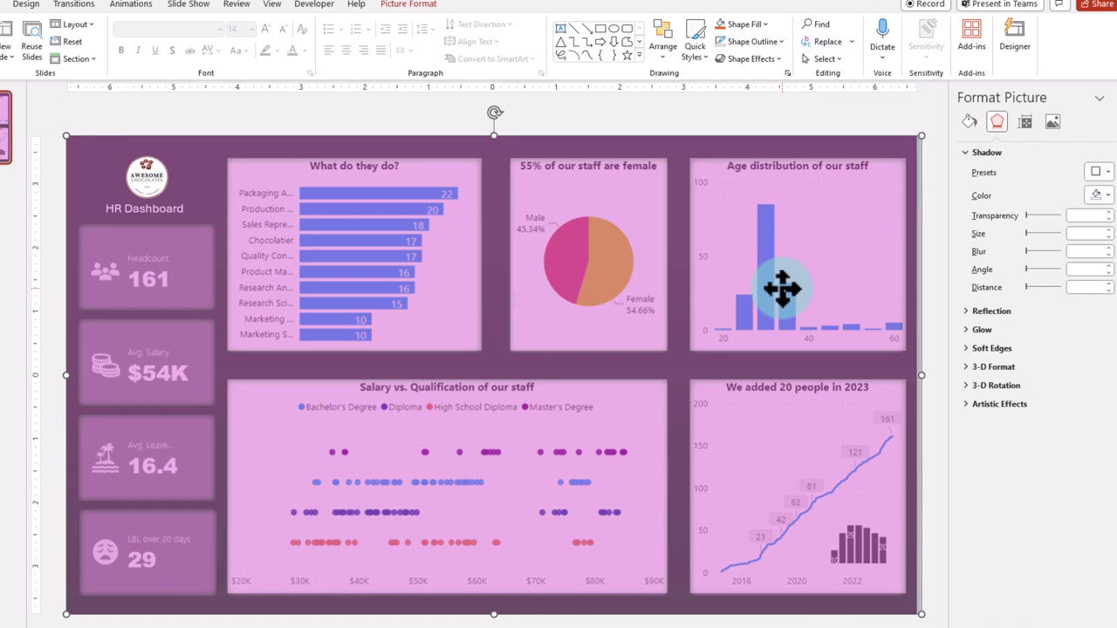
pyautogui.press('Delete')
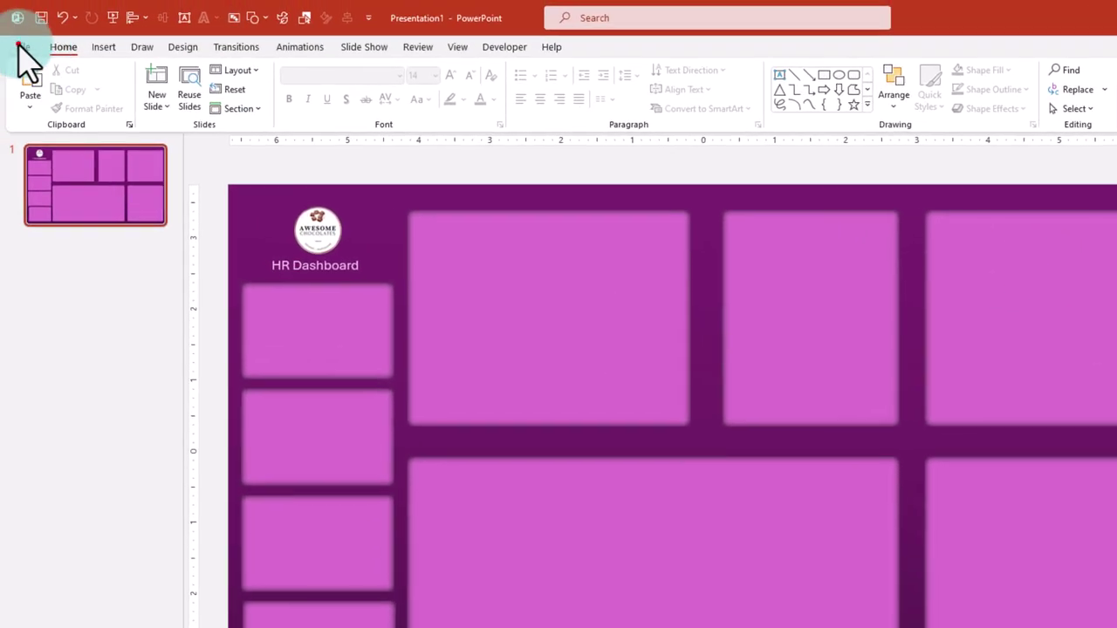
# Step: Save only the current slide as a 'dashboard-background' image file
pyautogui.click(17, 44)
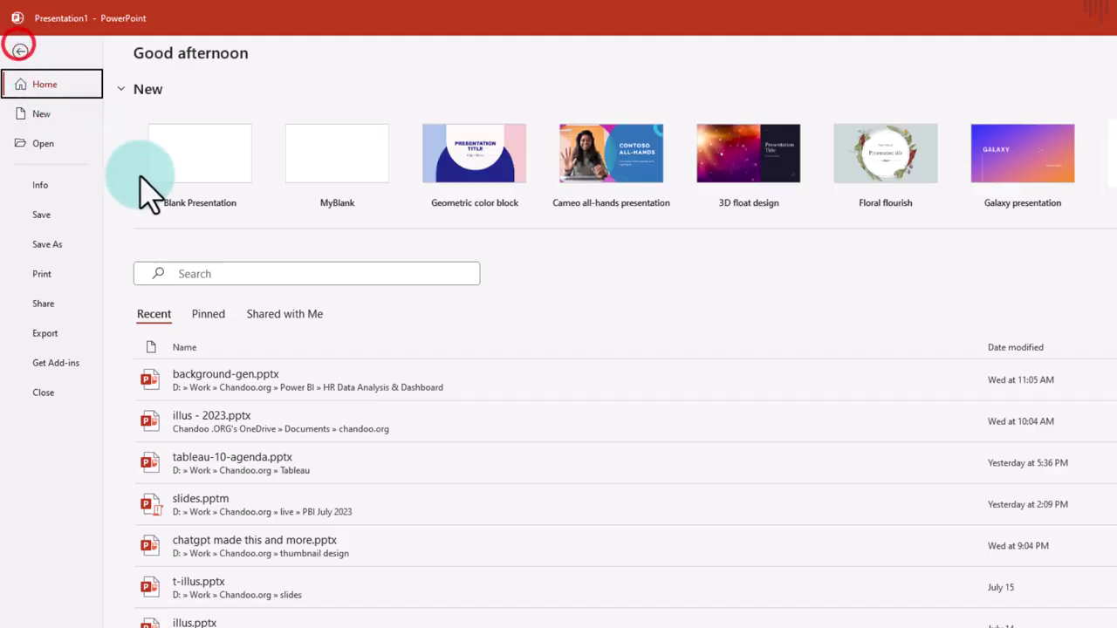
pyautogui.click(60, 244)
pyautogui.click(426, 145)
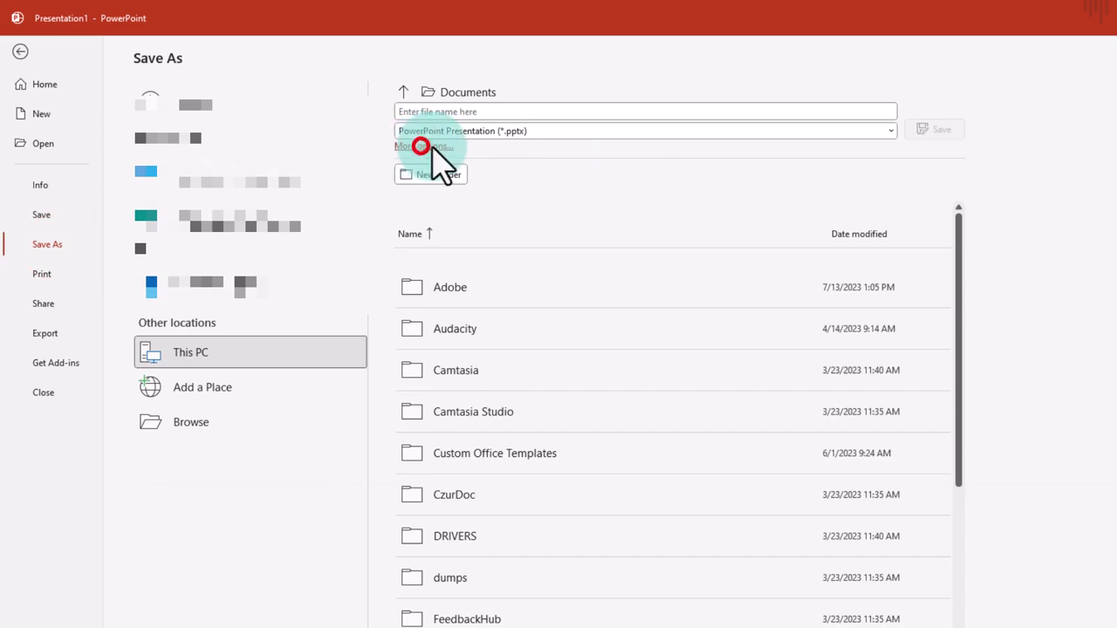
pyautogui.click(654, 346)
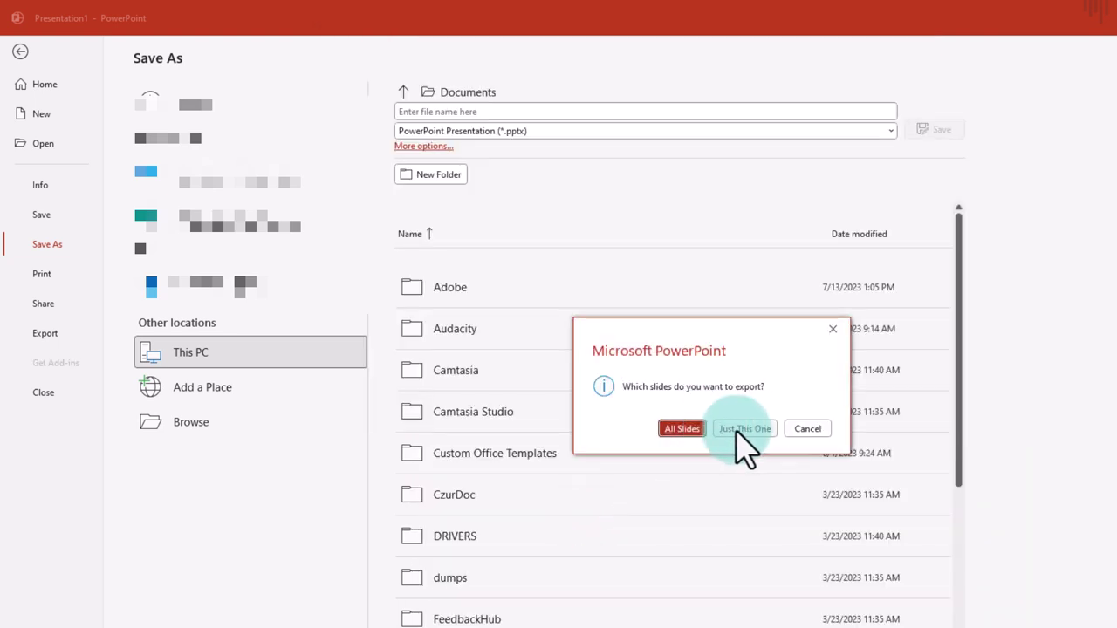
pyautogui.click(740, 430)
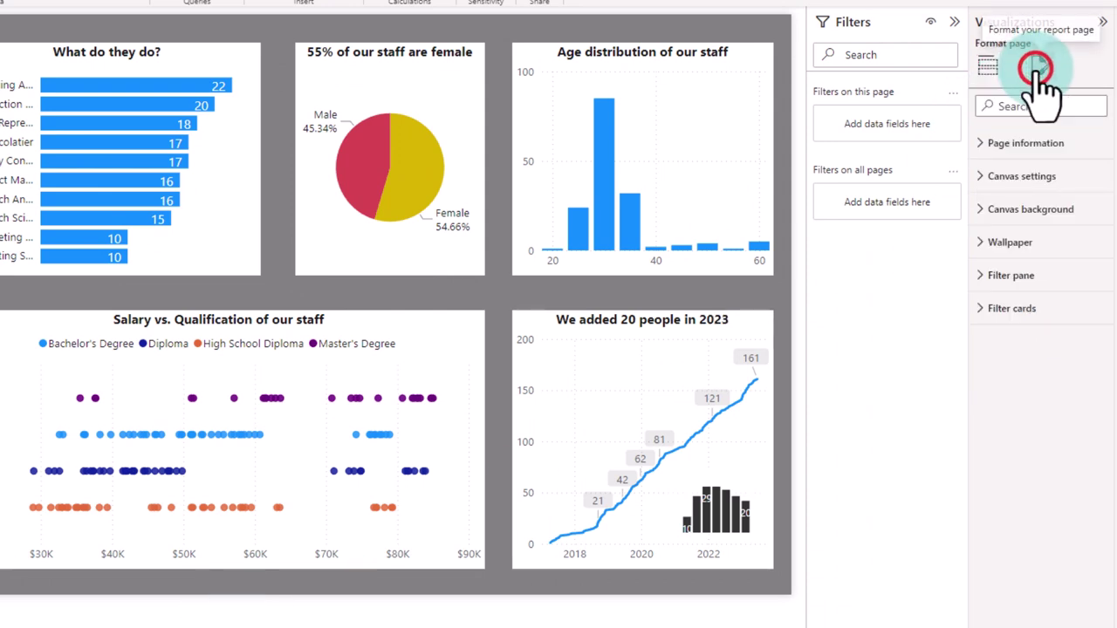
# Step: Set the exported image as the canvas background and turn off the scatter chart's background
pyautogui.click(1032, 210)
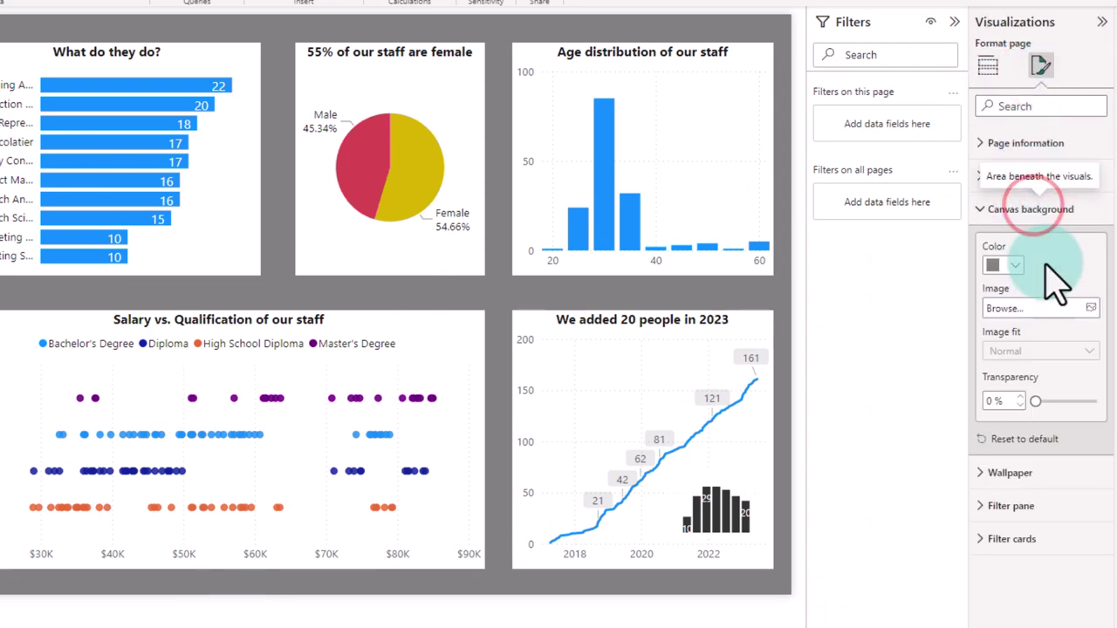
pyautogui.click(1089, 307)
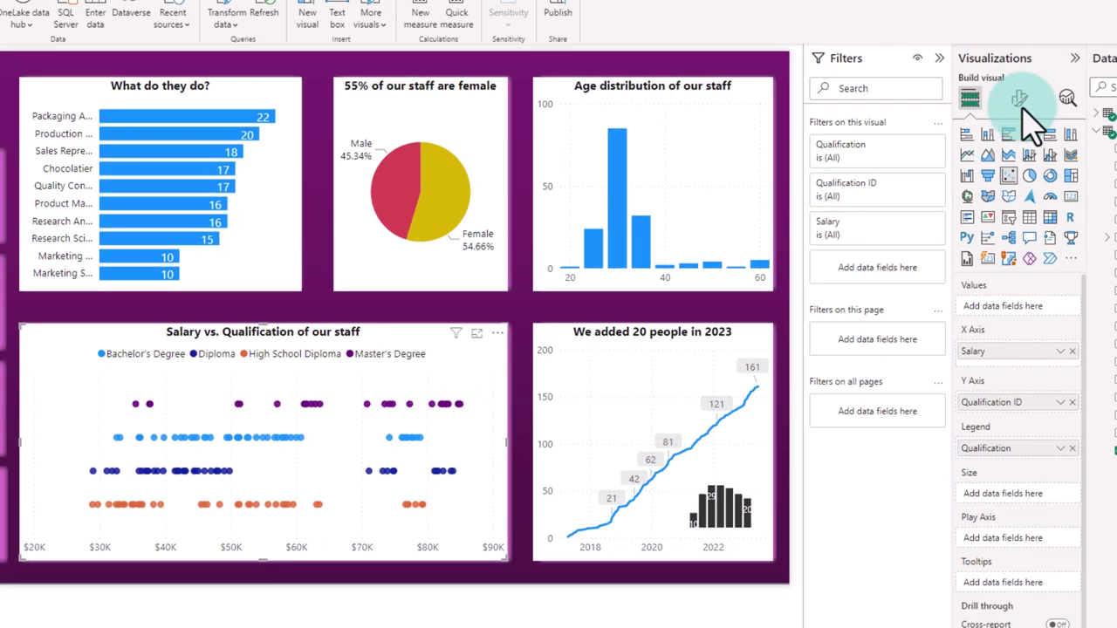
pyautogui.click(1019, 99)
pyautogui.click(1017, 165)
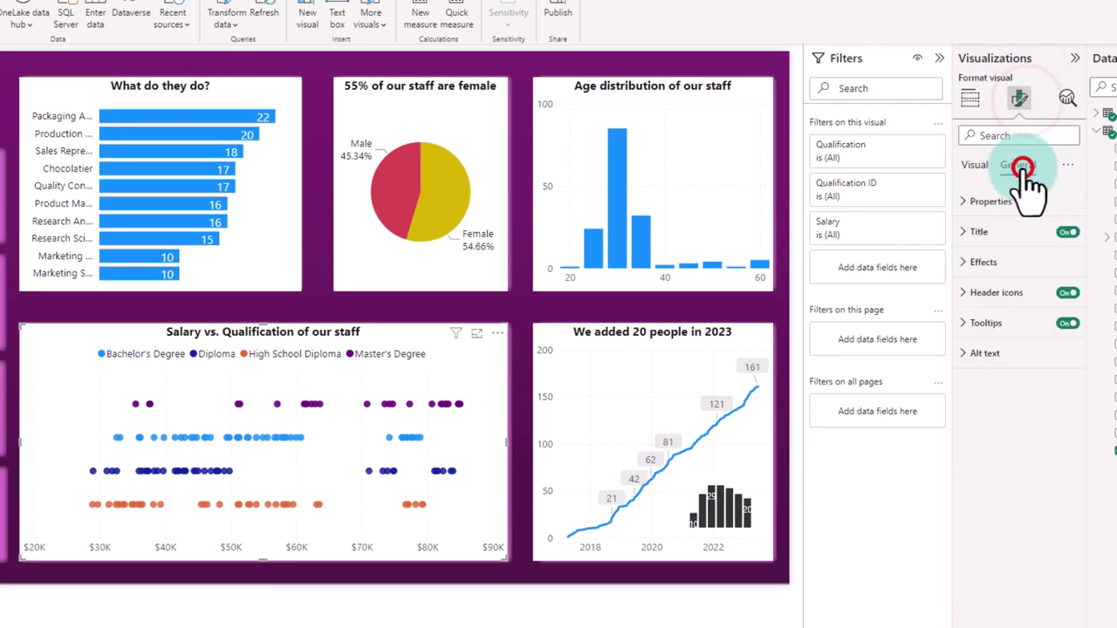
pyautogui.click(1004, 261)
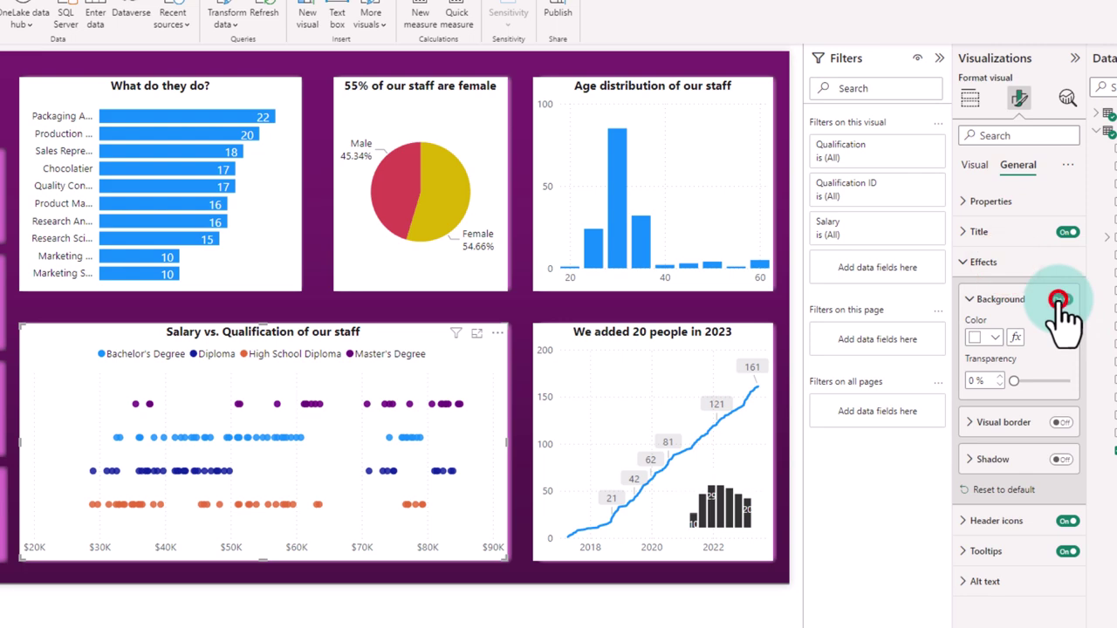
pyautogui.click(1060, 300)
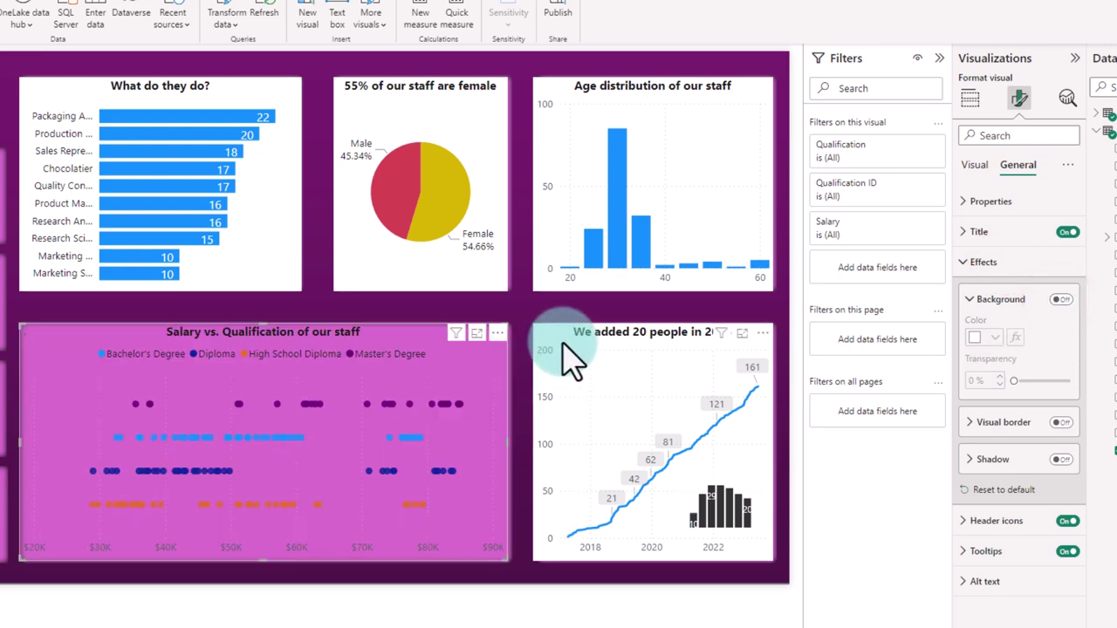
# Step: Turn off backgrounds on the line, age distribution, bar and pie charts
pyautogui.click(565, 349)
pyautogui.click(1059, 300)
pyautogui.click(724, 104)
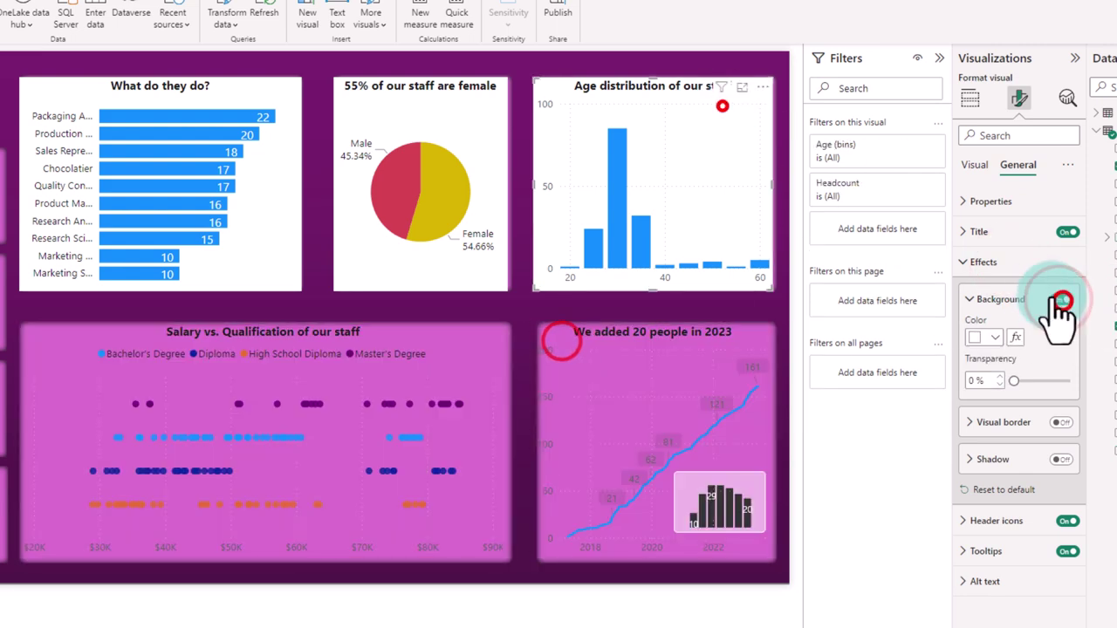
pyautogui.click(1059, 300)
pyautogui.click(481, 105)
pyautogui.click(1060, 300)
pyautogui.click(251, 98)
pyautogui.click(1059, 301)
pyautogui.click(641, 615)
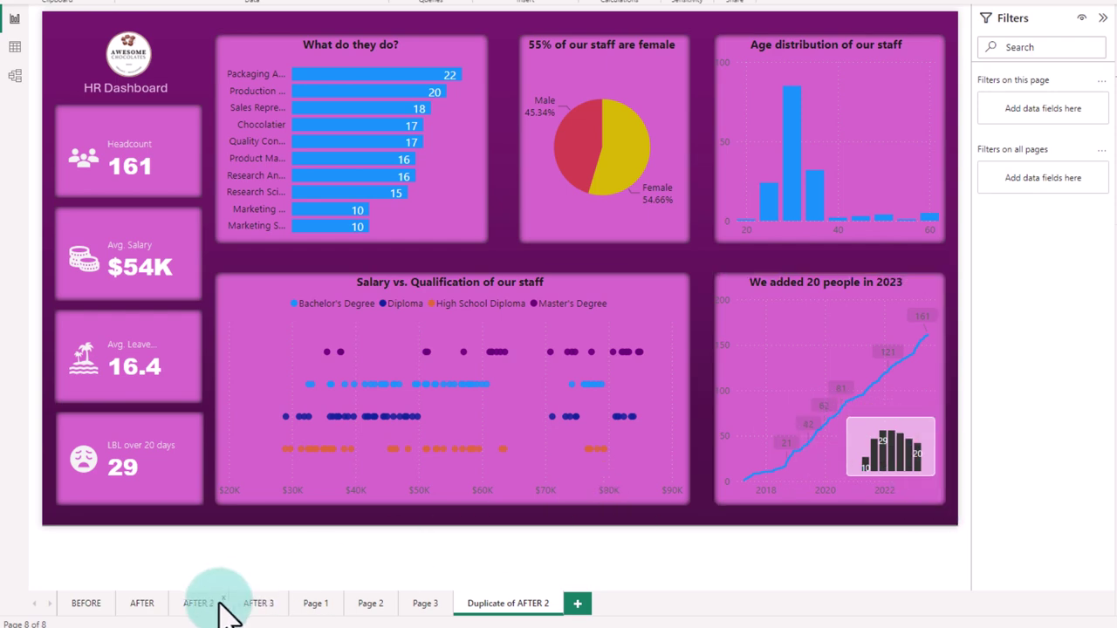
# Step: View the AFTER and purple AFTER 2 pages, ending on the green AFTER 3 page
pyautogui.click(138, 604)
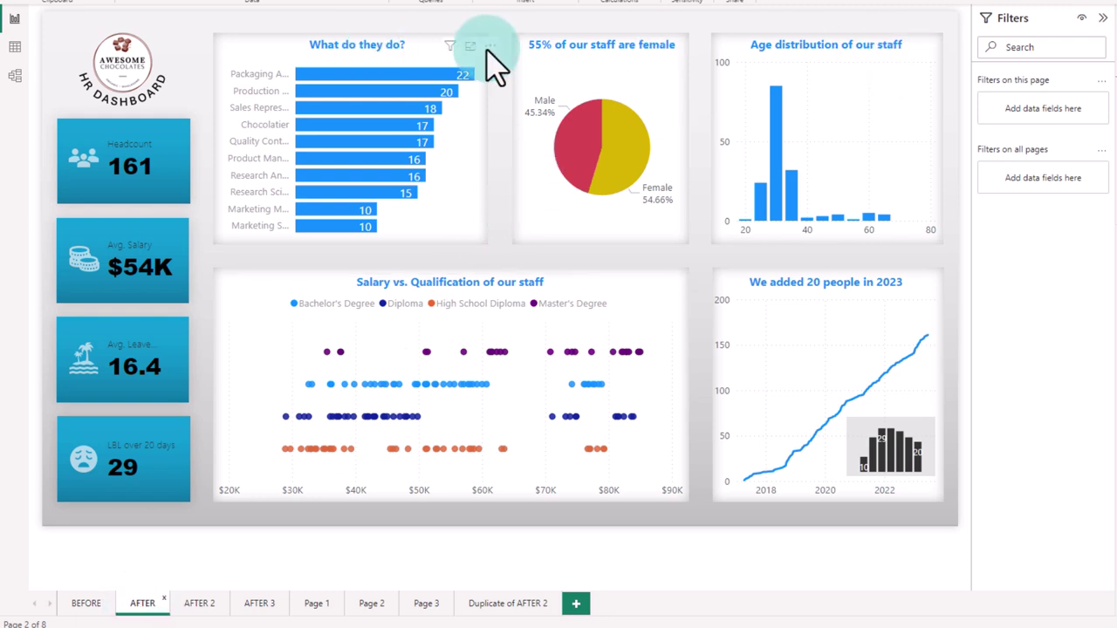
pyautogui.click(197, 603)
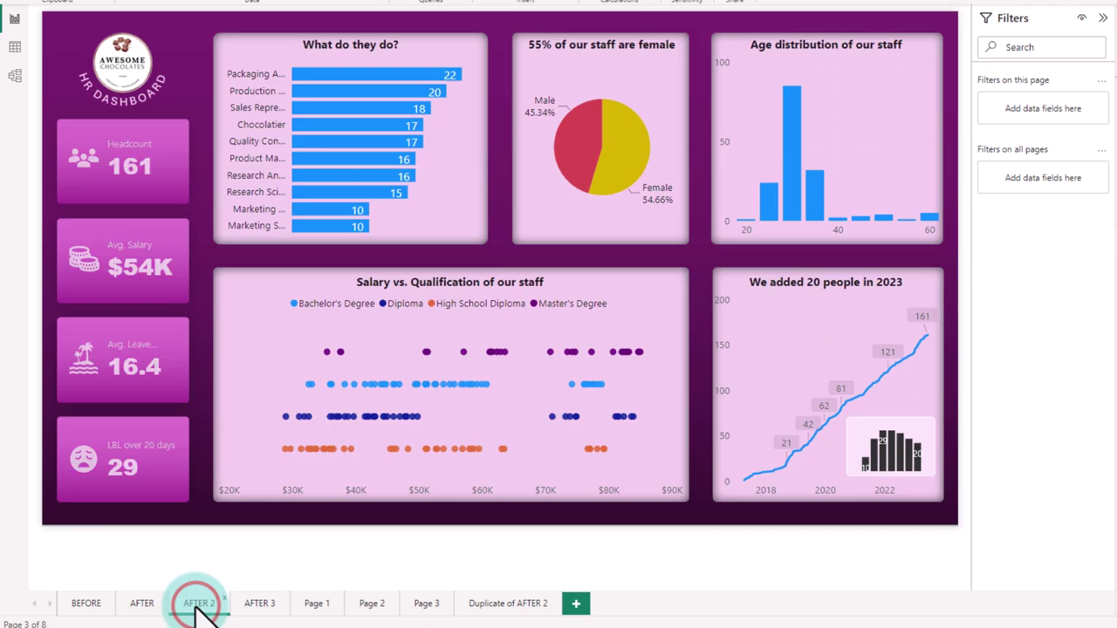
pyautogui.click(260, 603)
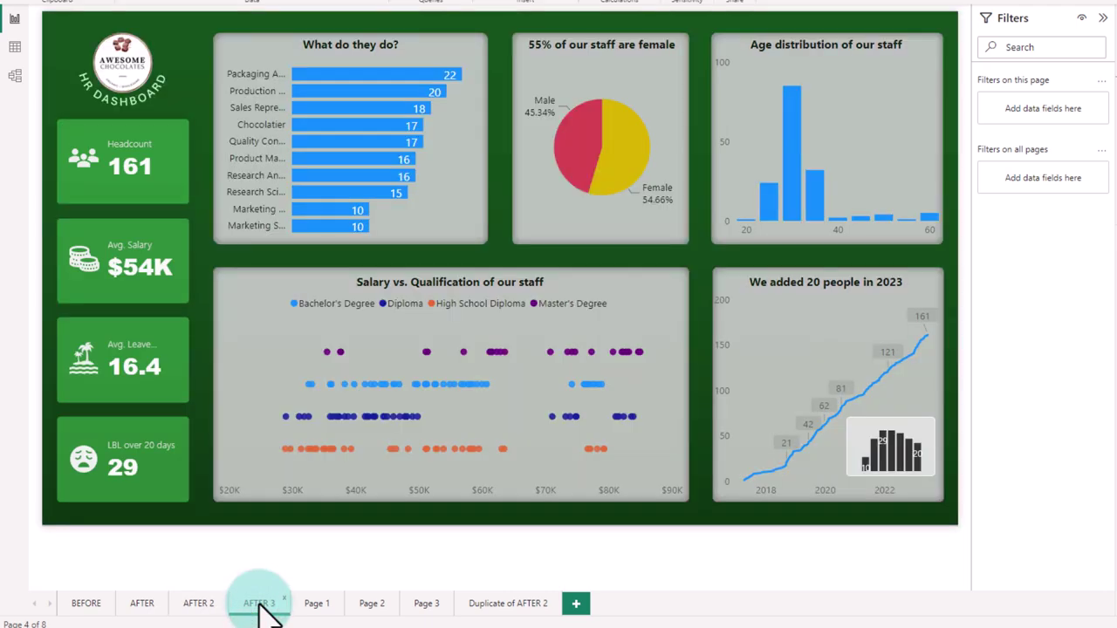